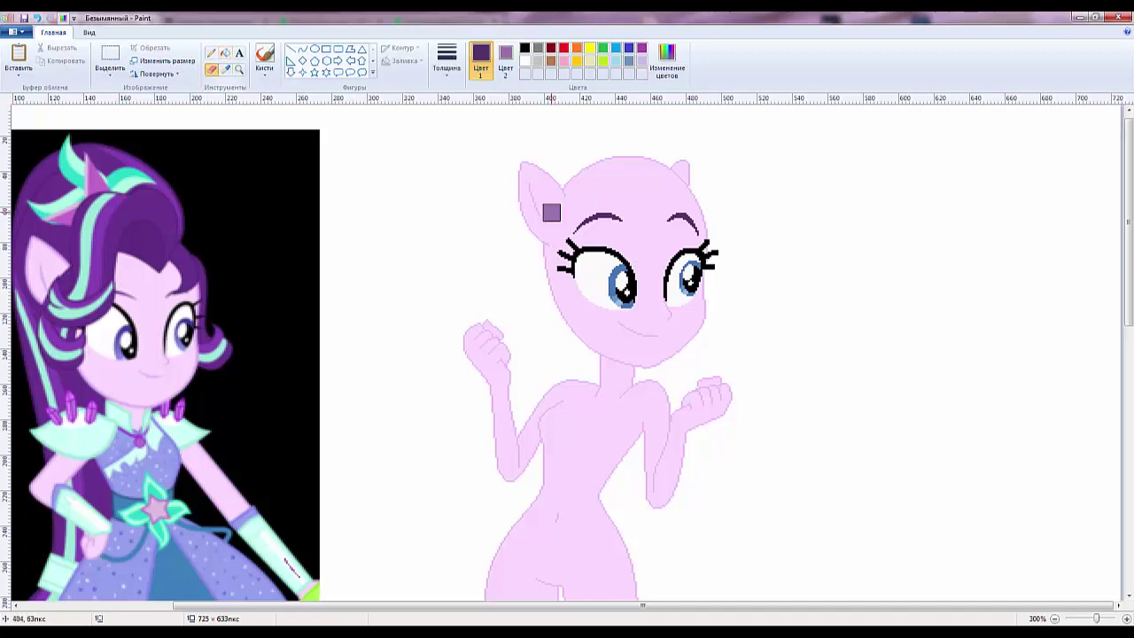
Recolour the eyebrows light purple and the irises violet-blue to match the reference character.
{"action": "left_click", "coordinate": [446, 58]}
{"action": "left_click", "coordinate": [226, 68]}
{"action": "left_click", "coordinate": [686, 271]}
{"action": "scroll", "coordinate": [686, 270], "scroll_direction": "up", "scroll_amount": 4}
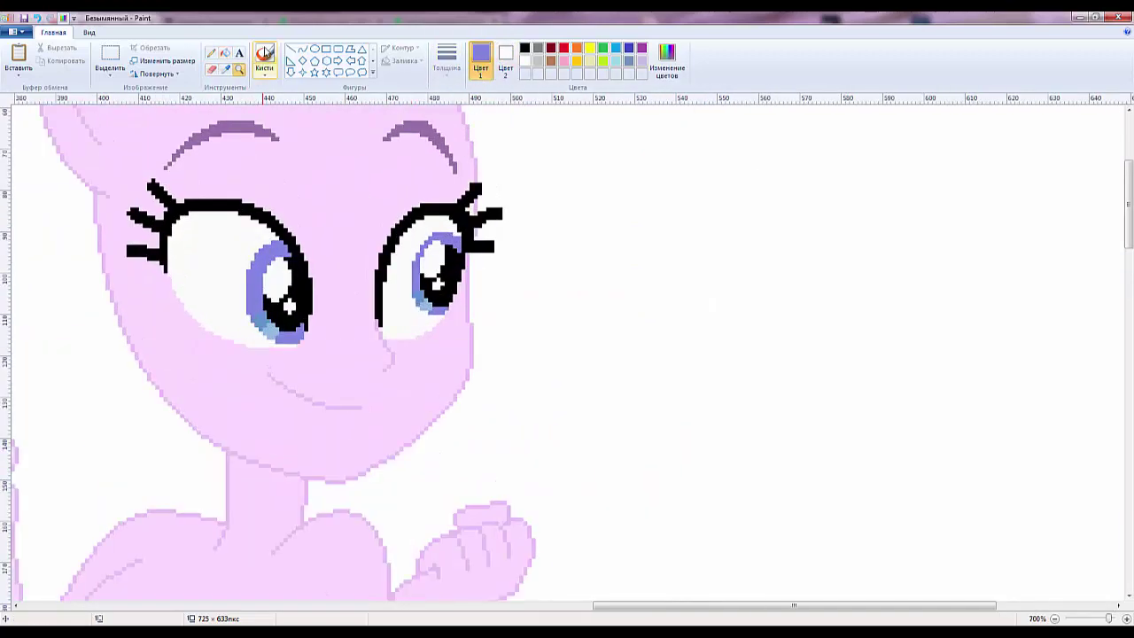
Add two custom violet-blue shades to the palette and finish recolouring the irises.
{"action": "left_click", "coordinate": [666, 62]}
{"action": "left_click", "coordinate": [451, 404]}
{"action": "left_click", "coordinate": [666, 62]}
{"action": "key", "text": "Return"}
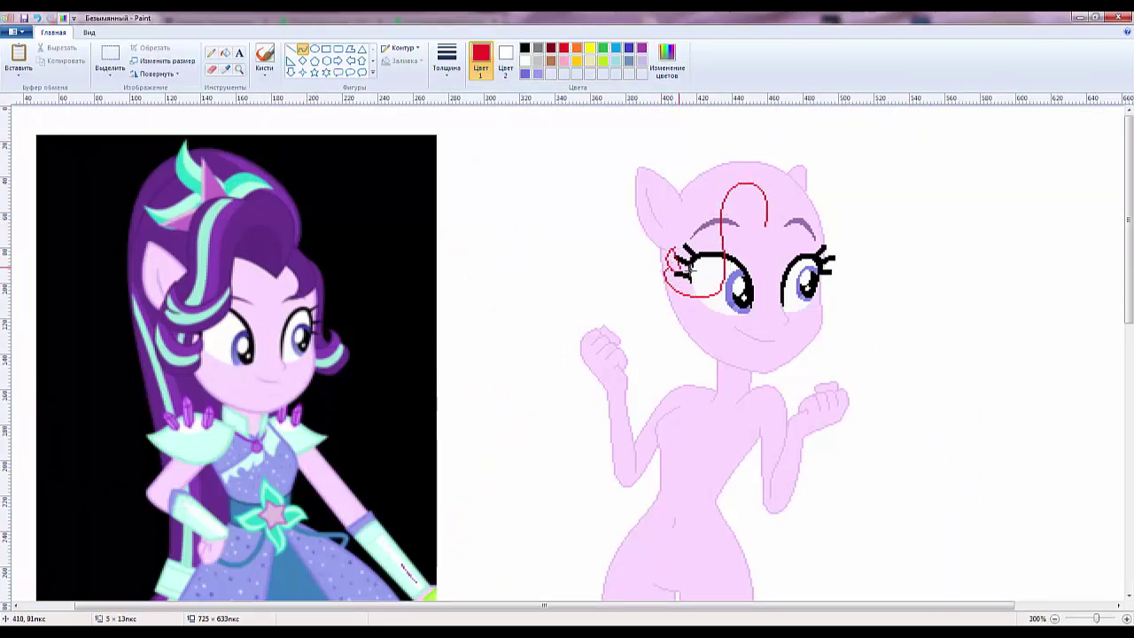
Outline the fringe with red curves, from the curl beside the left eye up over the top of the head.
{"action": "left_click_drag", "start_coordinate": [687, 266], "coordinate": [735, 271]}
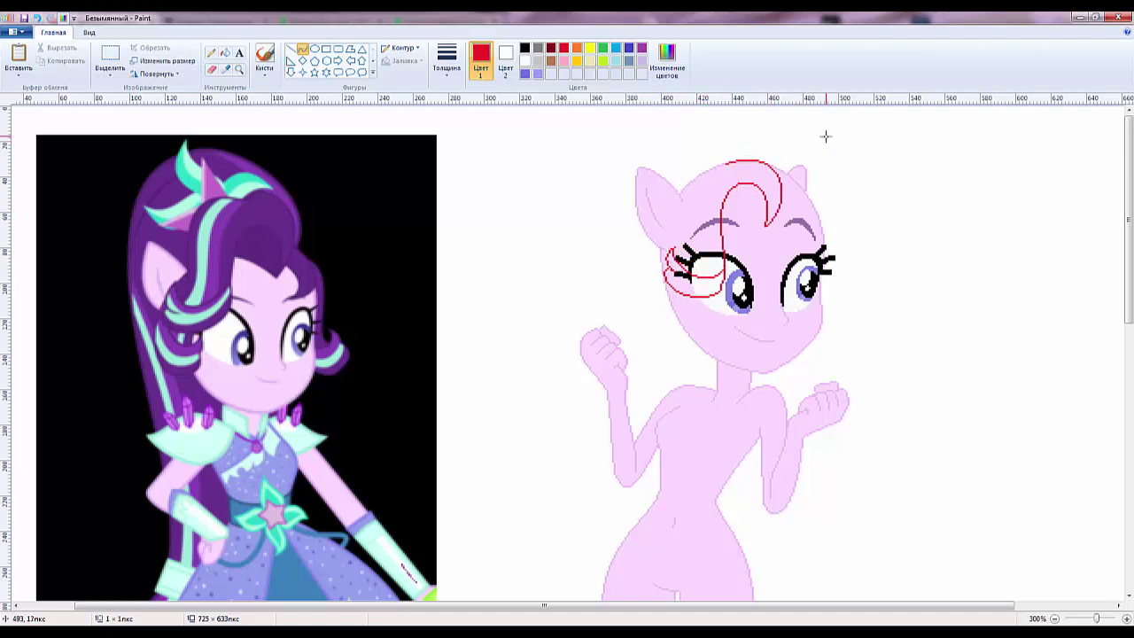
{"action": "left_click_drag", "start_coordinate": [740, 150], "coordinate": [696, 264]}
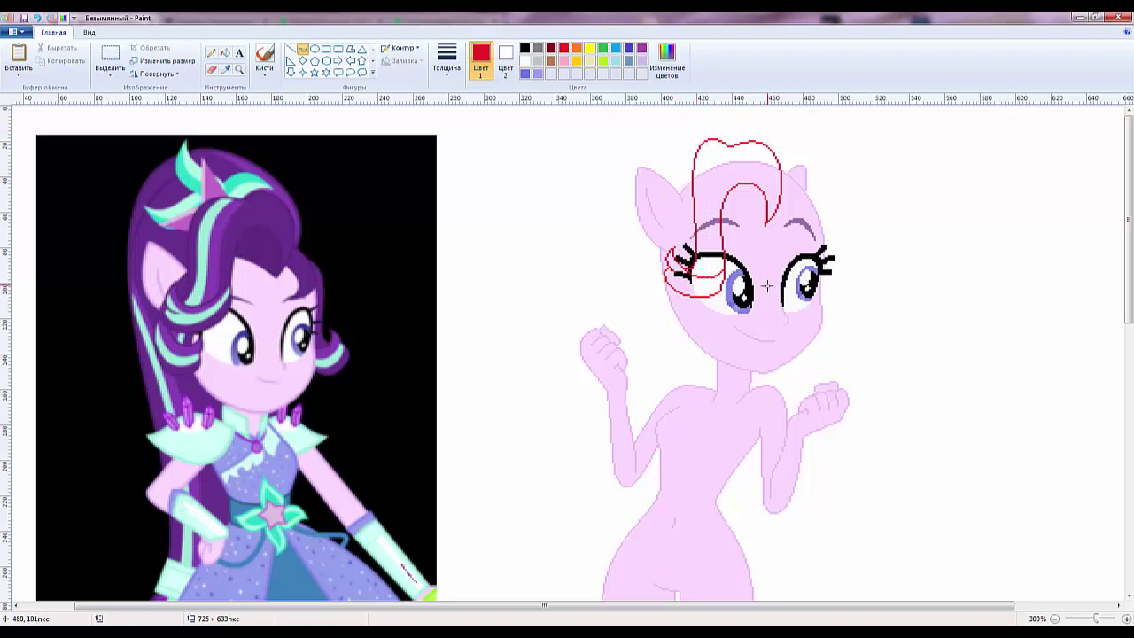
{"action": "left_click_drag", "start_coordinate": [767, 286], "coordinate": [728, 156]}
{"action": "left_click_drag", "start_coordinate": [692, 254], "coordinate": [672, 146]}
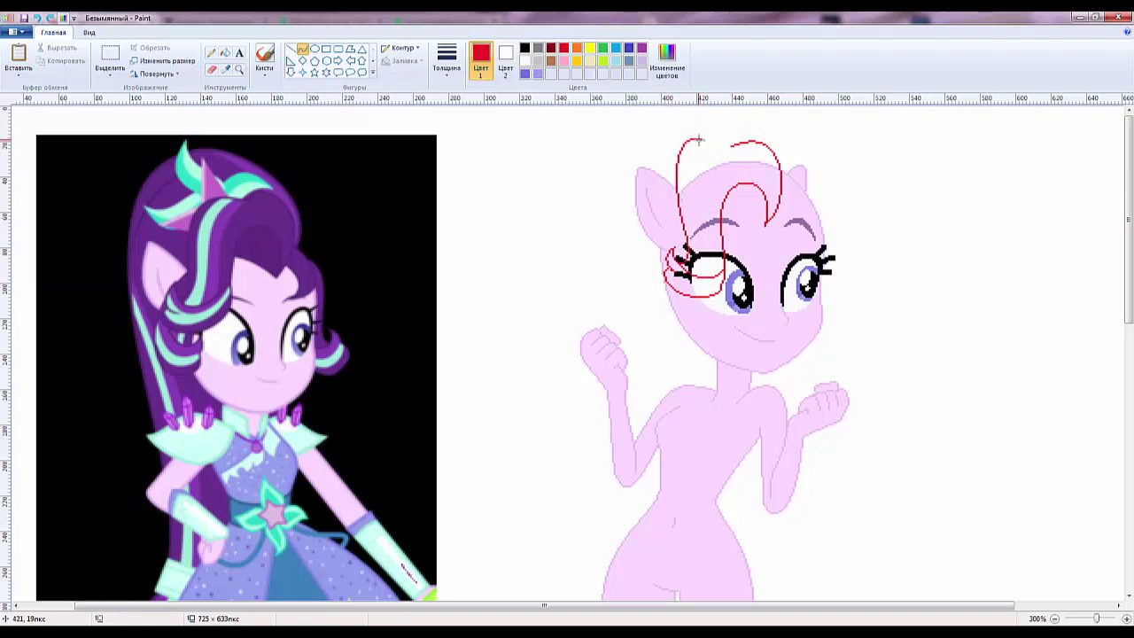
{"action": "mouse_move", "coordinate": [729, 146]}
{"action": "left_mouse_down"}
{"action": "mouse_move", "coordinate": [704, 128]}
{"action": "mouse_move", "coordinate": [731, 143]}
{"action": "left_mouse_up"}
Redraw the fringe's upper-left outline as an orange curve down to the lashes and recolour it red.
{"action": "left_click", "coordinate": [213, 71]}
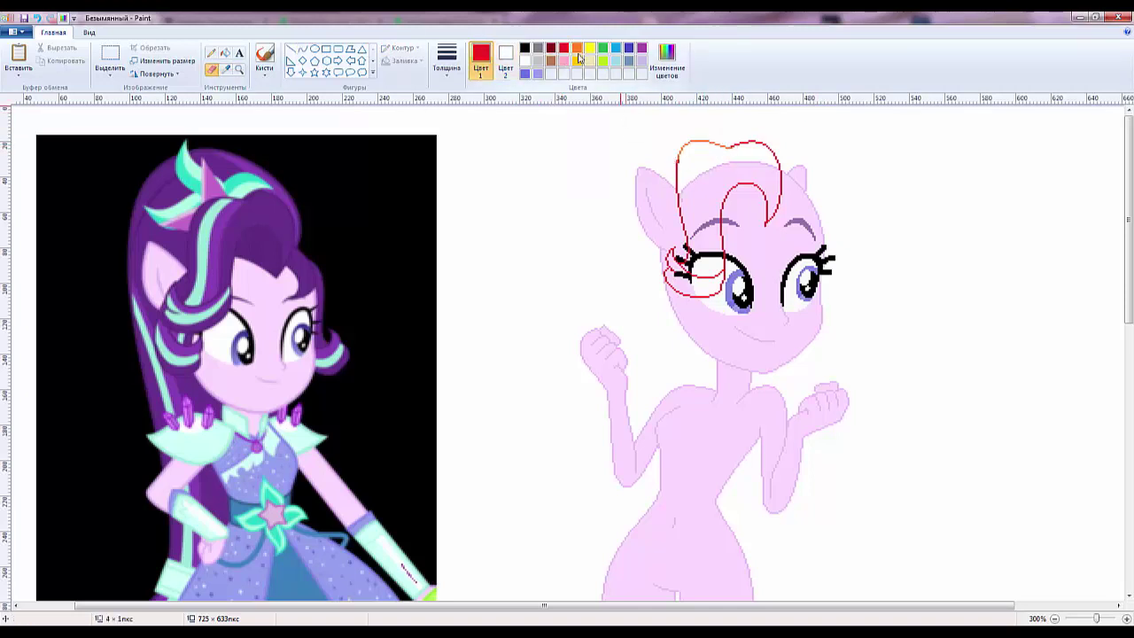
{"action": "left_click", "coordinate": [505, 62]}
{"action": "left_click", "coordinate": [564, 48]}
{"action": "key", "text": "ctrl+z"}
{"action": "left_click", "coordinate": [302, 48]}
{"action": "left_click_drag", "start_coordinate": [735, 143], "coordinate": [675, 165]}
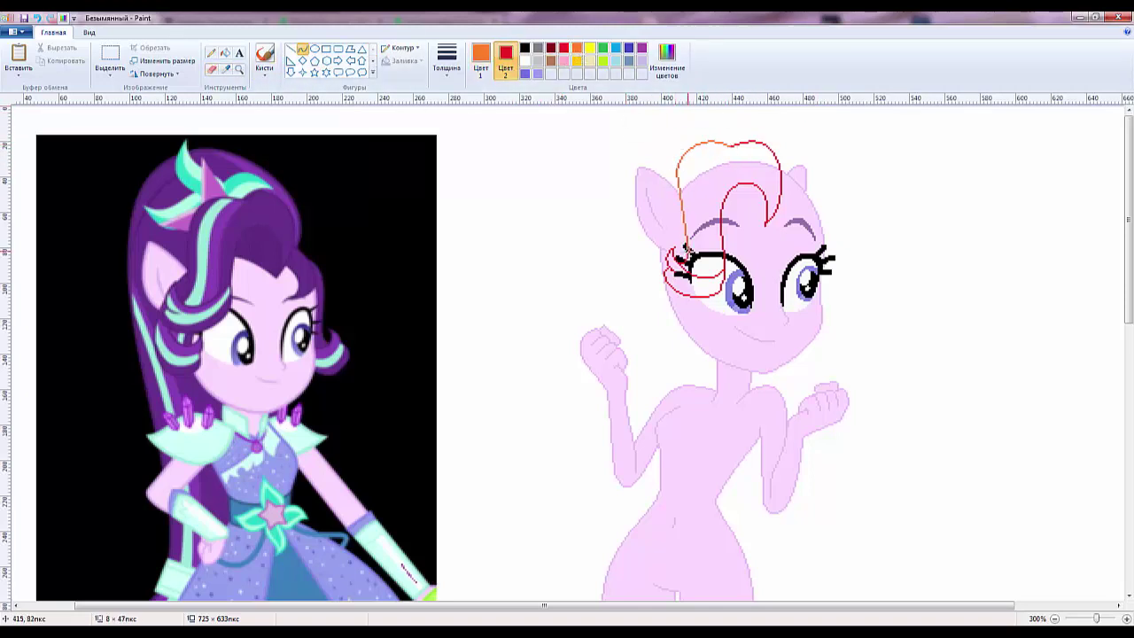
{"action": "right_click", "coordinate": [688, 250]}
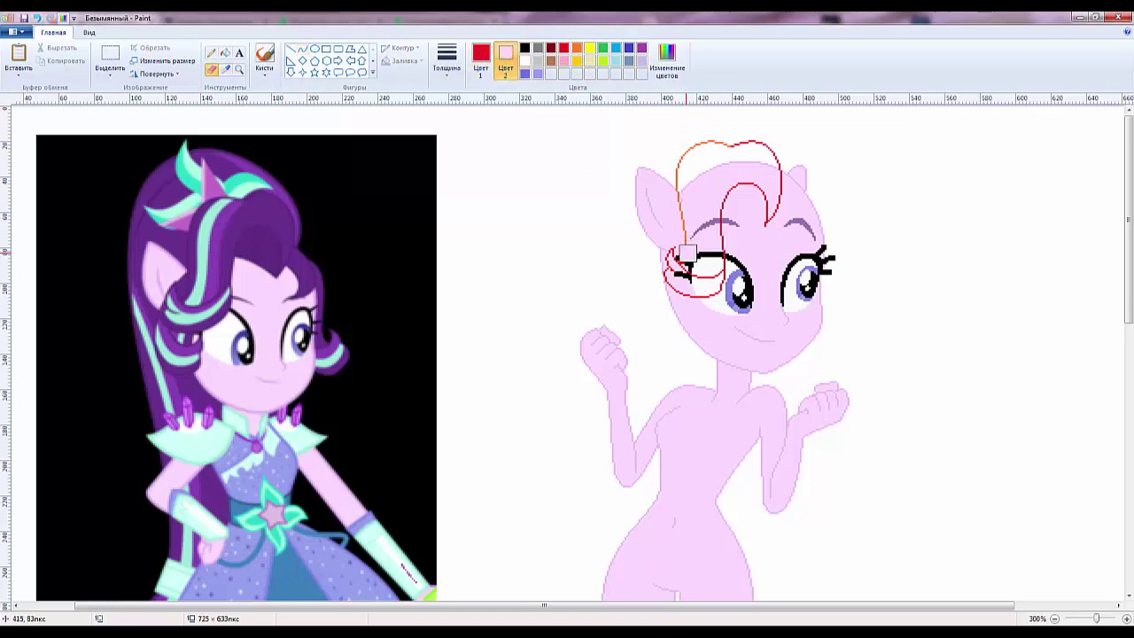
{"action": "left_click", "coordinate": [481, 60]}
{"action": "left_click", "coordinate": [563, 49]}
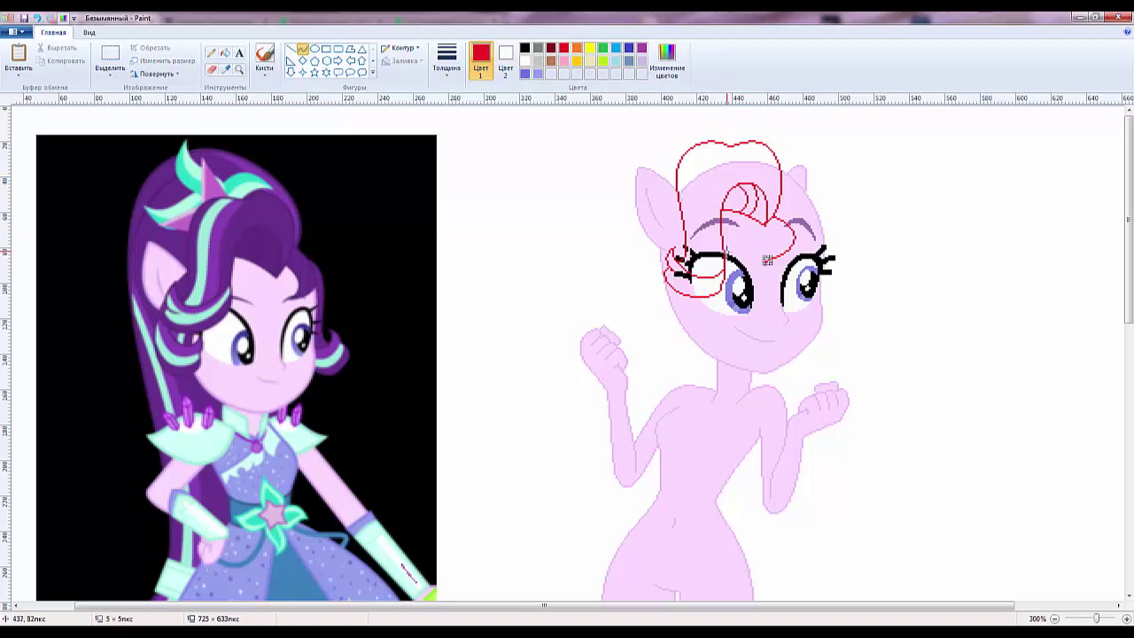
{"action": "left_click", "coordinate": [881, 259]}
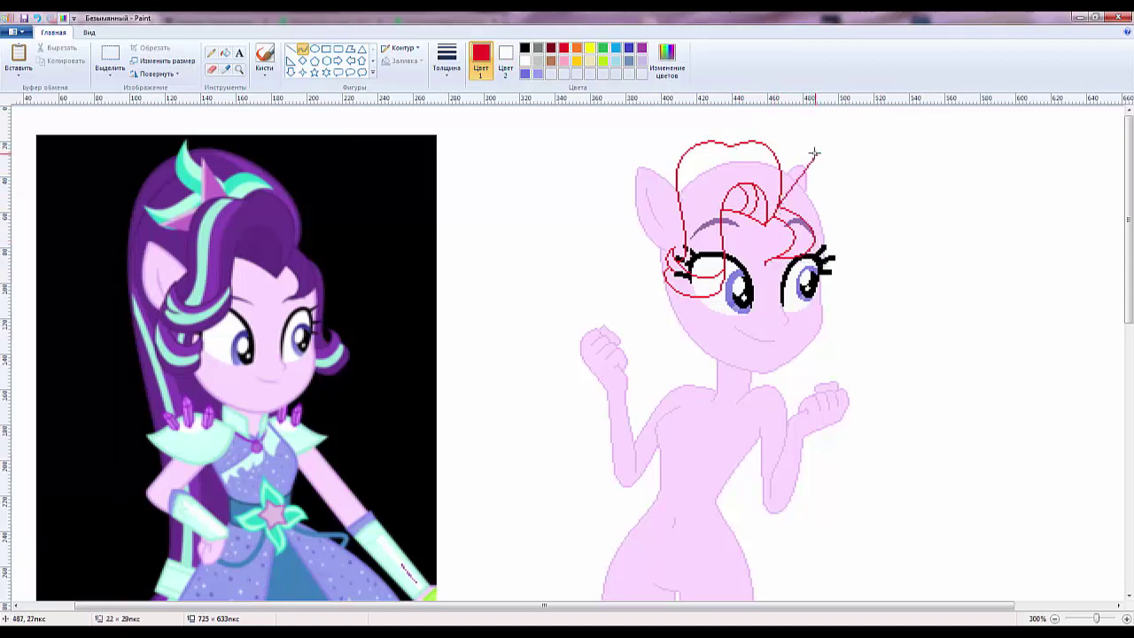
{"action": "mouse_move", "coordinate": [814, 153]}
{"action": "left_mouse_down"}
{"action": "mouse_move", "coordinate": [759, 149]}
{"action": "mouse_move", "coordinate": [734, 112]}
{"action": "mouse_move", "coordinate": [790, 112]}
{"action": "mouse_move", "coordinate": [606, 263]}
{"action": "mouse_move", "coordinate": [640, 363]}
{"action": "left_mouse_up"}
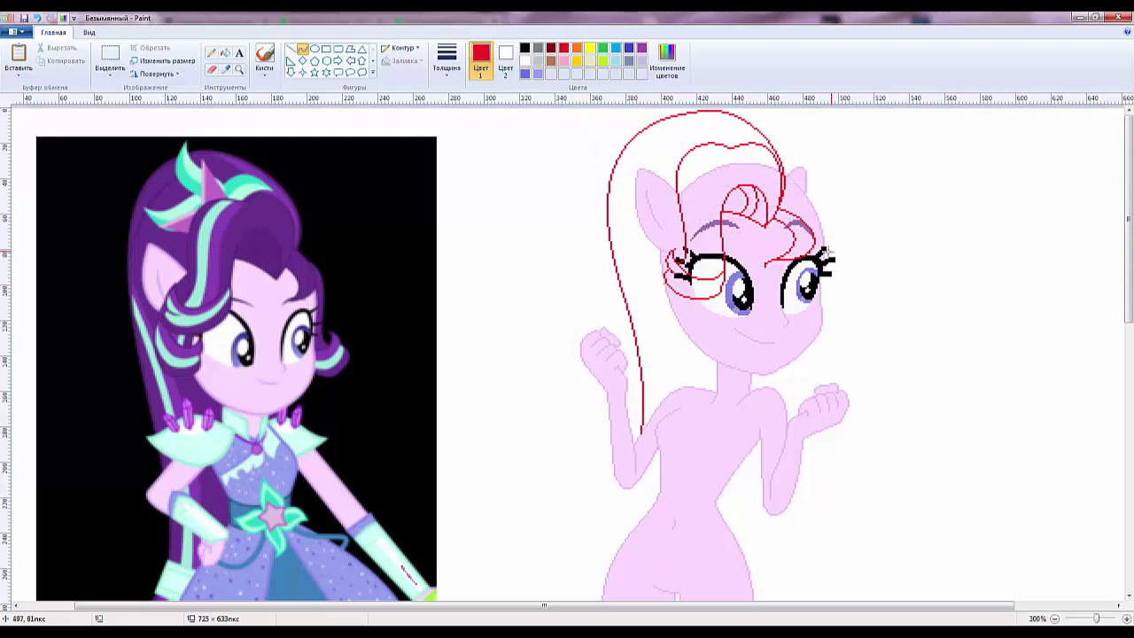
{"action": "key", "text": "ctrl+z"}
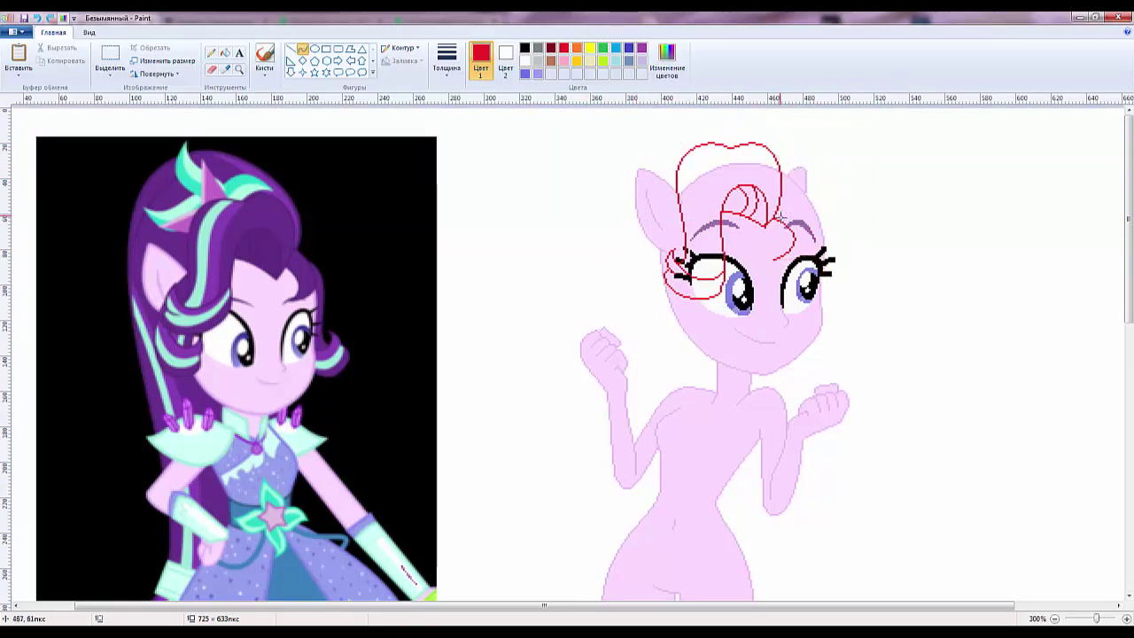
Outline the right-hand locks with their curled tip and the long back hair down to the shoulder in red curves.
{"action": "left_click_drag", "start_coordinate": [820, 251], "coordinate": [767, 264]}
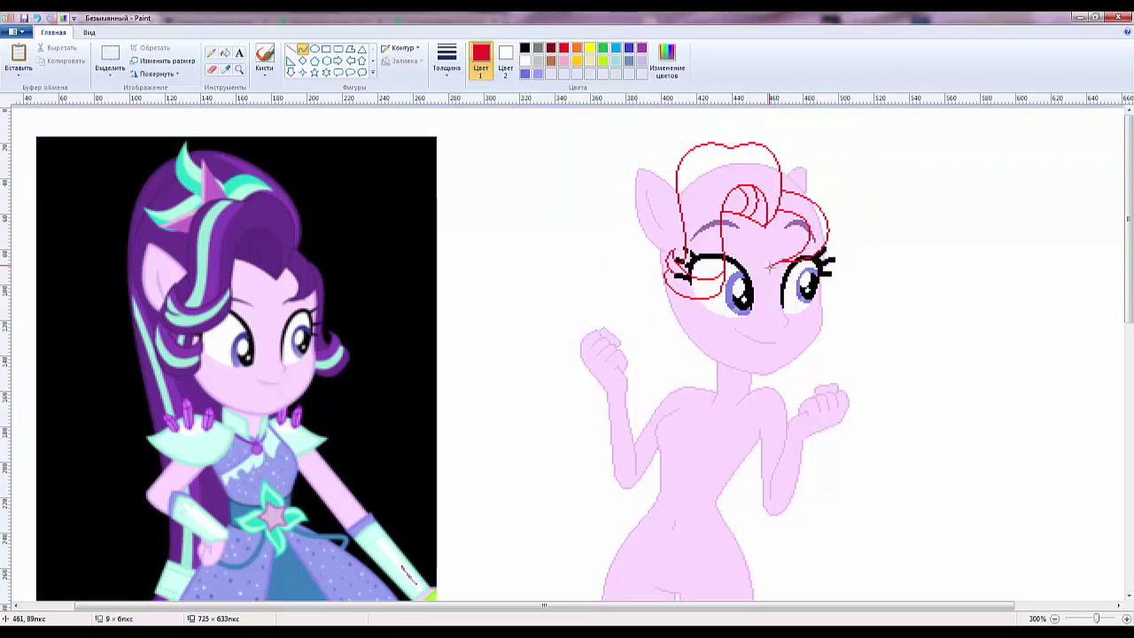
{"action": "left_click_drag", "start_coordinate": [830, 307], "coordinate": [832, 309]}
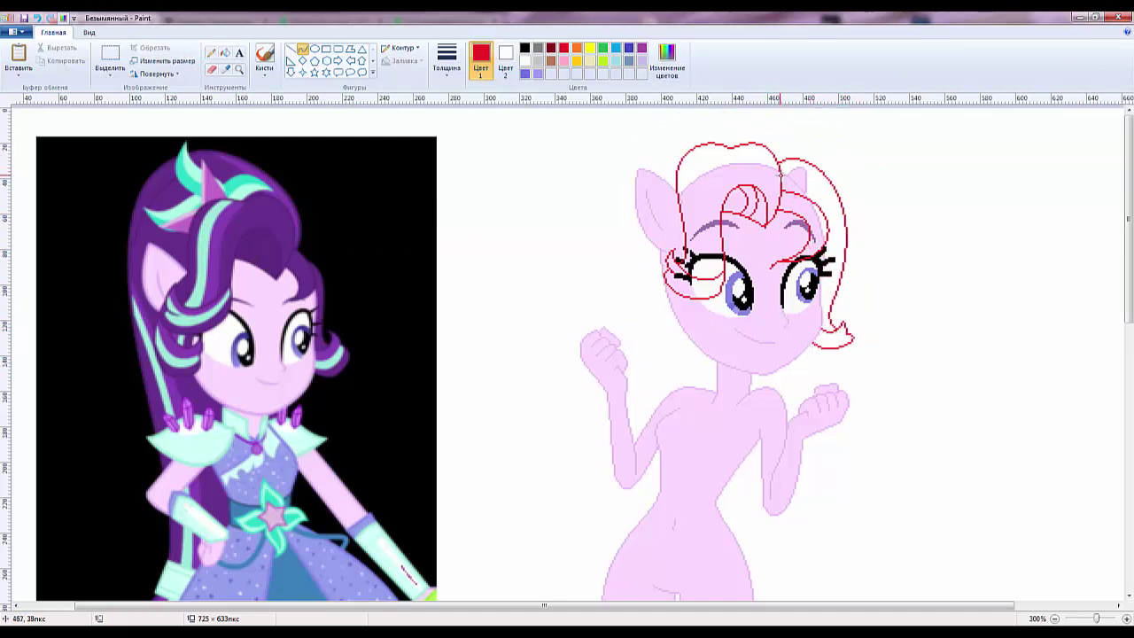
{"action": "left_click_drag", "start_coordinate": [779, 173], "coordinate": [651, 417]}
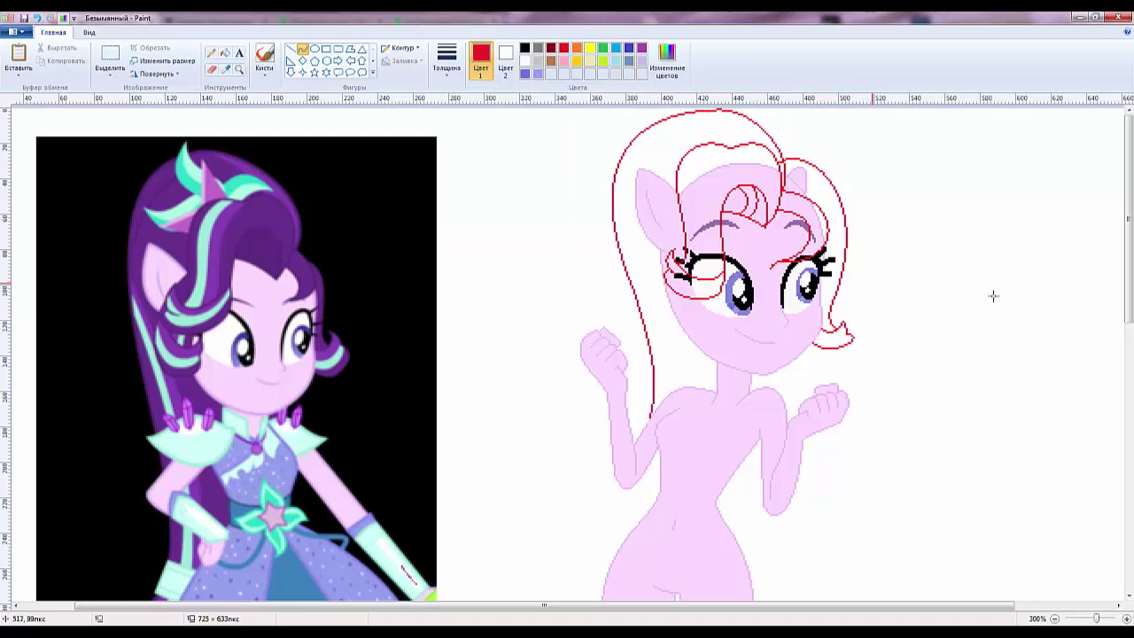
Outline the lower hair beside the left leg with red curves, ending in a curled, pointed tip.
{"action": "scroll", "coordinate": [744, 230], "scroll_direction": "down", "scroll_amount": 3}
{"action": "scroll", "coordinate": [647, 314], "scroll_direction": "down", "scroll_amount": 3}
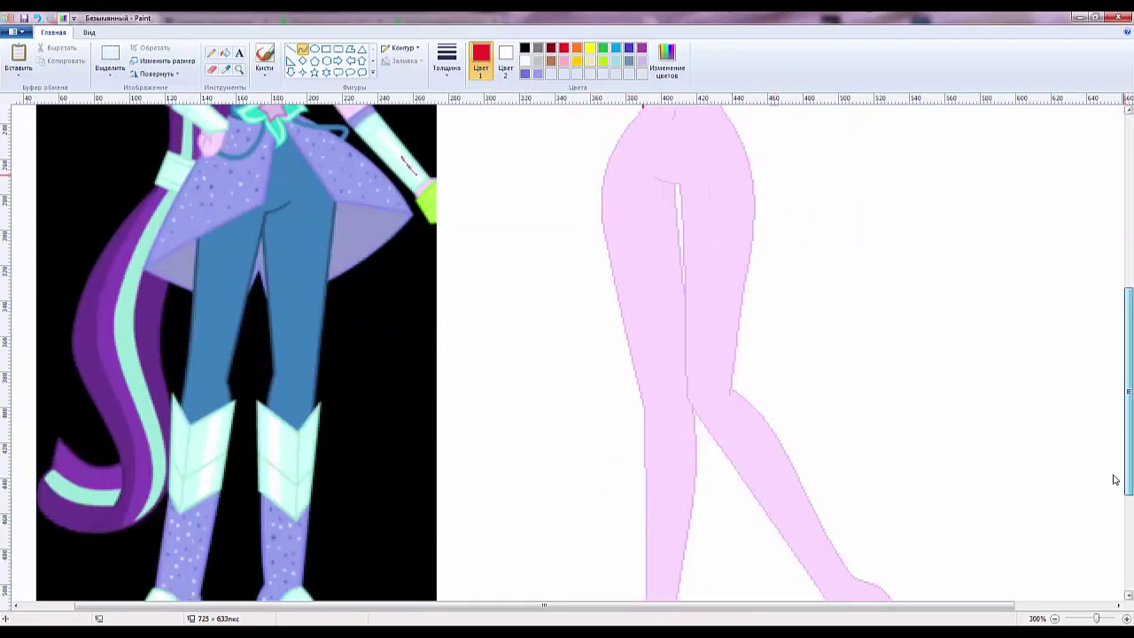
{"action": "left_click_drag", "start_coordinate": [612, 298], "coordinate": [645, 468]}
{"action": "left_click_drag", "start_coordinate": [631, 382], "coordinate": [577, 405]}
{"action": "scroll", "coordinate": [644, 328], "scroll_direction": "down", "scroll_amount": 2}
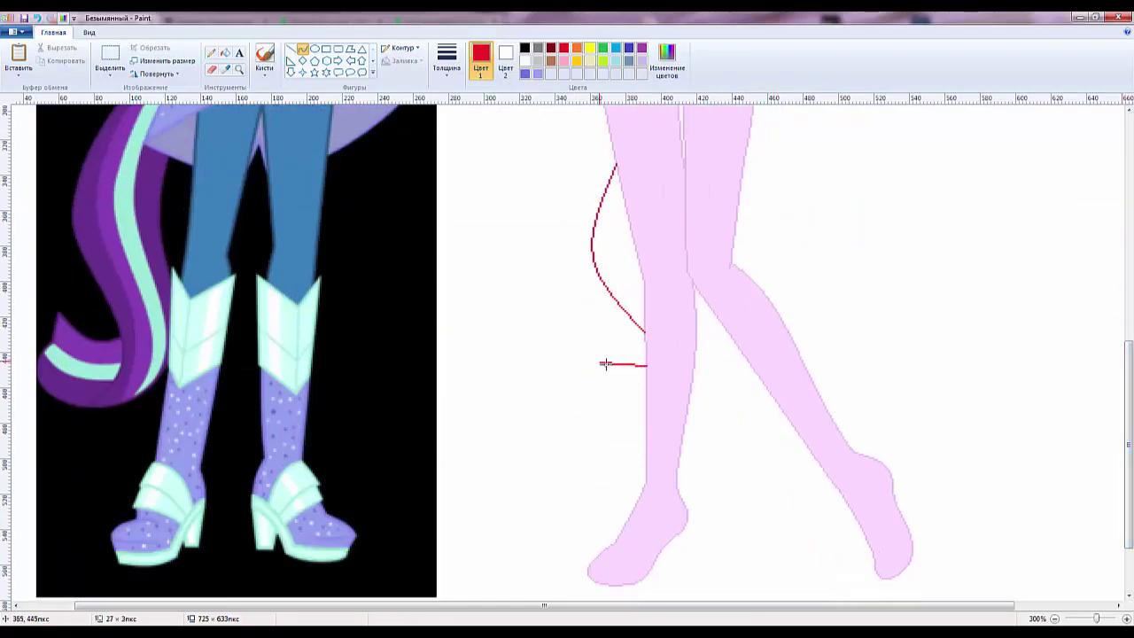
{"action": "left_click_drag", "start_coordinate": [605, 363], "coordinate": [623, 368]}
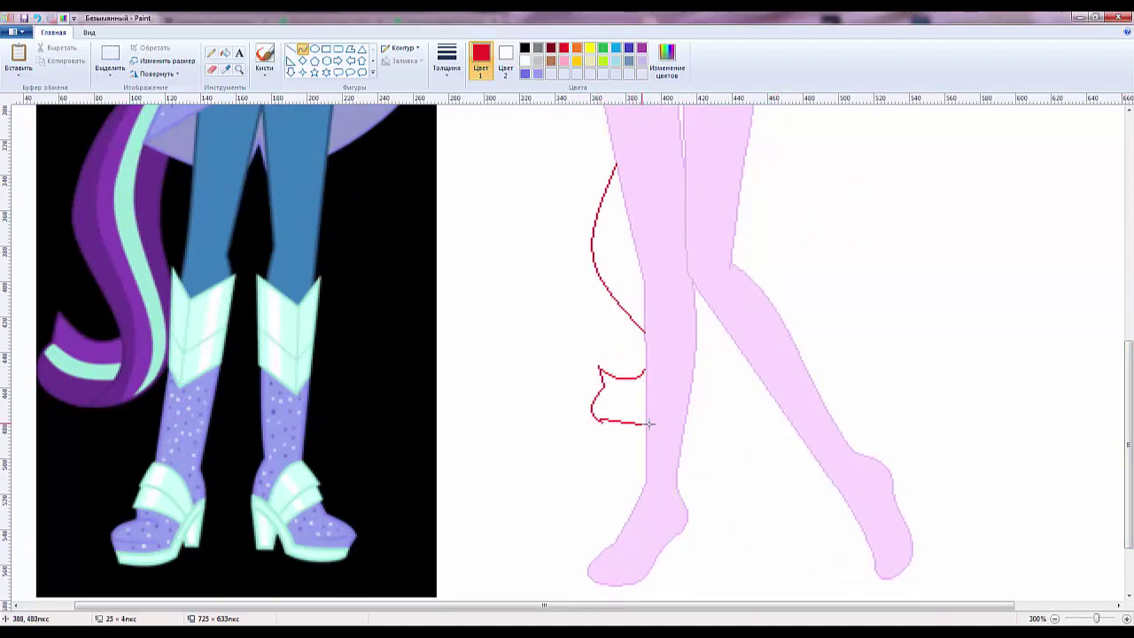
Continue the red back-hair outline behind the neck and torso down to the waist on both sides.
{"action": "scroll", "coordinate": [640, 354], "scroll_direction": "up", "scroll_amount": 10}
{"action": "scroll", "coordinate": [640, 354], "scroll_direction": "down", "scroll_amount": 3}
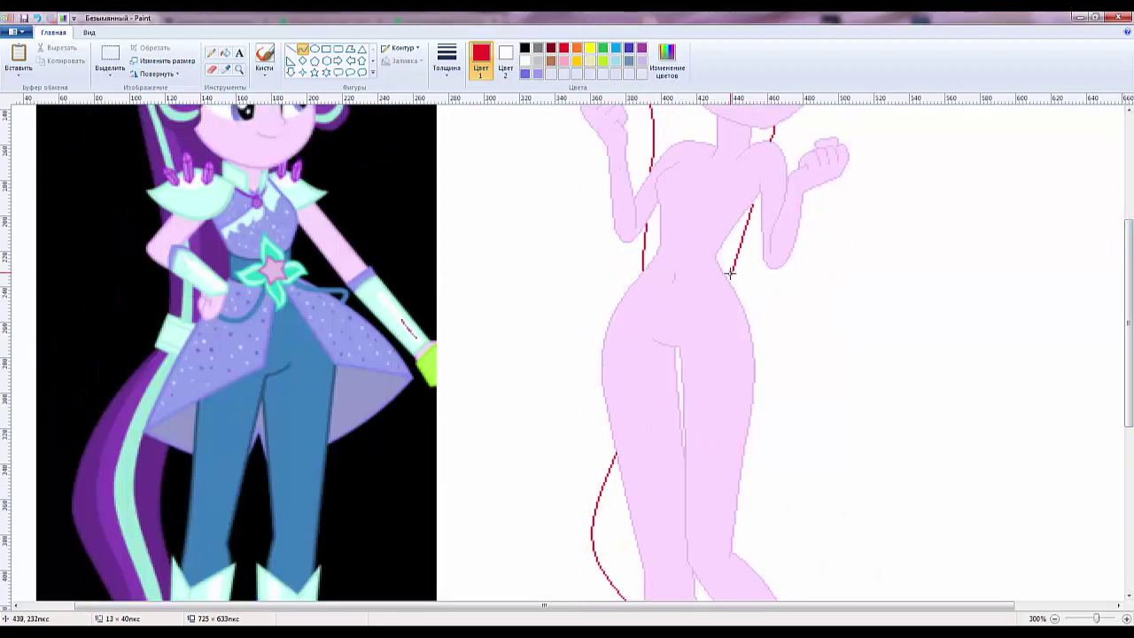
{"action": "scroll", "coordinate": [531, 310], "scroll_direction": "down", "scroll_amount": 2}
{"action": "scroll", "coordinate": [265, 221], "scroll_direction": "up", "scroll_amount": 6}
{"action": "scroll", "coordinate": [355, 355], "scroll_direction": "down", "scroll_amount": 3}
Recolour all the red hair outlines dark purple using the Eraser at its thickest size.
{"action": "left_click", "coordinate": [446, 60]}
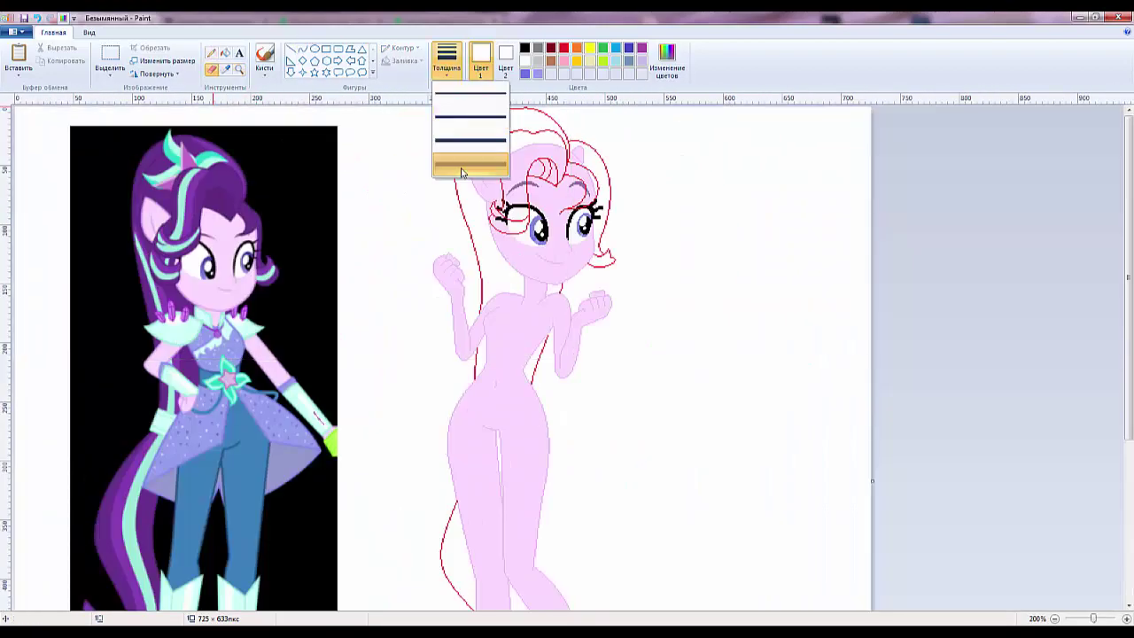
{"action": "left_click", "coordinate": [211, 69]}
{"action": "scroll", "coordinate": [286, 265], "scroll_direction": "up", "scroll_amount": 3}
{"action": "scroll", "coordinate": [286, 101], "scroll_direction": "down", "scroll_amount": 2}
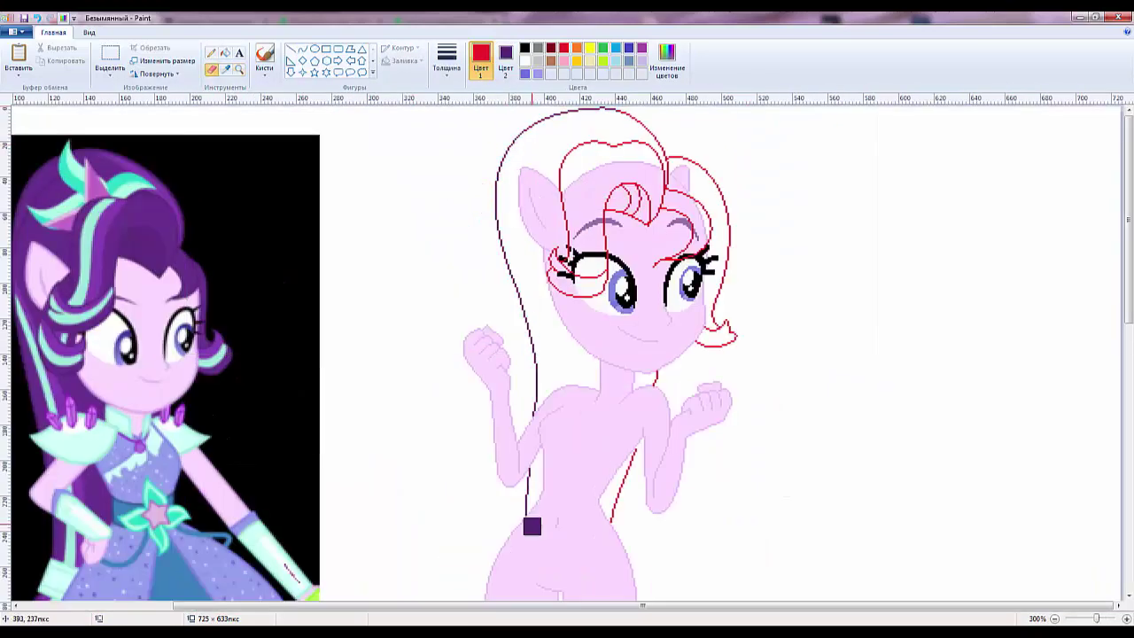
{"action": "left_click_drag", "start_coordinate": [612, 178], "coordinate": [673, 164]}
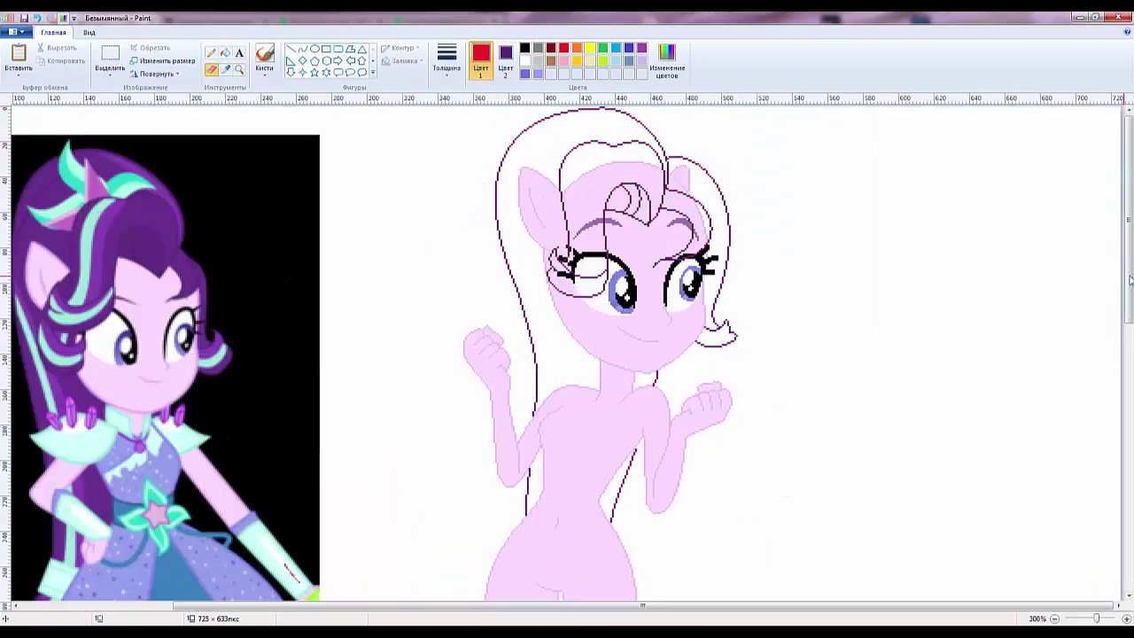
{"action": "scroll", "coordinate": [1129, 280], "scroll_direction": "down", "scroll_amount": 5}
{"action": "left_click_drag", "start_coordinate": [481, 268], "coordinate": [475, 446]}
Draw short mint pencil lines across the white gap between the upper thighs.
{"action": "left_click", "coordinate": [239, 69]}
{"action": "scroll", "coordinate": [620, 354], "scroll_direction": "up", "scroll_amount": 2}
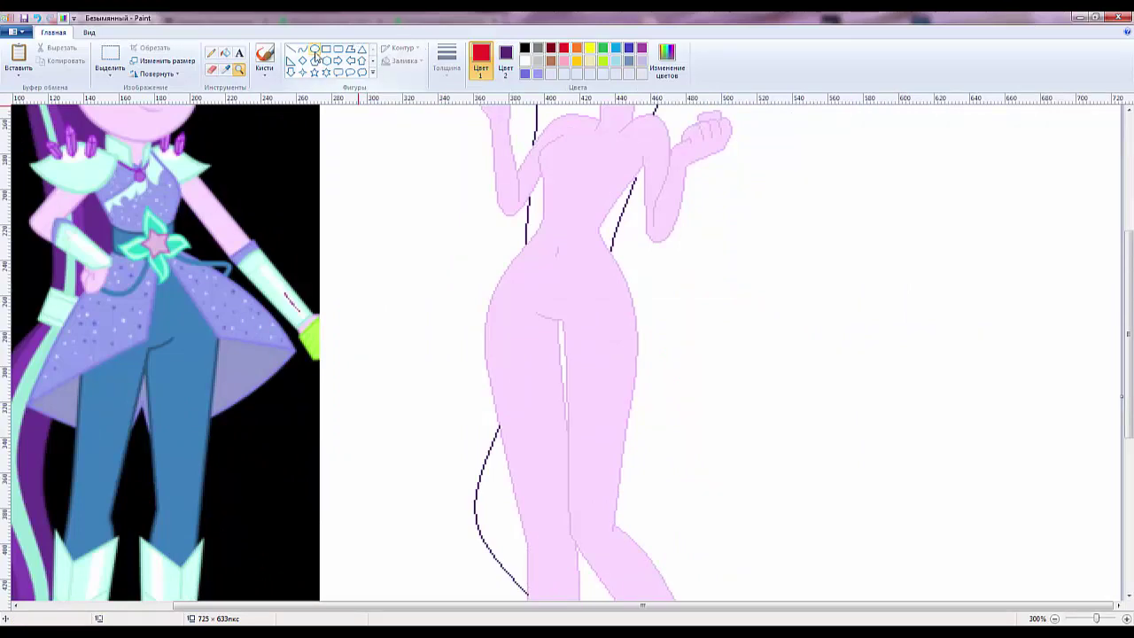
{"action": "left_click", "coordinate": [552, 324]}
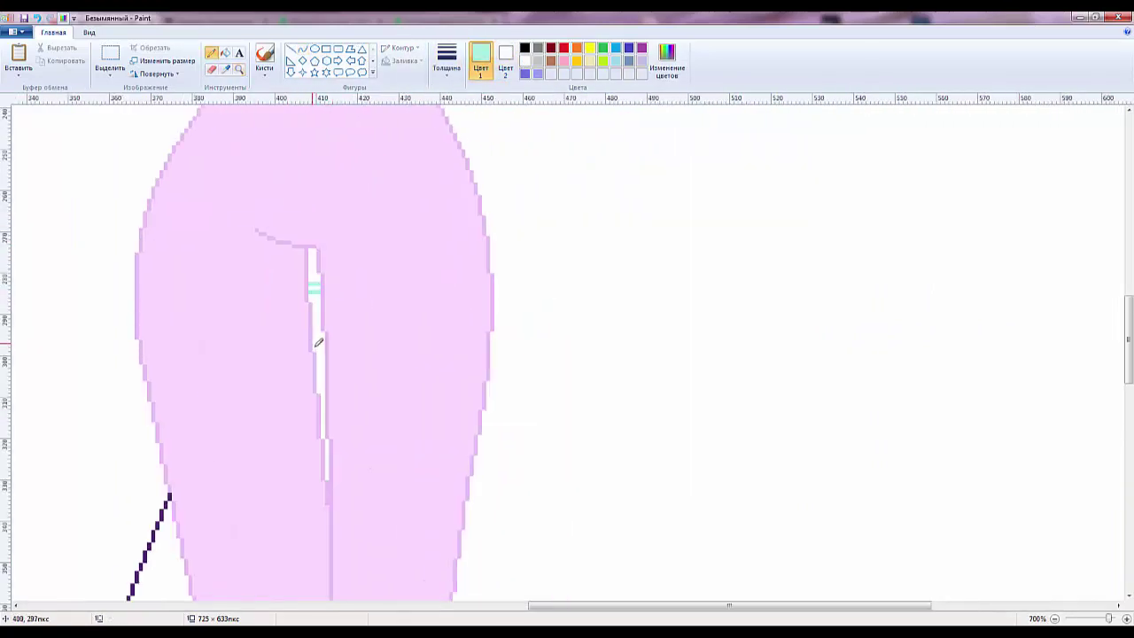
{"action": "left_click", "coordinate": [239, 69]}
Sample the dark purple from the reference hair and fill the inner curl under the fringe.
{"action": "right_click", "coordinate": [324, 347]}
{"action": "left_click", "coordinate": [283, 190]}
{"action": "scroll", "coordinate": [549, 266], "scroll_direction": "up", "scroll_amount": 5}
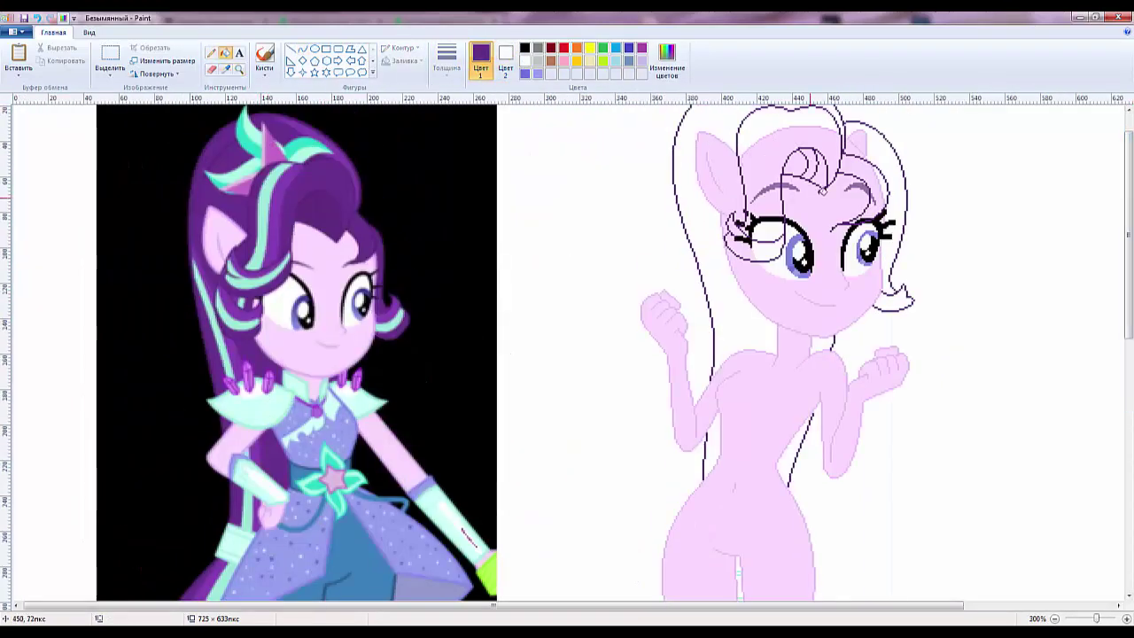
Copy the ear and side-curl area of the reference picture and paste it beside the drawn head.
{"action": "left_click", "coordinate": [110, 60]}
{"action": "left_click_drag", "start_coordinate": [198, 222], "coordinate": [299, 342]}
{"action": "key", "text": "ctrl+c"}
{"action": "scroll", "coordinate": [953, 139], "scroll_direction": "up", "scroll_amount": 3}
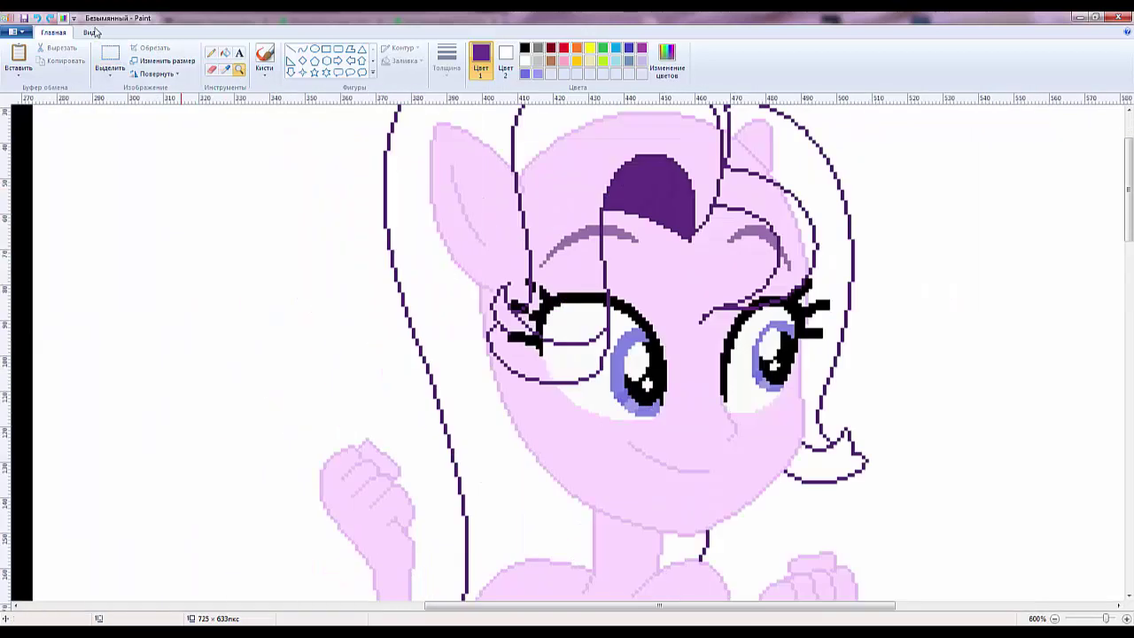
{"action": "key", "text": "ctrl+v"}
Draw dark purple curves for the side lock sweeping from the ear under the left eye.
{"action": "left_click", "coordinate": [302, 48]}
{"action": "left_click_drag", "start_coordinate": [521, 209], "coordinate": [571, 387]}
{"action": "left_click_drag", "start_coordinate": [478, 337], "coordinate": [461, 354]}
{"action": "left_click_drag", "start_coordinate": [531, 416], "coordinate": [522, 434]}
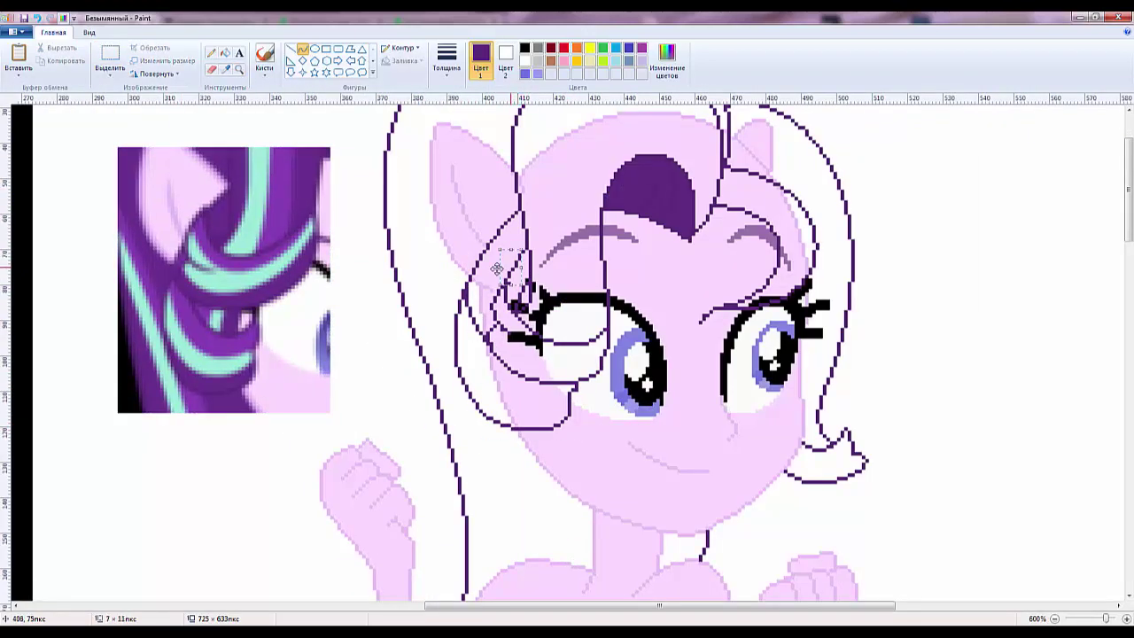
Select the pasted reference fragment and delete it from the canvas.
{"action": "scroll", "coordinate": [611, 292], "scroll_direction": "down", "scroll_amount": 3}
{"action": "left_click", "coordinate": [110, 61]}
{"action": "left_click_drag", "start_coordinate": [351, 162], "coordinate": [470, 311]}
{"action": "right_click", "coordinate": [447, 294]}
{"action": "left_click", "coordinate": [518, 374]}
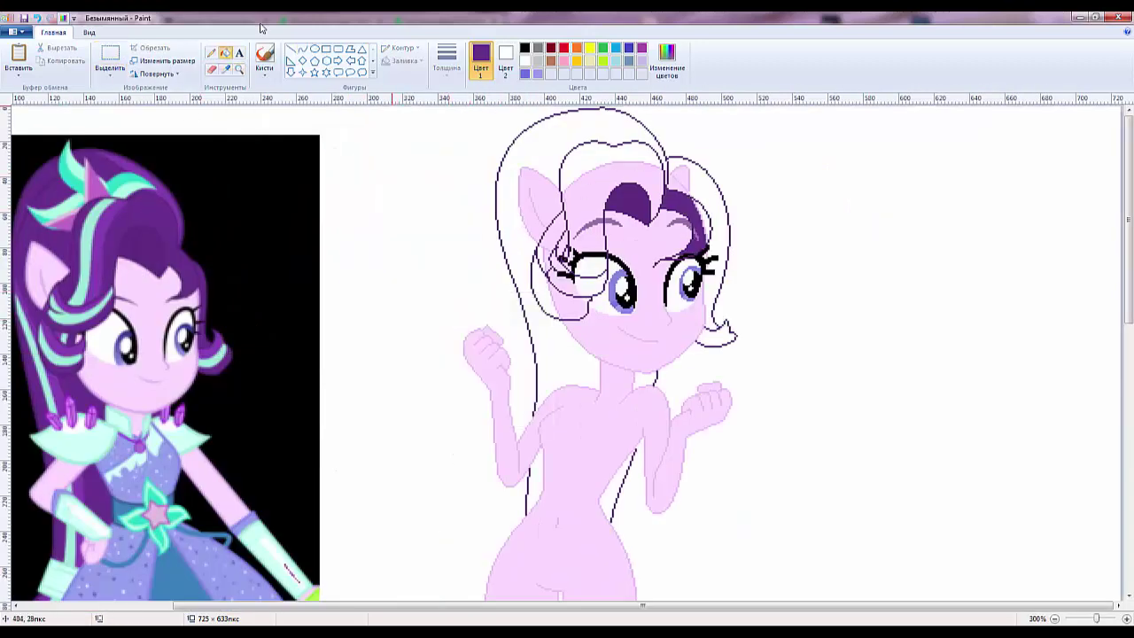
Fill the skin areas inside the hair outlines with white and clear the eye details covered by the fringe.
{"action": "left_click", "coordinate": [534, 163]}
{"action": "left_click", "coordinate": [682, 177]}
{"action": "left_click", "coordinate": [686, 221]}
{"action": "left_click", "coordinate": [578, 233]}
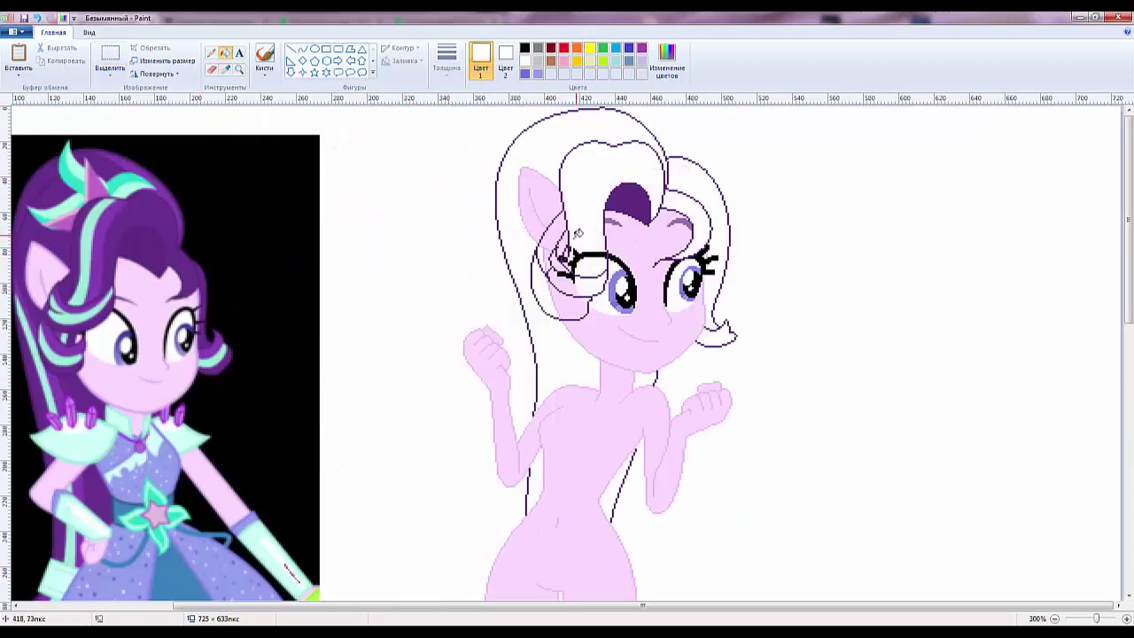
{"action": "left_click", "coordinate": [556, 282]}
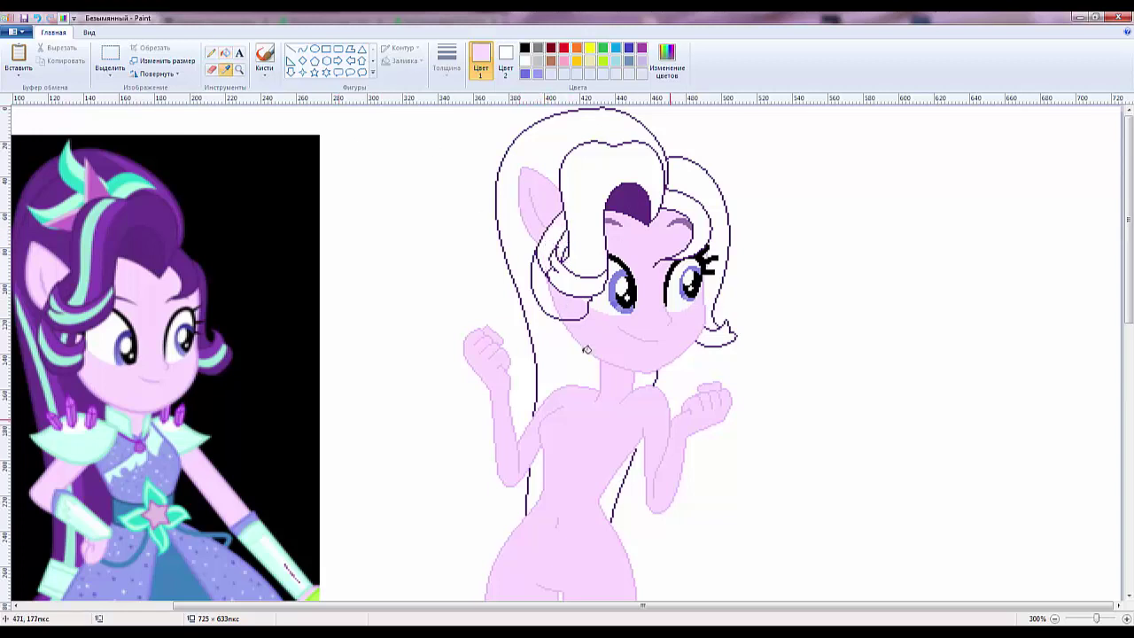
Fill the fringe and the upper side lock with the dark purple sampled from the inner curl.
{"action": "left_click", "coordinate": [629, 195]}
{"action": "left_click", "coordinate": [568, 195]}
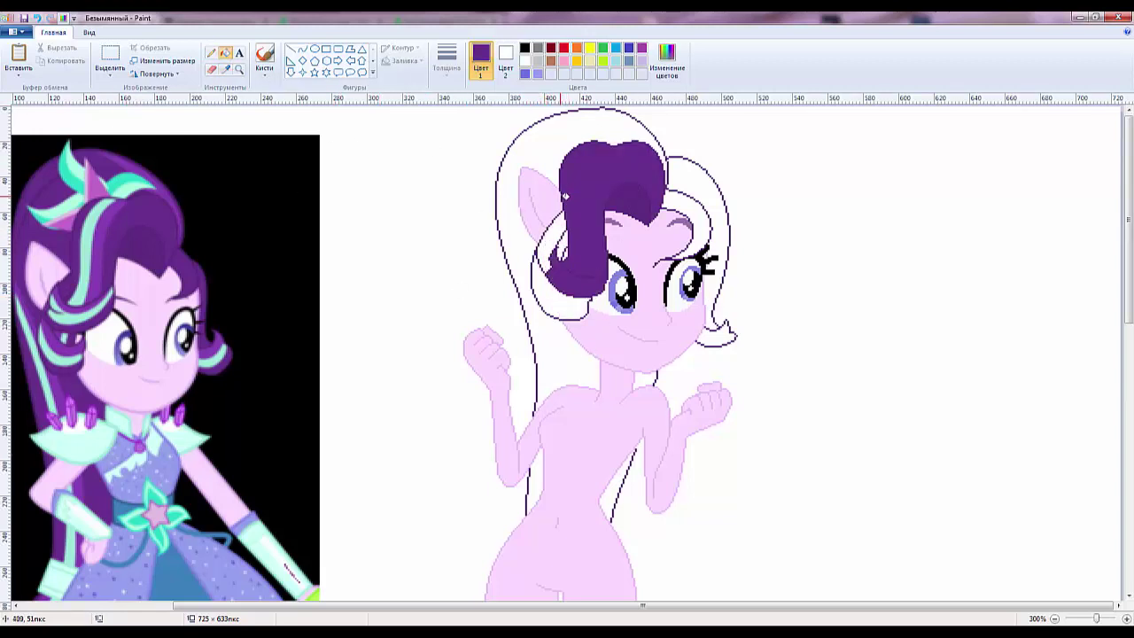
{"action": "left_click", "coordinate": [558, 252]}
Copy the reference's fringe and ear area and place the copy beside the drawn head.
{"action": "left_click", "coordinate": [110, 56]}
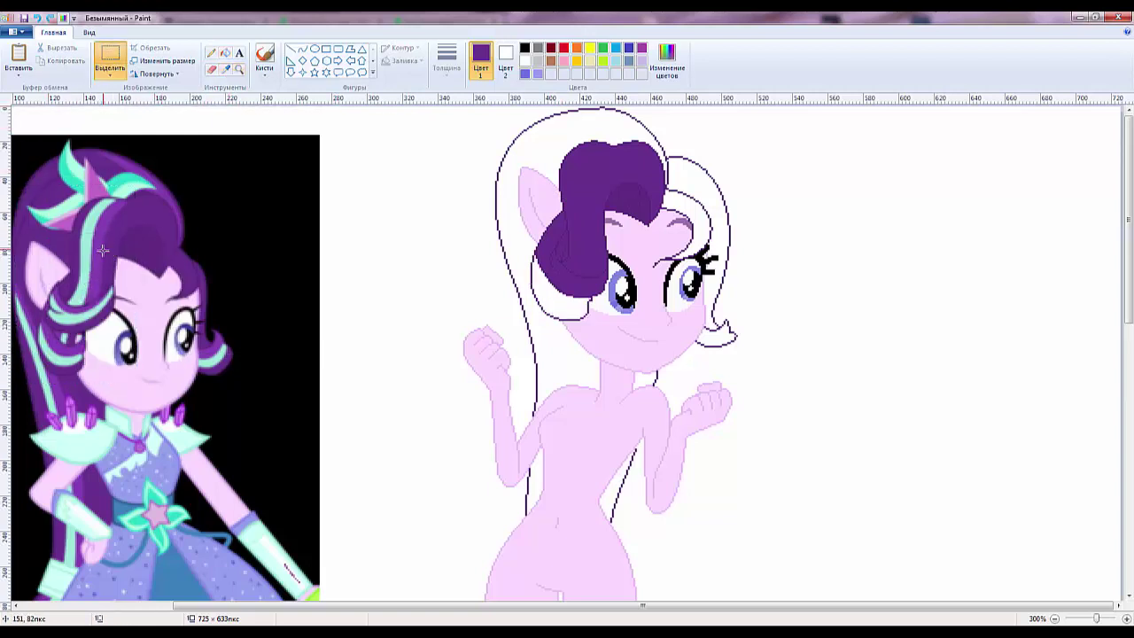
{"action": "left_click", "coordinate": [18, 55]}
{"action": "left_click_drag", "start_coordinate": [70, 203], "coordinate": [399, 221]}
{"action": "scroll", "coordinate": [398, 222], "scroll_direction": "up", "scroll_amount": 2, "text": "ctrl"}
Sample the mint from the reference and draw two curved stripe edges down the fringe.
{"action": "left_click", "coordinate": [225, 69]}
{"action": "left_click", "coordinate": [266, 222]}
{"action": "left_click", "coordinate": [302, 49]}
{"action": "left_click_drag", "start_coordinate": [602, 168], "coordinate": [551, 386]}
{"action": "mouse_move", "coordinate": [576, 266]}
{"action": "left_mouse_down"}
{"action": "mouse_move", "coordinate": [529, 139]}
{"action": "mouse_move", "coordinate": [536, 376]}
{"action": "left_mouse_up"}
{"action": "left_click_drag", "start_coordinate": [545, 302], "coordinate": [540, 293]}
{"action": "left_click_drag", "start_coordinate": [567, 222], "coordinate": [560, 217]}
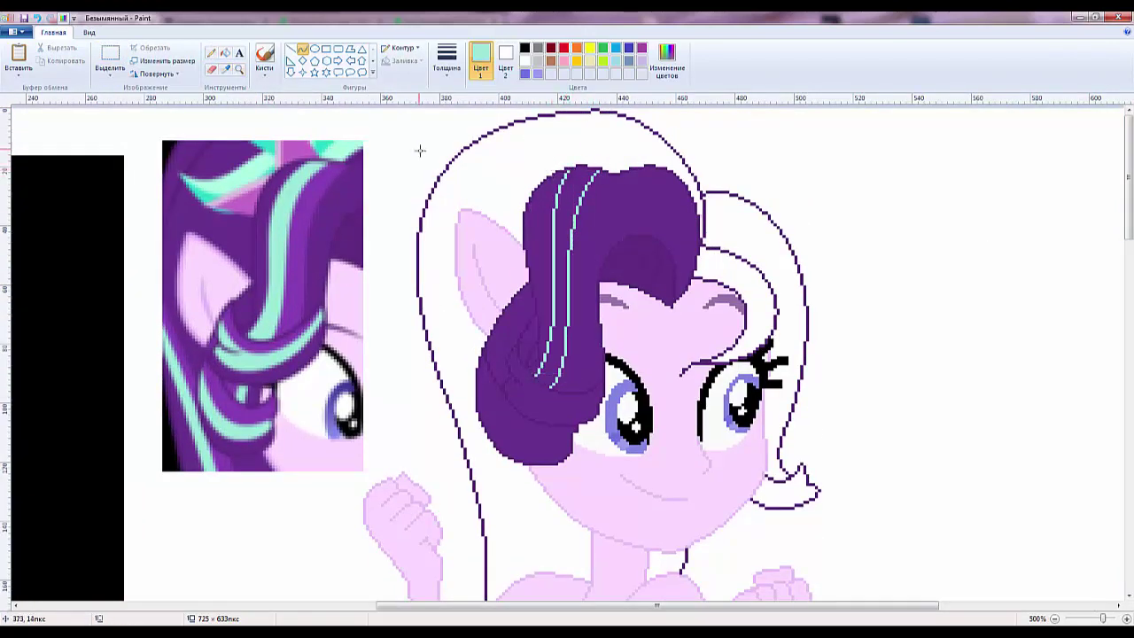
Fill the fringe stripe with mint and the band beside it with a lighter purple.
{"action": "left_click", "coordinate": [225, 52]}
{"action": "left_click", "coordinate": [559, 266]}
{"action": "left_click", "coordinate": [225, 68]}
{"action": "left_click", "coordinate": [637, 212]}
{"action": "left_click", "coordinate": [580, 265]}
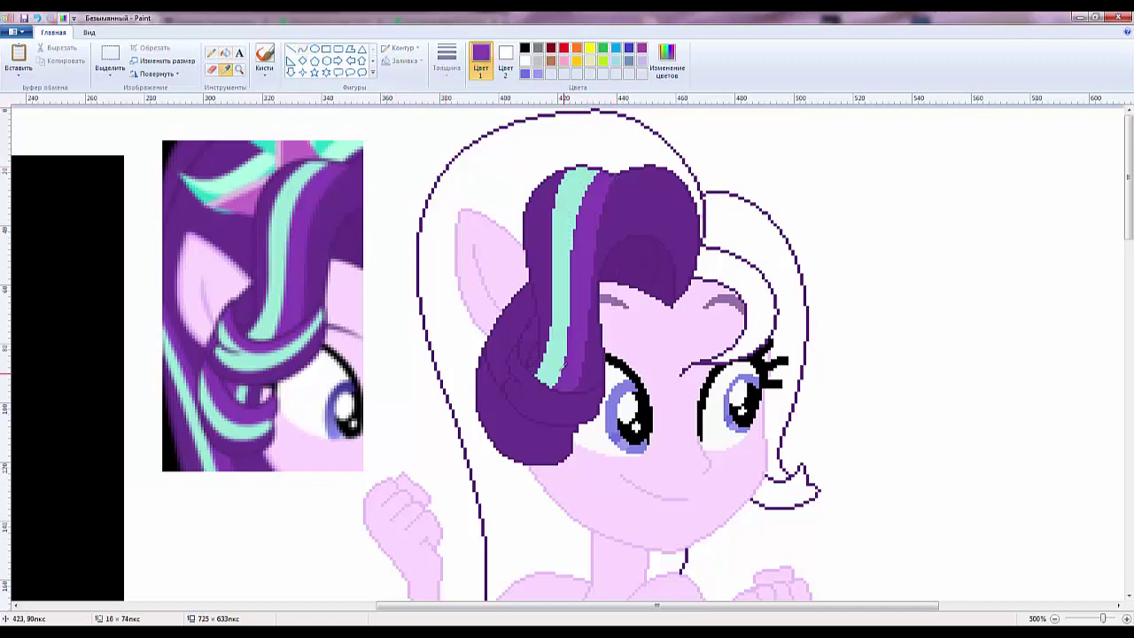
Draw two curved stripe edges across the side lock just below the fringe and fill between them with mint.
{"action": "left_click", "coordinate": [302, 49]}
{"action": "mouse_move", "coordinate": [507, 384]}
{"action": "left_mouse_down"}
{"action": "mouse_move", "coordinate": [602, 404]}
{"action": "mouse_move", "coordinate": [558, 415]}
{"action": "mouse_move", "coordinate": [574, 414]}
{"action": "left_mouse_up"}
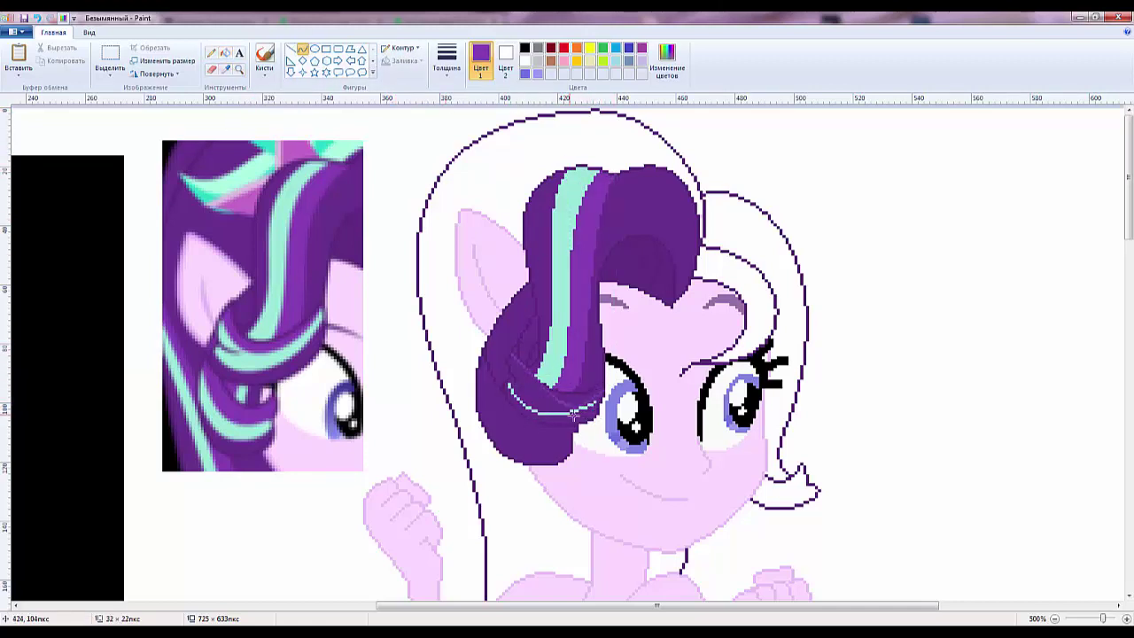
{"action": "left_click_drag", "start_coordinate": [510, 352], "coordinate": [604, 405]}
{"action": "left_click", "coordinate": [225, 53]}
{"action": "left_click", "coordinate": [225, 69]}
{"action": "left_click", "coordinate": [556, 354]}
{"action": "left_click", "coordinate": [519, 376]}
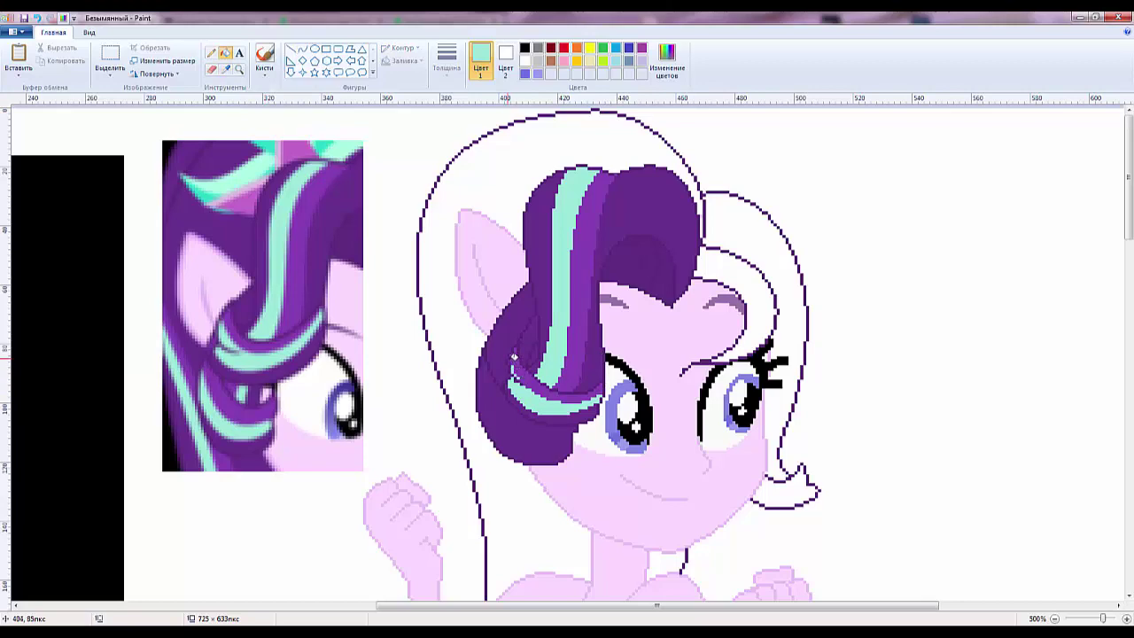
Draw curved stripe edges along the lower side lock beside the face and fill the stripe with mint.
{"action": "left_click", "coordinate": [225, 69]}
{"action": "left_click", "coordinate": [523, 416]}
{"action": "left_click", "coordinate": [302, 49]}
{"action": "mouse_move", "coordinate": [478, 397]}
{"action": "left_mouse_down"}
{"action": "mouse_move", "coordinate": [572, 447]}
{"action": "mouse_move", "coordinate": [496, 448]}
{"action": "left_mouse_up"}
{"action": "left_click", "coordinate": [225, 52]}
{"action": "left_click", "coordinate": [522, 416]}
{"action": "left_click", "coordinate": [527, 396]}
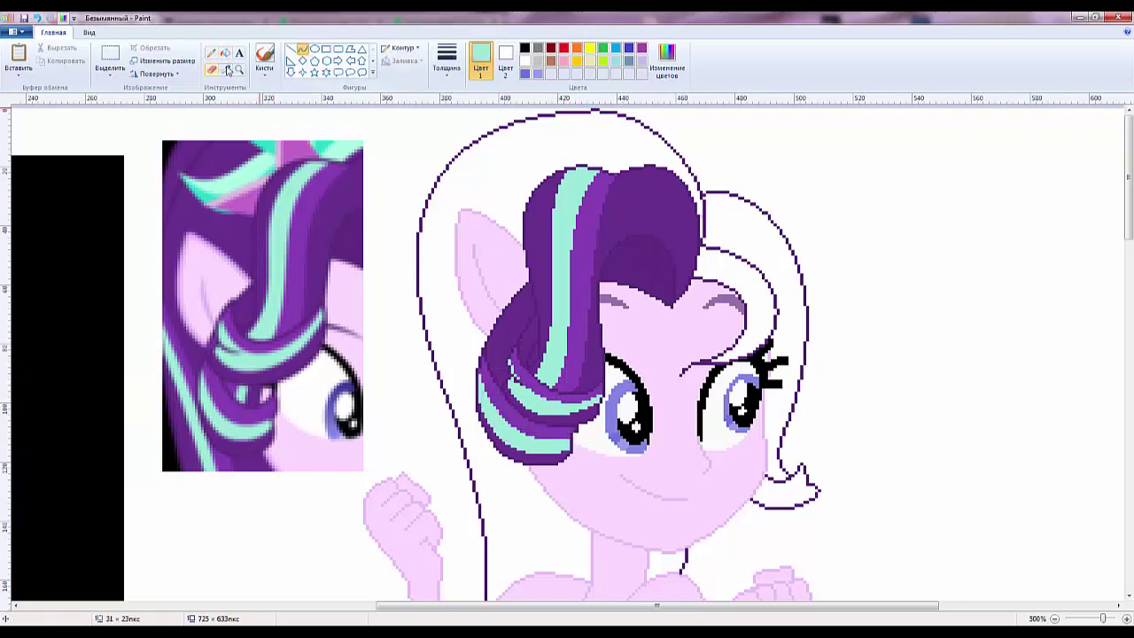
Delete the copied reference crop and fill the far side lock and its curled tip with dark purple sampled from the reference.
{"action": "left_click", "coordinate": [110, 62]}
{"action": "scroll", "coordinate": [327, 115], "scroll_direction": "down", "scroll_amount": 2}
{"action": "key", "text": "Delete"}
{"action": "left_click", "coordinate": [226, 68]}
{"action": "left_click", "coordinate": [141, 152]}
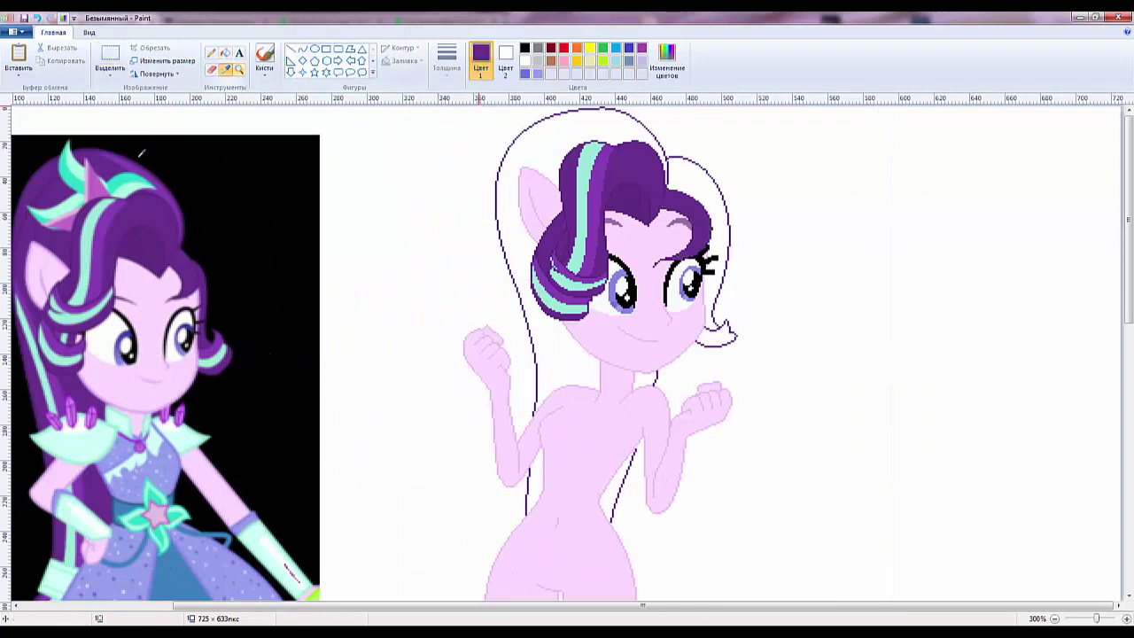
{"action": "left_click", "coordinate": [723, 299]}
{"action": "left_click", "coordinate": [706, 256]}
Add a curved mint stripe across the curled tip of the far side lock.
{"action": "scroll", "coordinate": [706, 256], "scroll_direction": "up", "scroll_amount": 2}
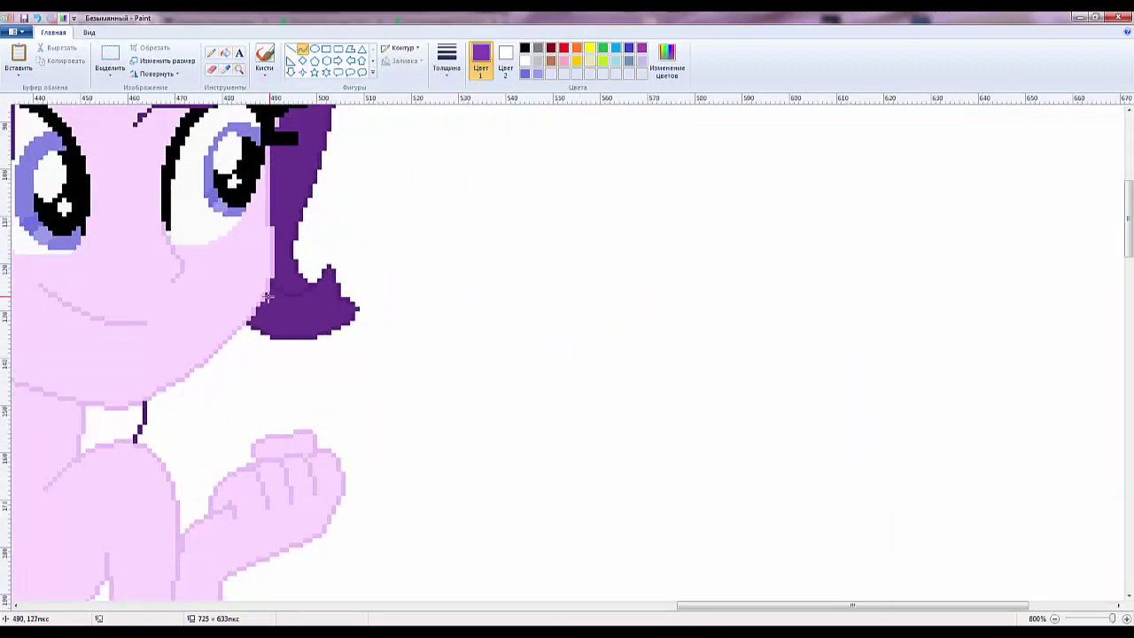
{"action": "left_click", "coordinate": [303, 49]}
{"action": "left_click_drag", "start_coordinate": [355, 366], "coordinate": [416, 363]}
{"action": "scroll", "coordinate": [416, 363], "scroll_direction": "down", "scroll_amount": 4}
Sample the dark purple hair colour and fill the long back hair behind the head and body.
{"action": "left_click", "coordinate": [226, 68]}
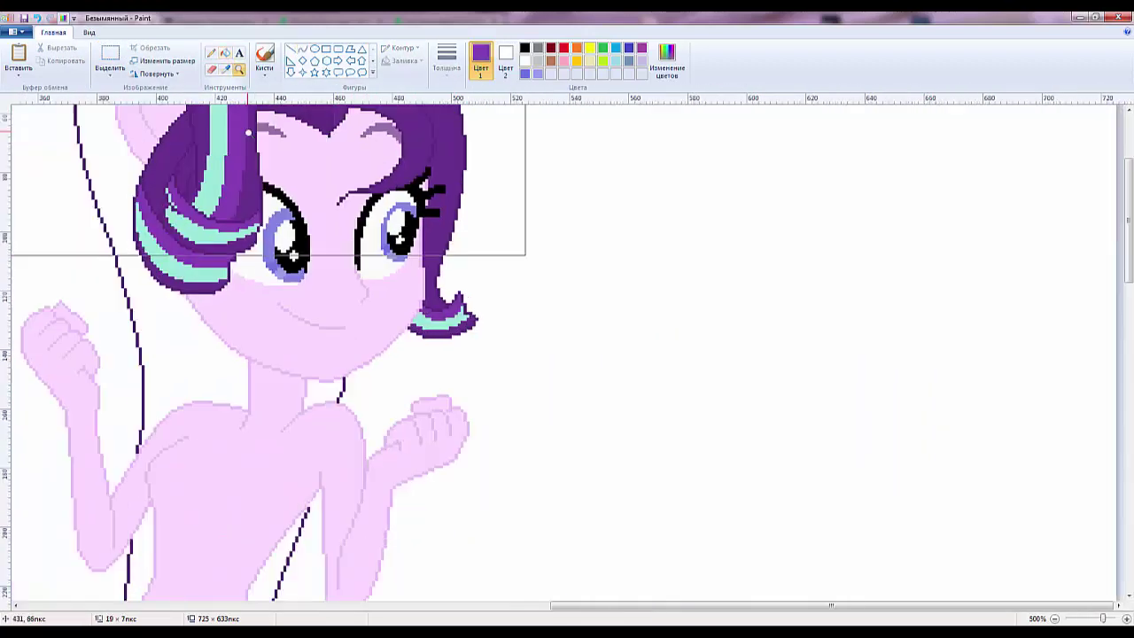
{"action": "left_click", "coordinate": [576, 177]}
{"action": "left_click", "coordinate": [226, 53]}
{"action": "left_click", "coordinate": [469, 221]}
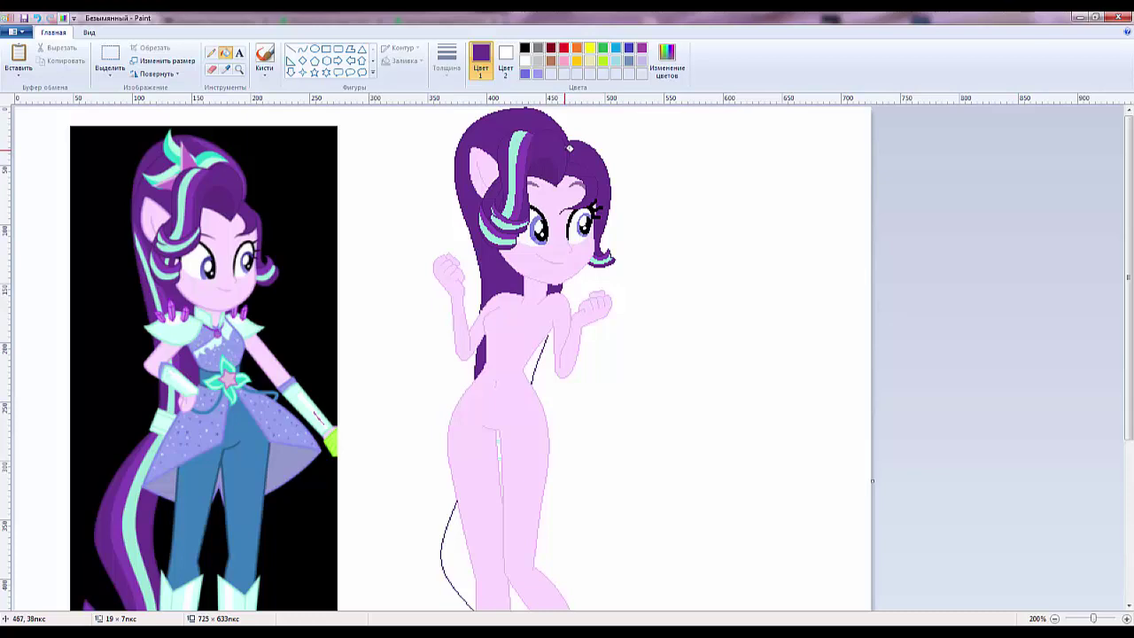
Draw a curved band edge across the crown of the hair and fill the band with lighter purple.
{"action": "scroll", "coordinate": [569, 148], "scroll_direction": "up", "scroll_amount": 1}
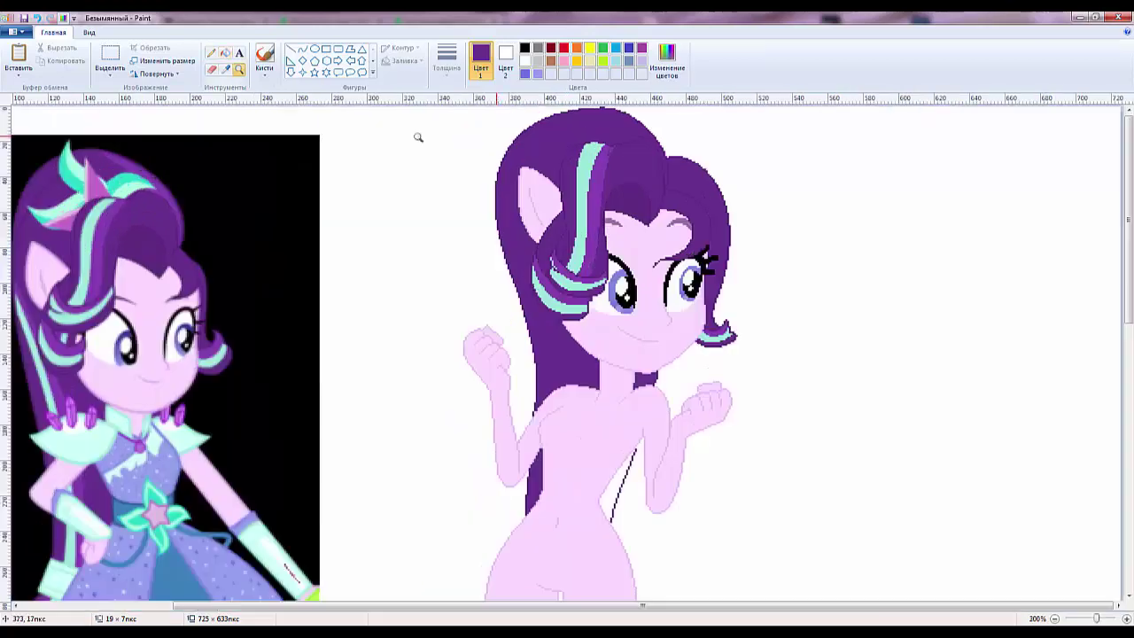
{"action": "left_click", "coordinate": [302, 50]}
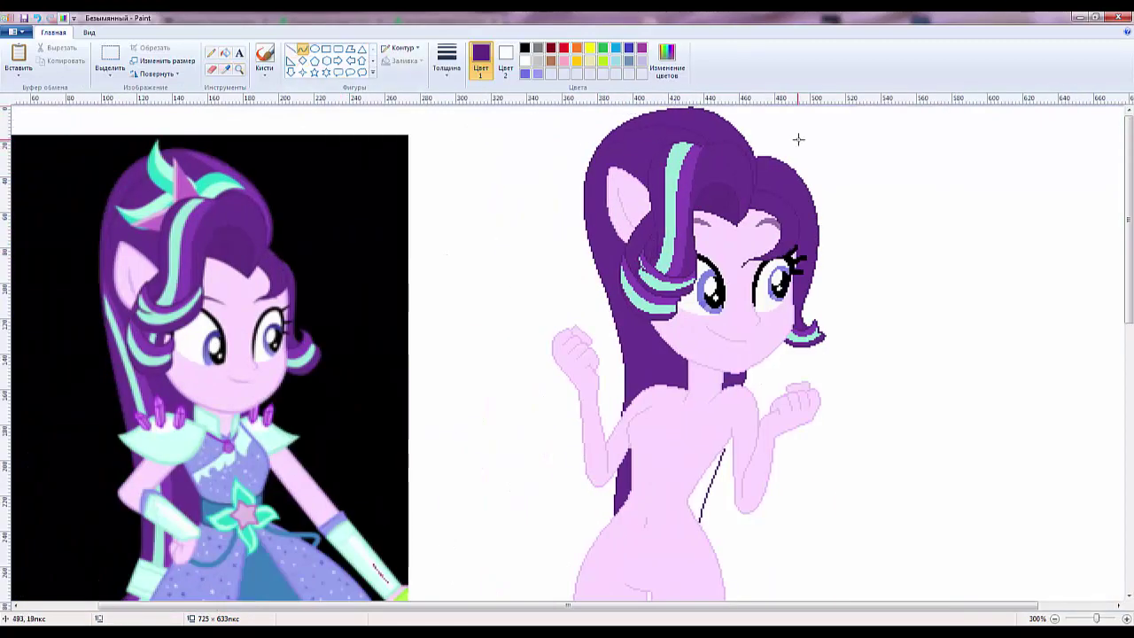
{"action": "left_click_drag", "start_coordinate": [781, 152], "coordinate": [729, 120]}
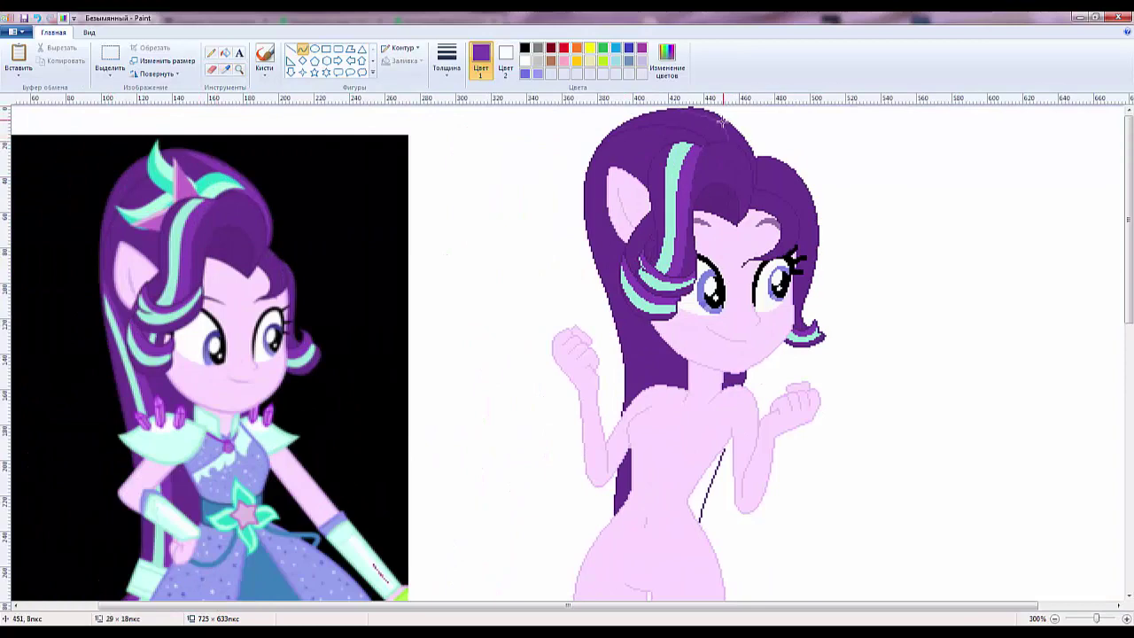
{"action": "left_click", "coordinate": [227, 54]}
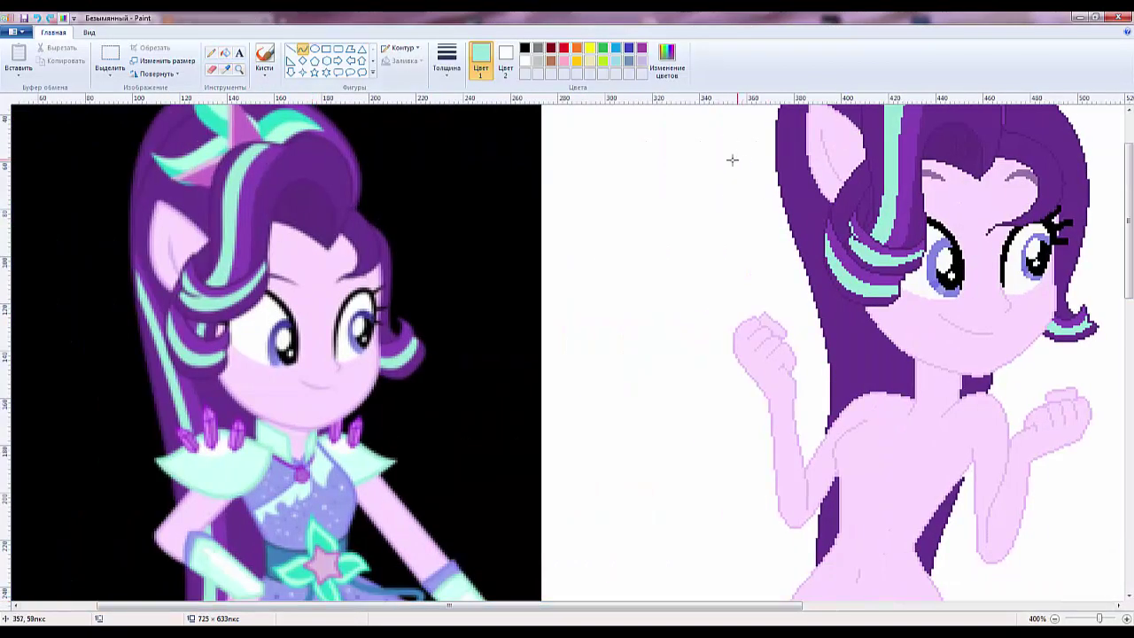
Draw two curved edges down the back hair from the ear to the shoulder and fill the stripe with mint.
{"action": "left_click", "coordinate": [446, 59]}
{"action": "left_click", "coordinate": [449, 92]}
{"action": "left_click_drag", "start_coordinate": [793, 232], "coordinate": [863, 399]}
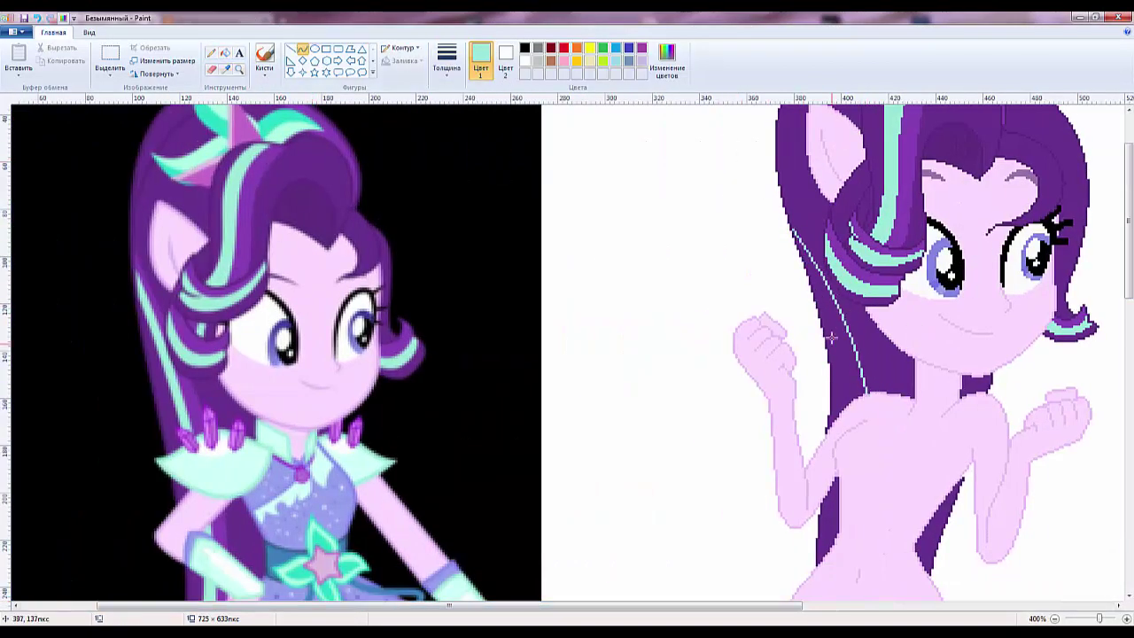
{"action": "left_click", "coordinate": [832, 354]}
{"action": "left_click", "coordinate": [819, 292]}
Sample the lighter purple and add a curved band of it beside the mint stripe in the back hair.
{"action": "left_click", "coordinate": [225, 68]}
{"action": "left_click", "coordinate": [789, 262]}
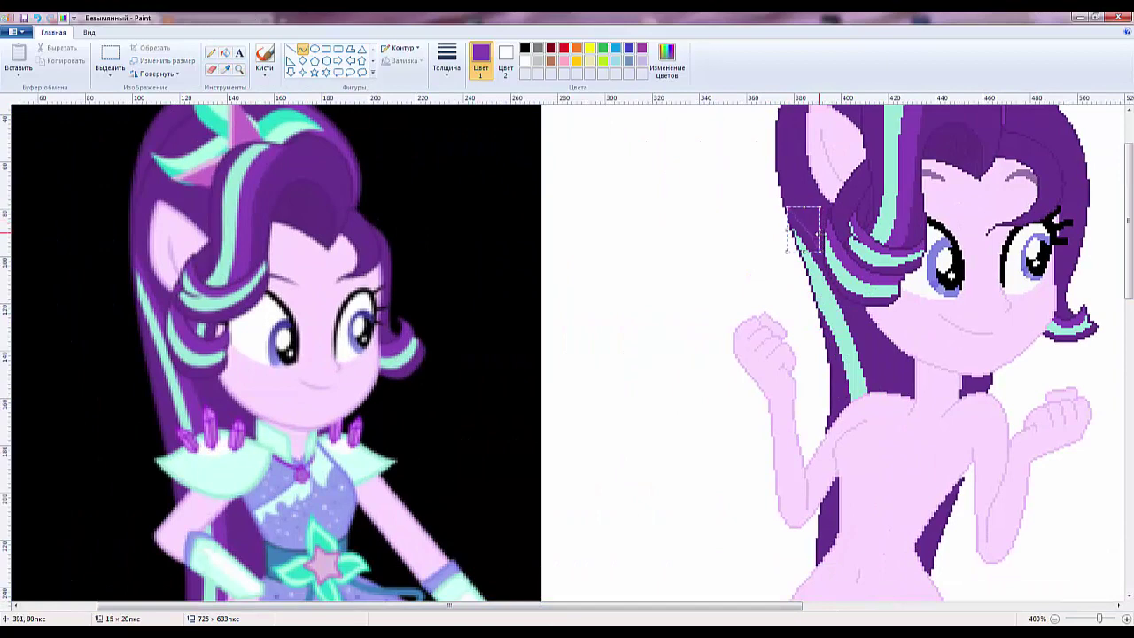
{"action": "left_click_drag", "start_coordinate": [786, 251], "coordinate": [873, 326]}
{"action": "left_click", "coordinate": [225, 52]}
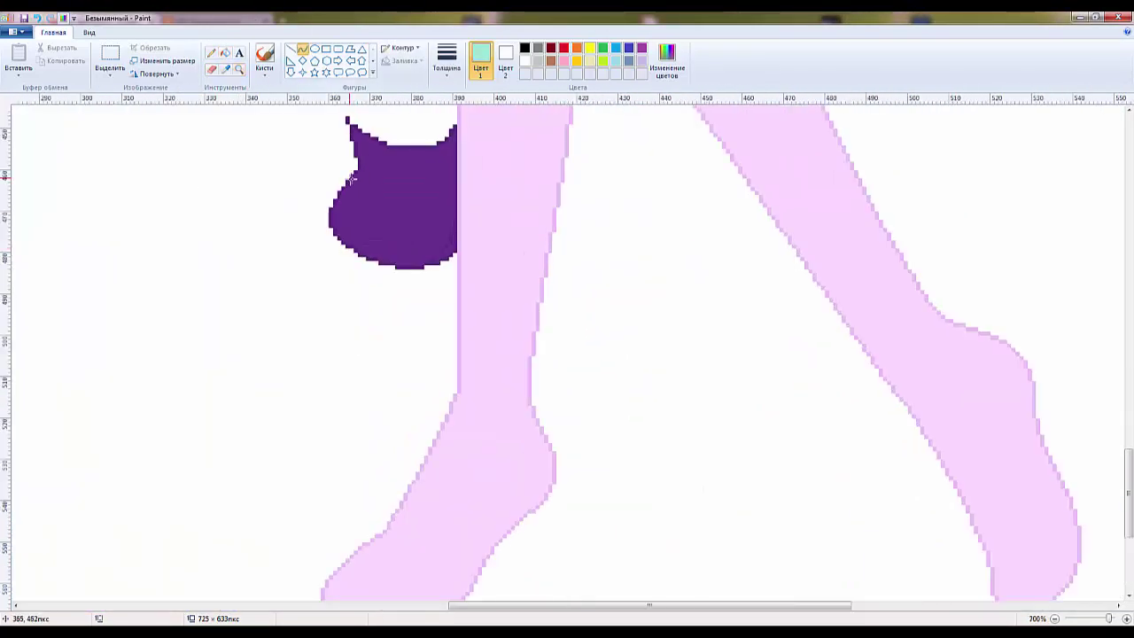
Draw mint stripe edges across the tail's curled tip and down the tail's upper section beside the leg.
{"action": "left_click_drag", "start_coordinate": [350, 180], "coordinate": [457, 209]}
{"action": "left_click_drag", "start_coordinate": [361, 158], "coordinate": [458, 182]}
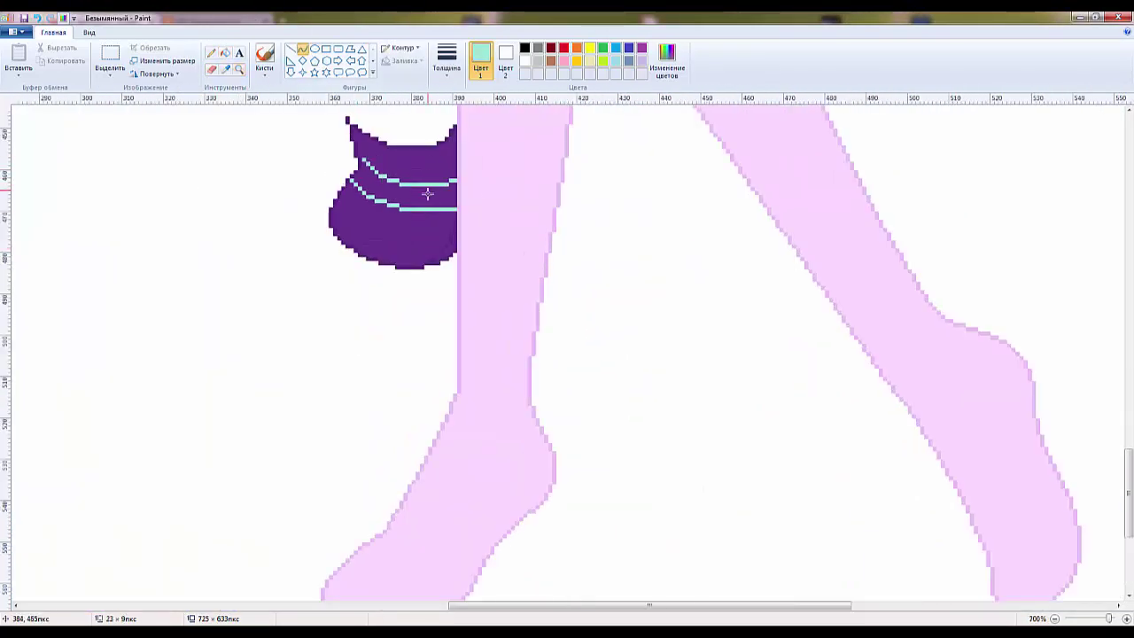
{"action": "scroll", "coordinate": [427, 194], "scroll_direction": "up", "scroll_amount": 5}
{"action": "left_click_drag", "start_coordinate": [380, 171], "coordinate": [445, 519]}
{"action": "scroll", "coordinate": [417, 257], "scroll_direction": "down", "scroll_amount": 1, "text": "ctrl"}
{"action": "left_click", "coordinate": [416, 257]}
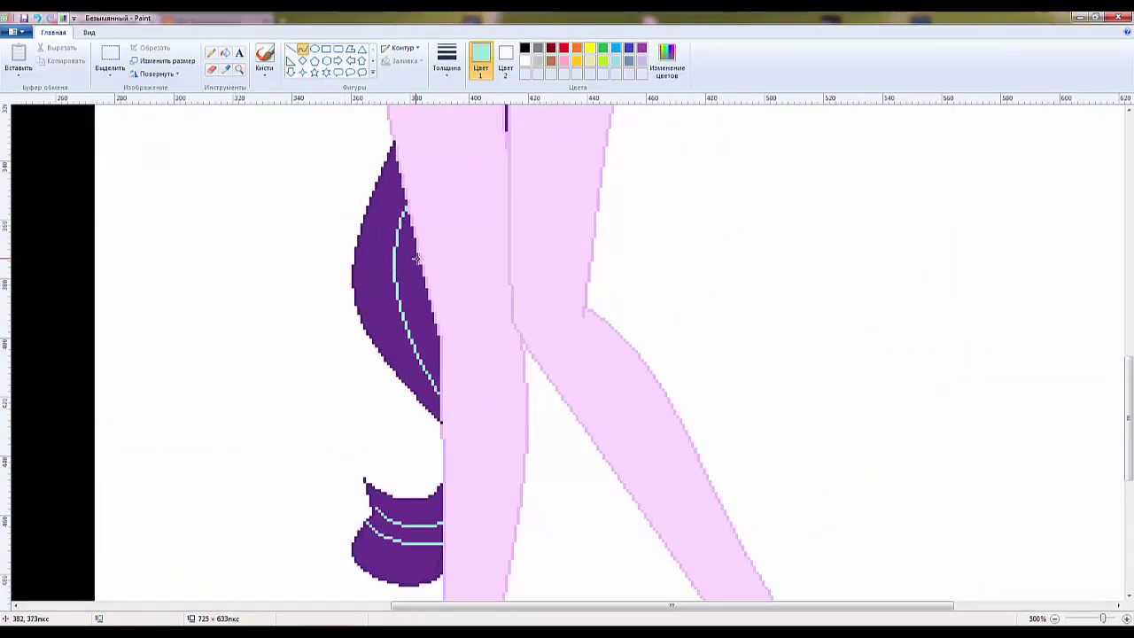
Fill the stripes in the tail's upper section and curled tip with mint.
{"action": "left_click", "coordinate": [225, 52]}
{"action": "left_click", "coordinate": [423, 336]}
{"action": "left_click", "coordinate": [408, 528]}
{"action": "scroll", "coordinate": [245, 106], "scroll_direction": "down", "scroll_amount": 3, "text": "ctrl"}
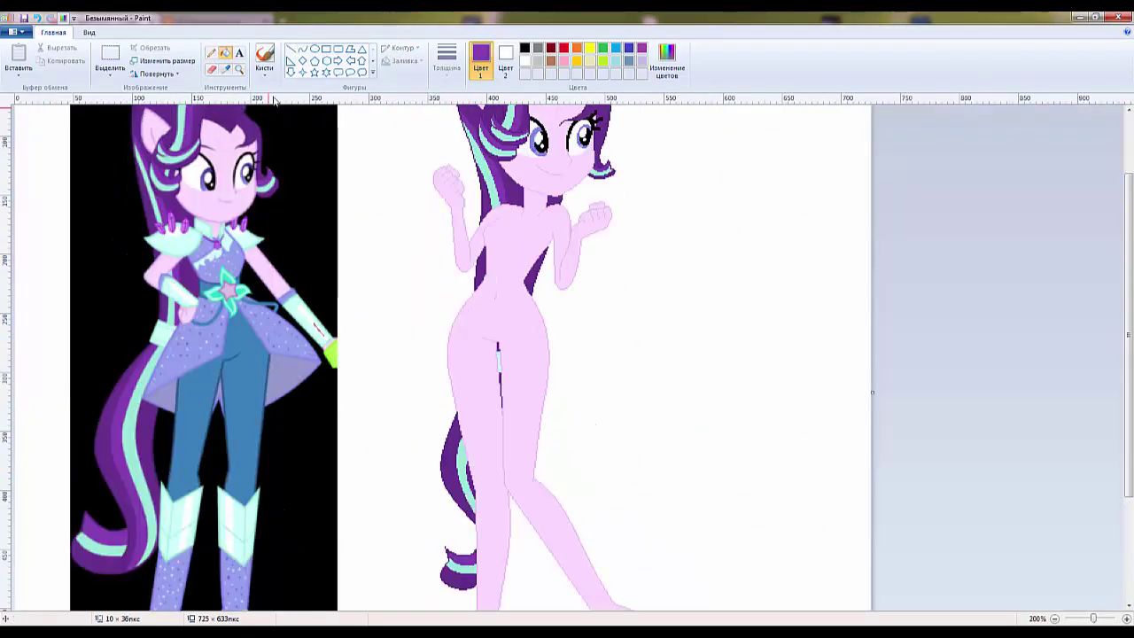
Add a lighter purple band beside the mint stripe in the tail's upper section and check the gap between the legs.
{"action": "scroll", "coordinate": [479, 576], "scroll_direction": "up", "scroll_amount": 3, "text": "ctrl"}
{"action": "scroll", "coordinate": [332, 370], "scroll_direction": "right", "scroll_amount": 2}
{"action": "left_click", "coordinate": [210, 52]}
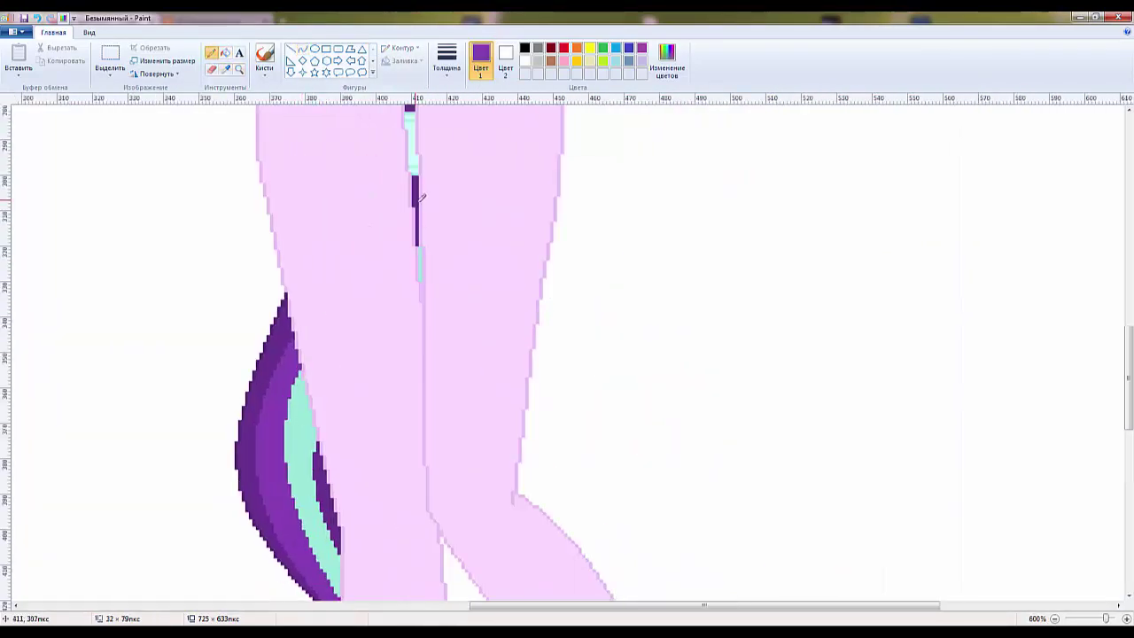
{"action": "left_click", "coordinate": [239, 69]}
{"action": "right_click", "coordinate": [421, 197]}
{"action": "scroll", "coordinate": [566, 354], "scroll_direction": "up", "scroll_amount": 5}
{"action": "left_click", "coordinate": [353, 357]}
Draw the tiara's tall triangular spike in red with straight lines above the fringe and fill it.
{"action": "left_click", "coordinate": [303, 49]}
{"action": "left_click", "coordinate": [563, 48]}
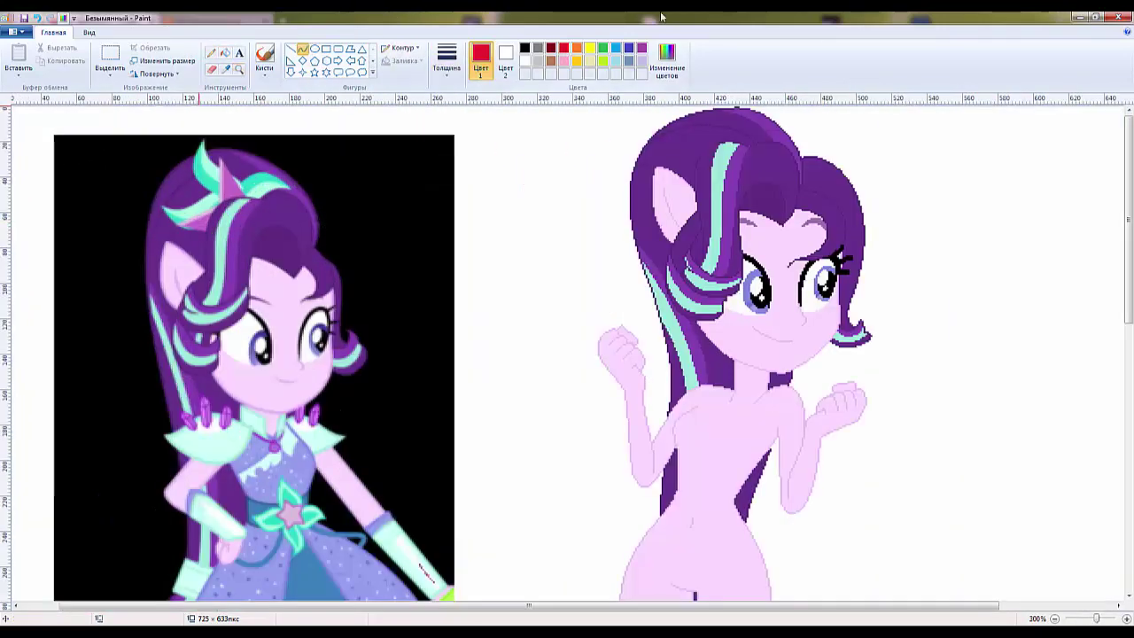
{"action": "left_click", "coordinate": [290, 49]}
{"action": "scroll", "coordinate": [567, 354], "scroll_direction": "down", "scroll_amount": 4}
{"action": "scroll", "coordinate": [623, 204], "scroll_direction": "up", "scroll_amount": 4}
{"action": "left_click_drag", "start_coordinate": [625, 203], "coordinate": [624, 148]}
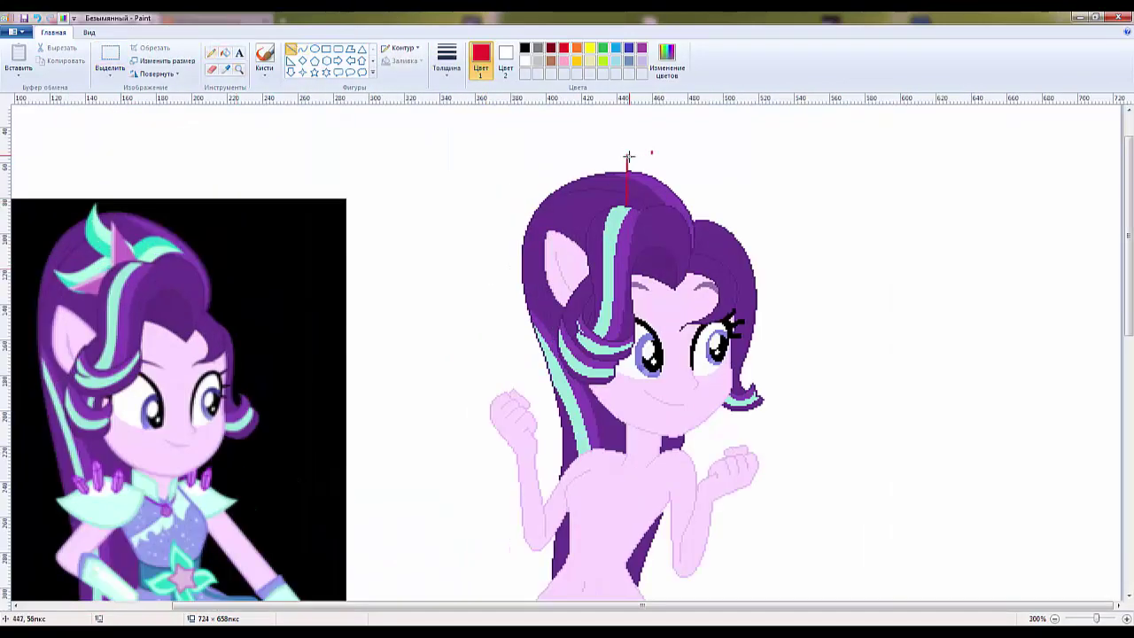
{"action": "left_click", "coordinate": [239, 68]}
{"action": "left_click", "coordinate": [631, 164]}
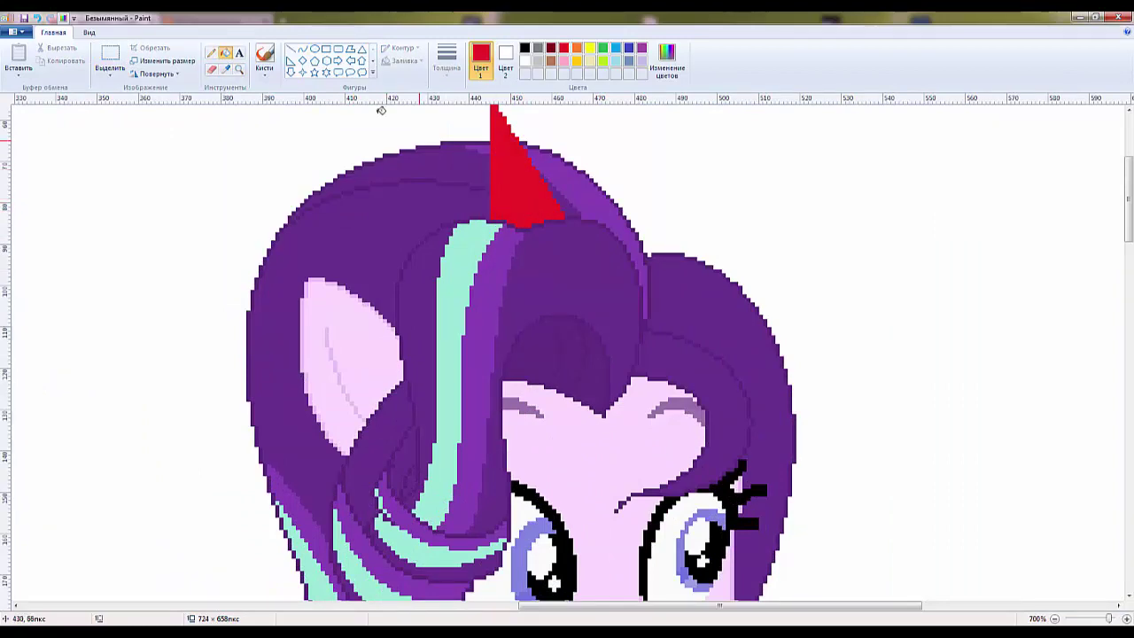
Draw the tiara's small side triangle above the ear and outline a curved mint leaf around it.
{"action": "left_click", "coordinate": [291, 49]}
{"action": "scroll", "coordinate": [594, 234], "scroll_direction": "down", "scroll_amount": 4}
{"action": "left_click_drag", "start_coordinate": [583, 263], "coordinate": [572, 218]}
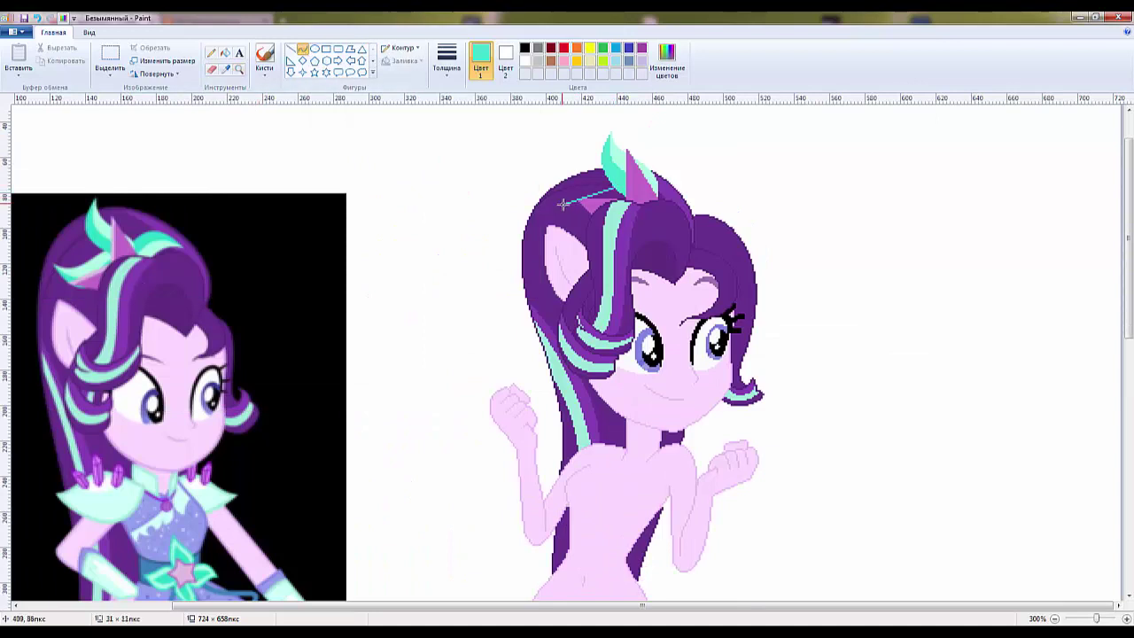
{"action": "left_click_drag", "start_coordinate": [562, 204], "coordinate": [550, 207]}
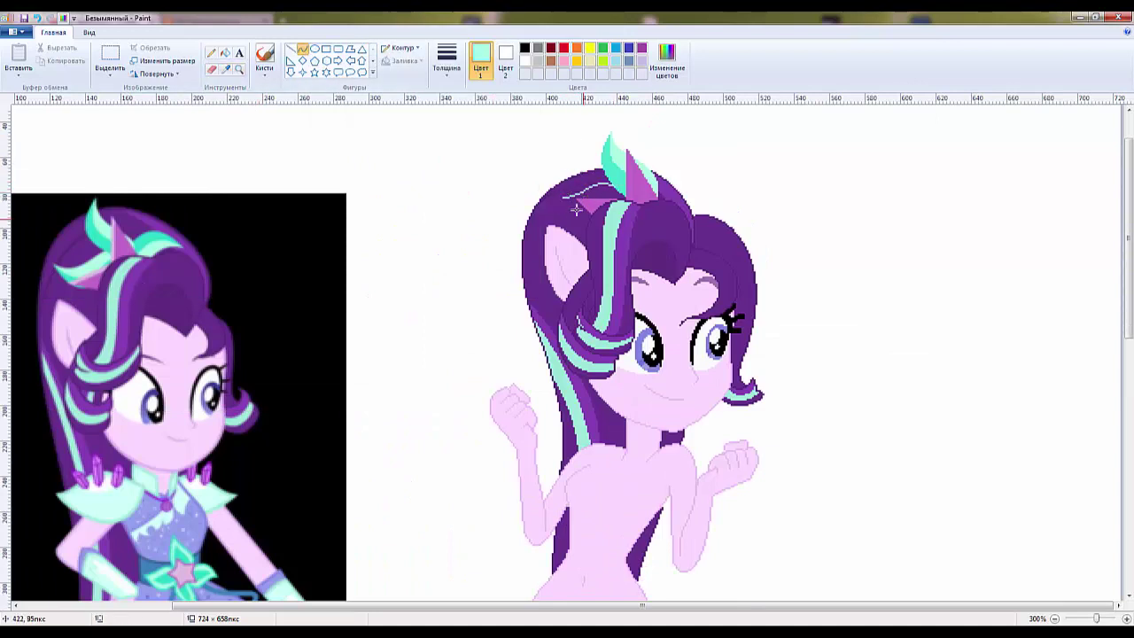
{"action": "left_click", "coordinate": [575, 209]}
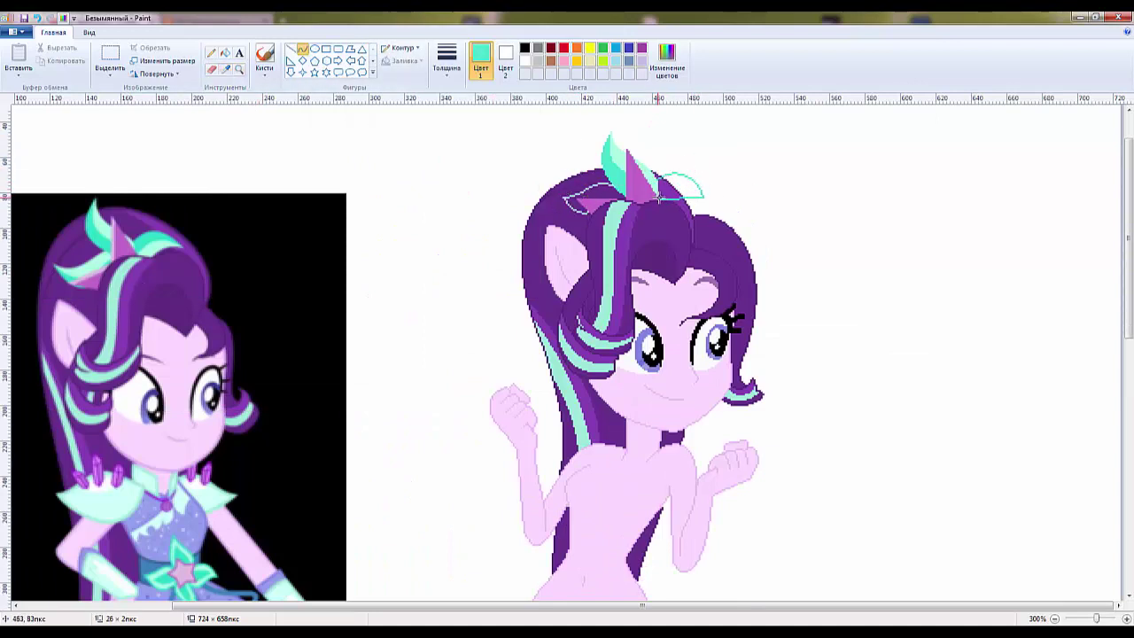
Fill the tiara leaf above the ear with pale mint and the leaf on the opposite side with turquoise.
{"action": "scroll", "coordinate": [662, 198], "scroll_direction": "up", "scroll_amount": 4}
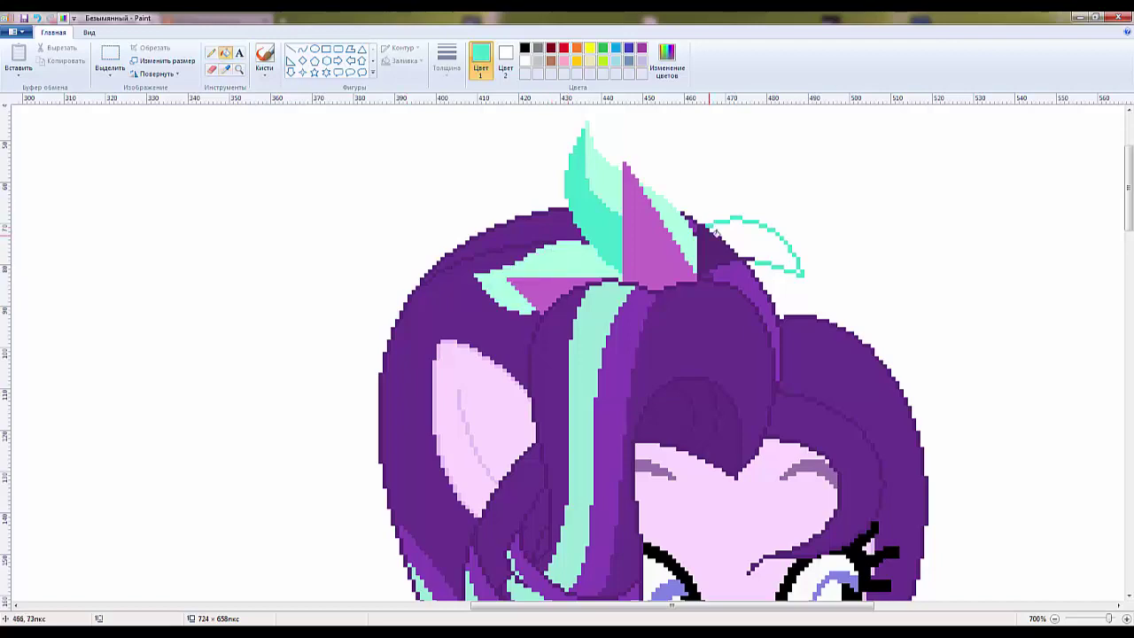
{"action": "left_click", "coordinate": [717, 285]}
{"action": "scroll", "coordinate": [557, 240], "scroll_direction": "down", "scroll_amount": 3}
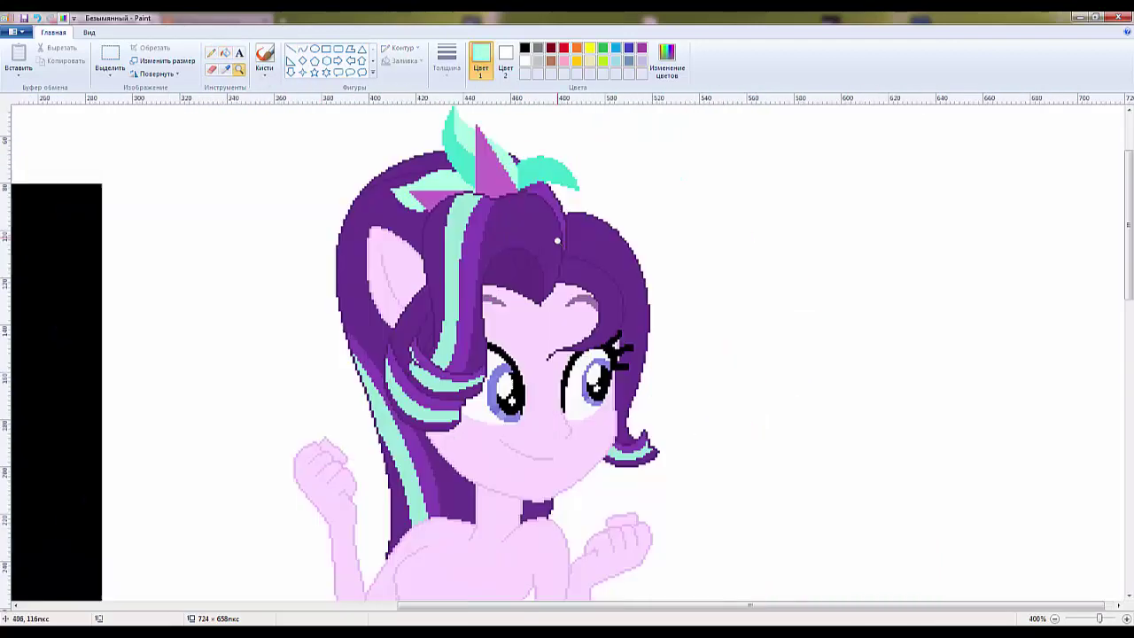
Shade the tiara's side leaves and add pale pink highlight lines along the edges of its triangles.
{"action": "scroll", "coordinate": [557, 241], "scroll_direction": "up", "scroll_amount": 3}
{"action": "scroll", "coordinate": [569, 240], "scroll_direction": "down", "scroll_amount": 5}
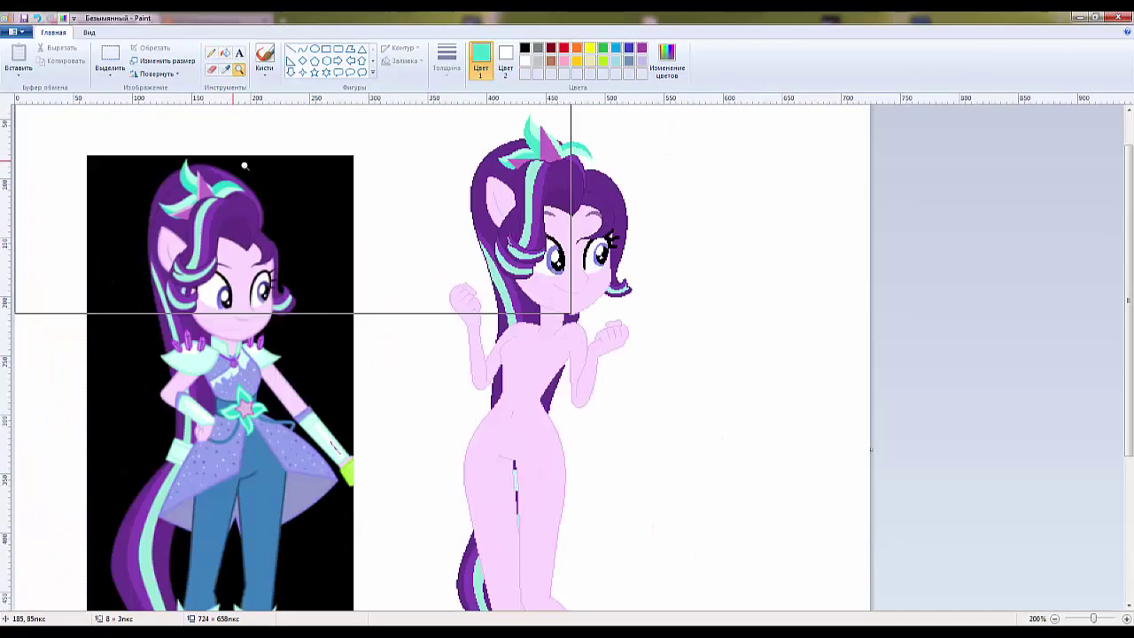
{"action": "scroll", "coordinate": [569, 240], "scroll_direction": "up", "scroll_amount": 2}
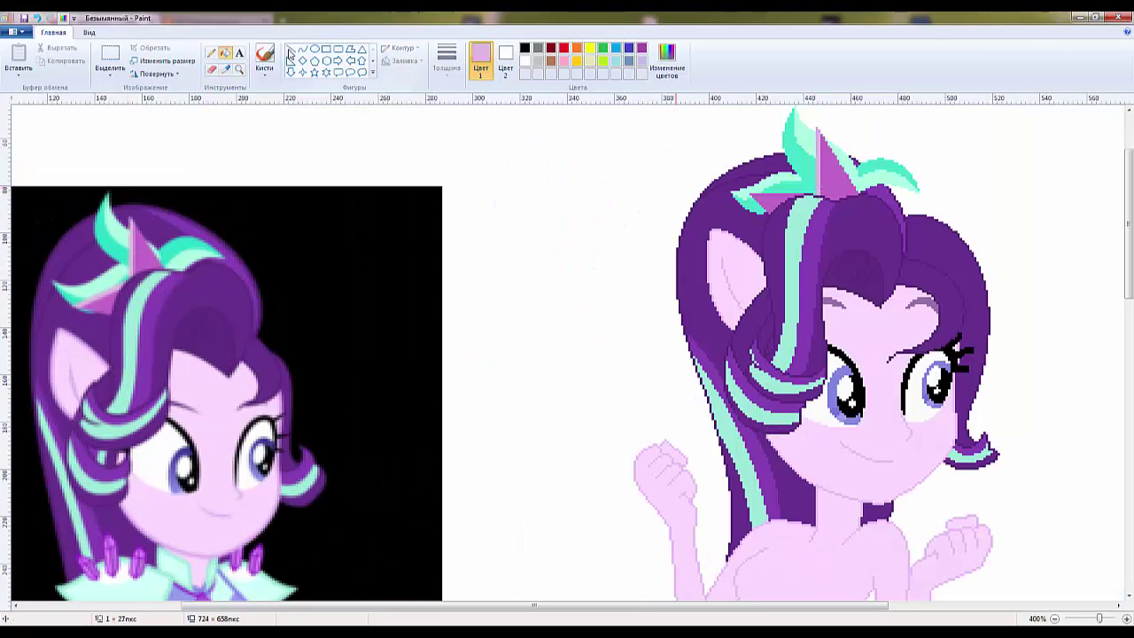
{"action": "left_click_drag", "start_coordinate": [755, 189], "coordinate": [804, 191]}
Flip the reference character picture horizontally.
{"action": "scroll", "coordinate": [567, 354], "scroll_direction": "down", "scroll_amount": 5}
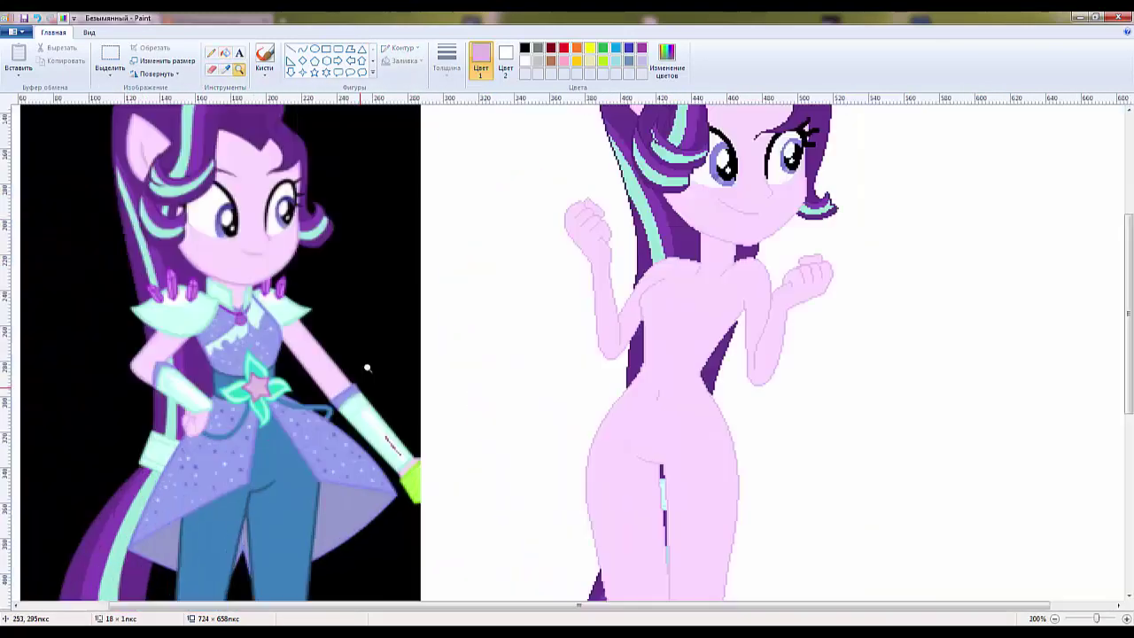
{"action": "right_click", "coordinate": [134, 433]}
{"action": "mouse_move", "coordinate": [186, 534]}
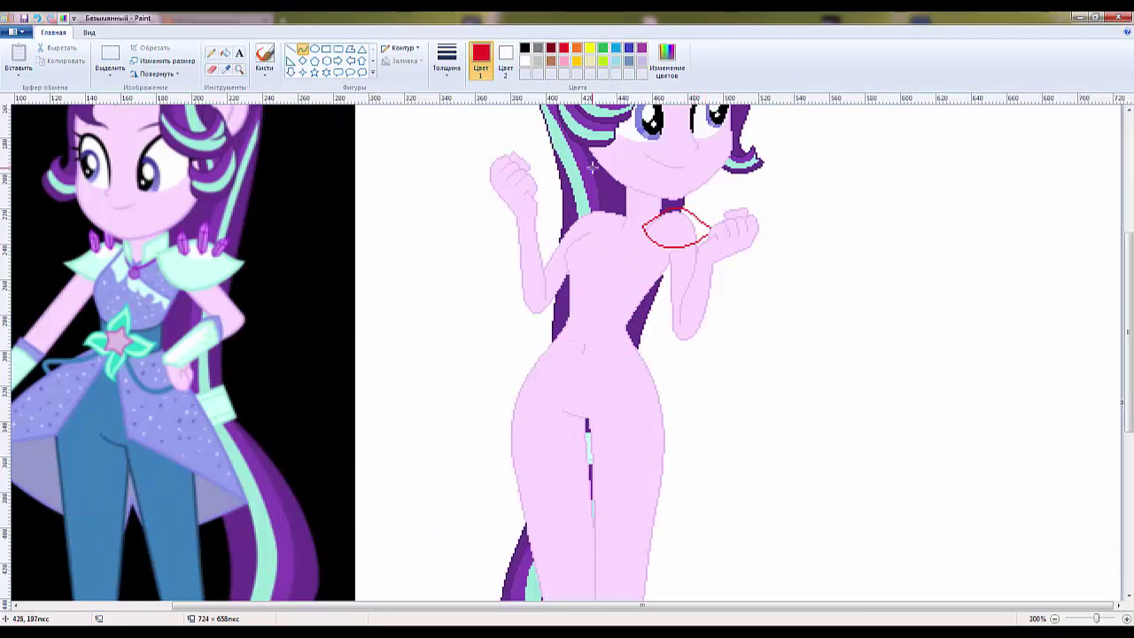
Outline the pointed collar and both shoulder pads in red, using orange for one pad's lower edge.
{"action": "scroll", "coordinate": [622, 215], "scroll_direction": "up", "scroll_amount": 1}
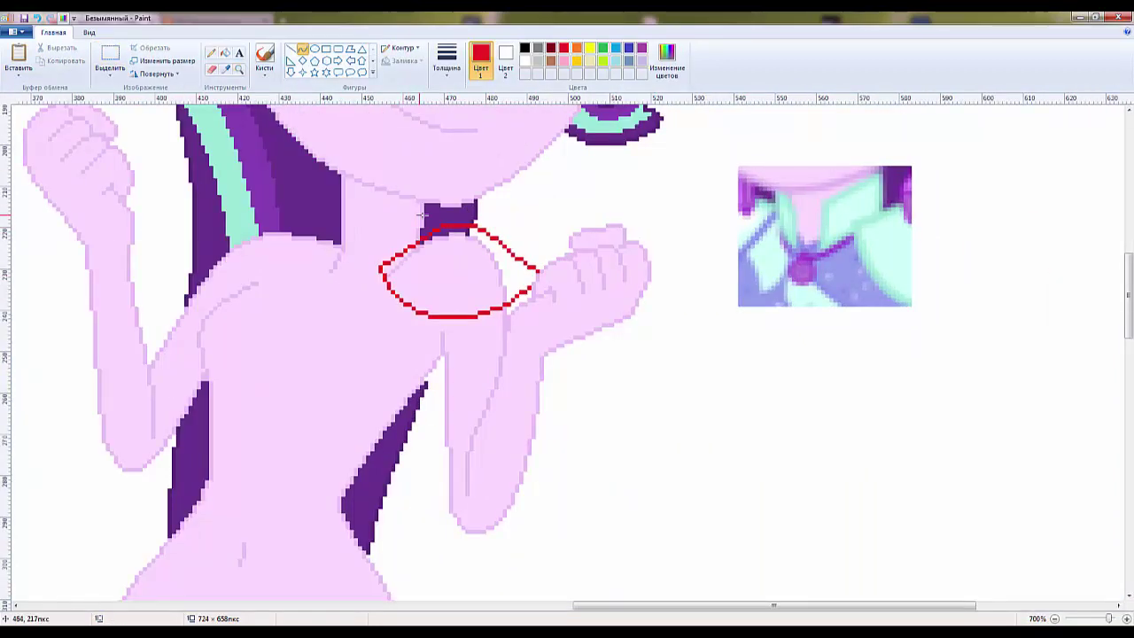
{"action": "left_click_drag", "start_coordinate": [342, 282], "coordinate": [331, 255]}
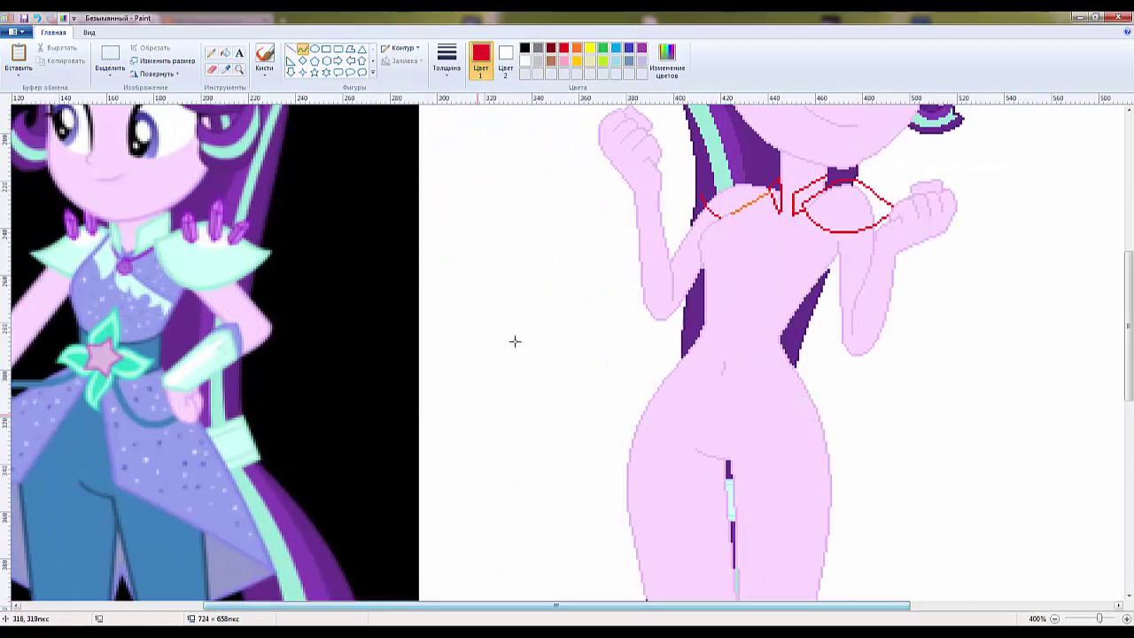
{"action": "left_click_drag", "start_coordinate": [700, 194], "coordinate": [749, 181]}
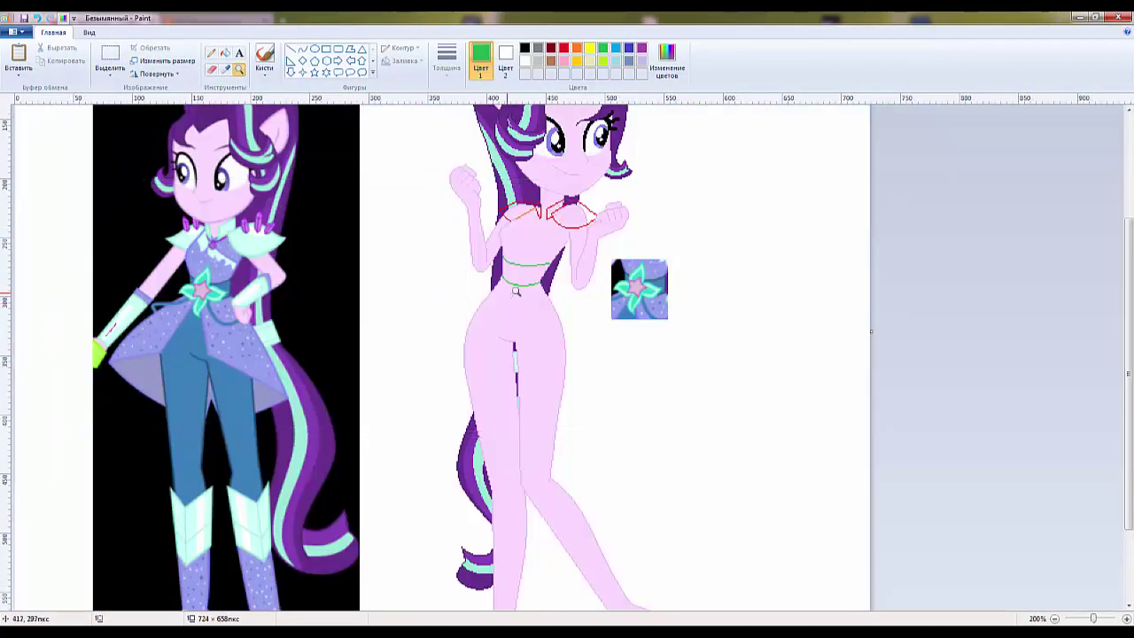
Draw a turquoise four-petal flower with a pink star centre and place it on the middle of the figure's waist.
{"action": "left_click", "coordinate": [515, 291]}
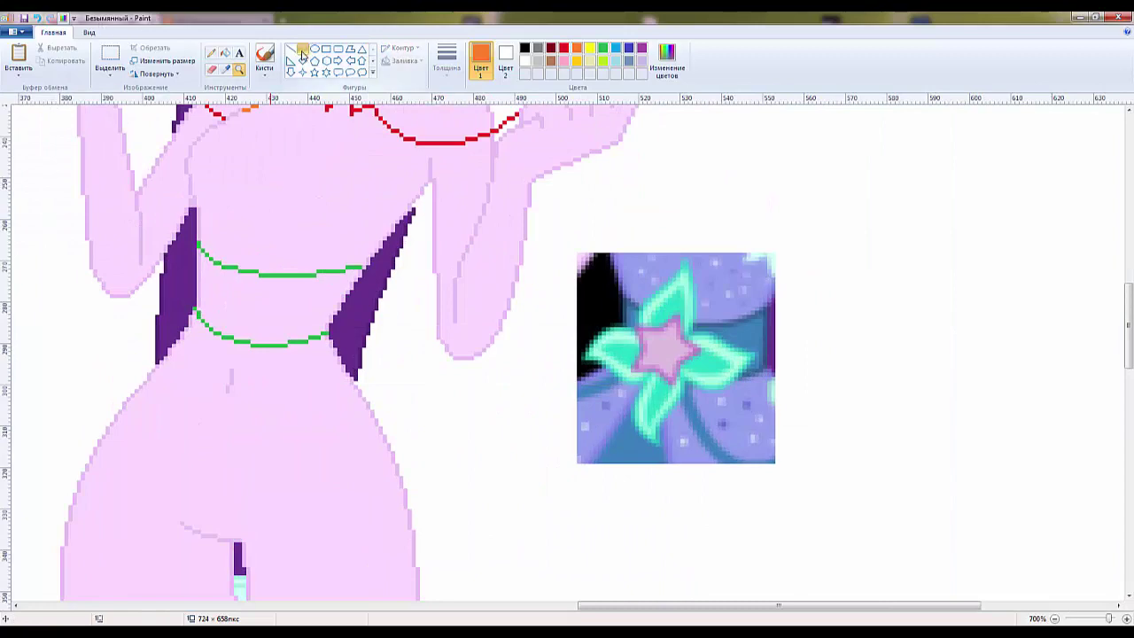
{"action": "left_click_drag", "start_coordinate": [562, 229], "coordinate": [822, 464]}
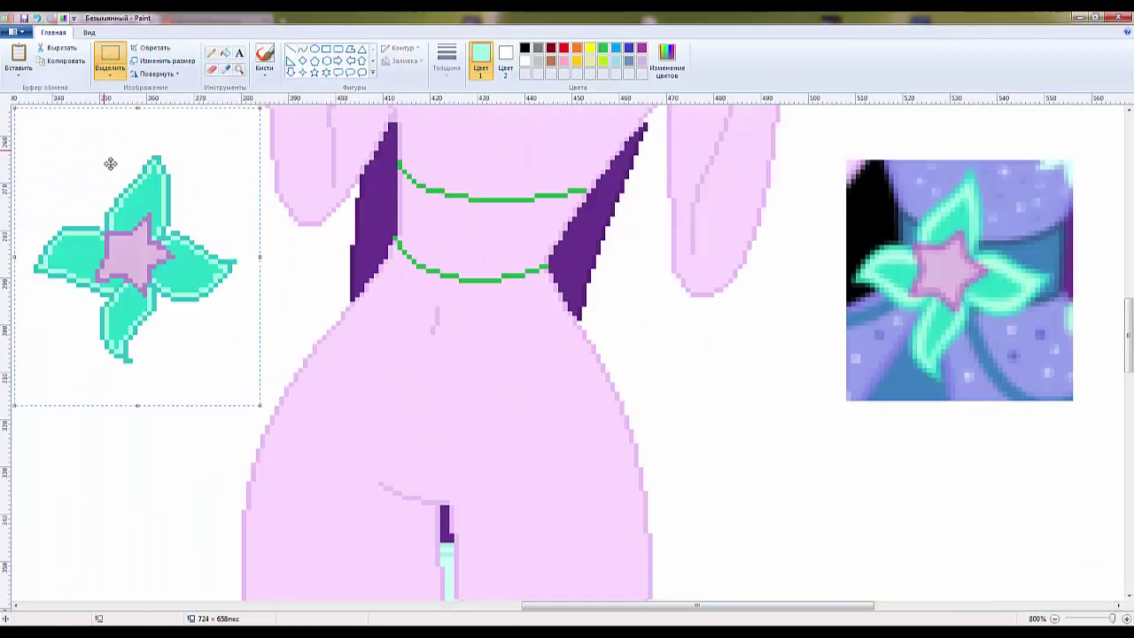
{"action": "left_click_drag", "start_coordinate": [109, 162], "coordinate": [425, 149]}
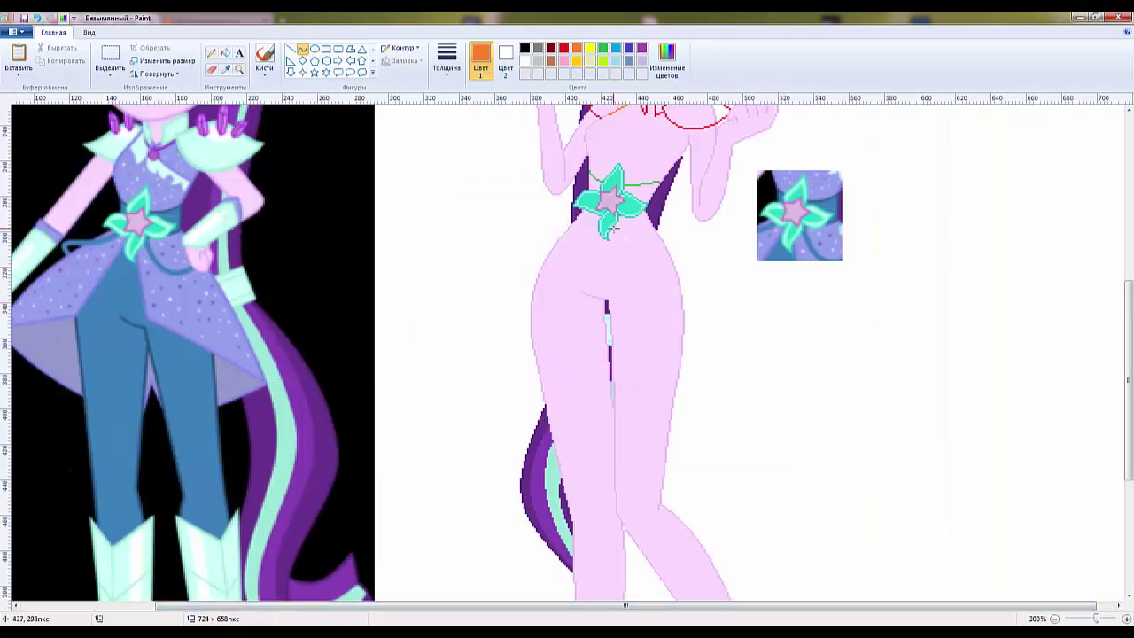
Outline the open skirt's front edges, flared sides and back hem in orange around the hips.
{"action": "left_click_drag", "start_coordinate": [628, 292], "coordinate": [731, 365]}
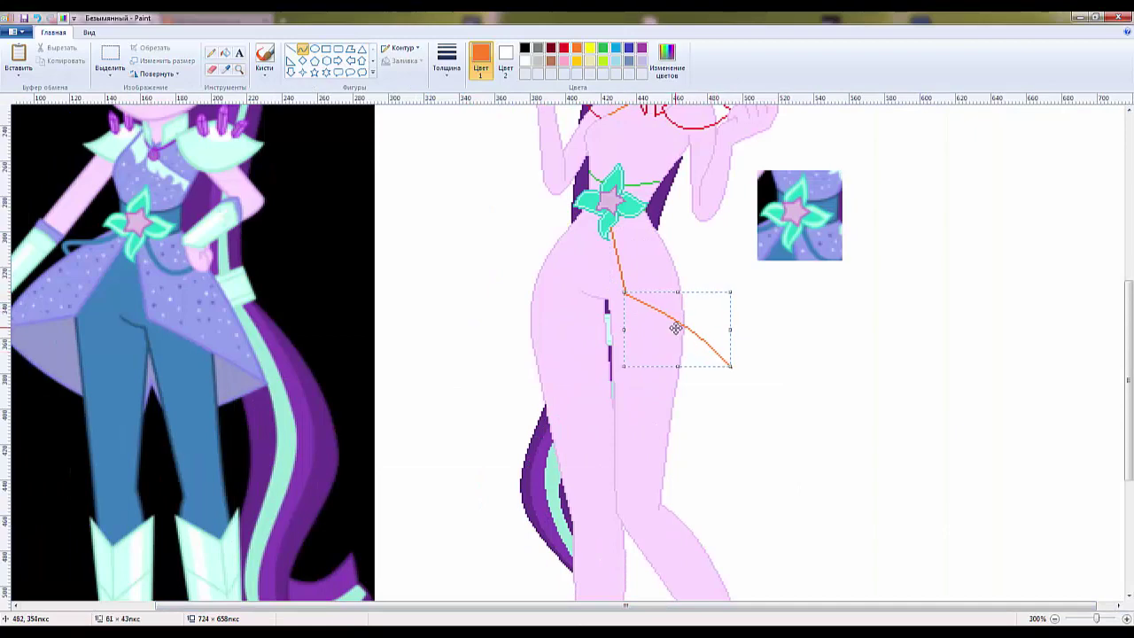
{"action": "left_click_drag", "start_coordinate": [676, 324], "coordinate": [684, 263]}
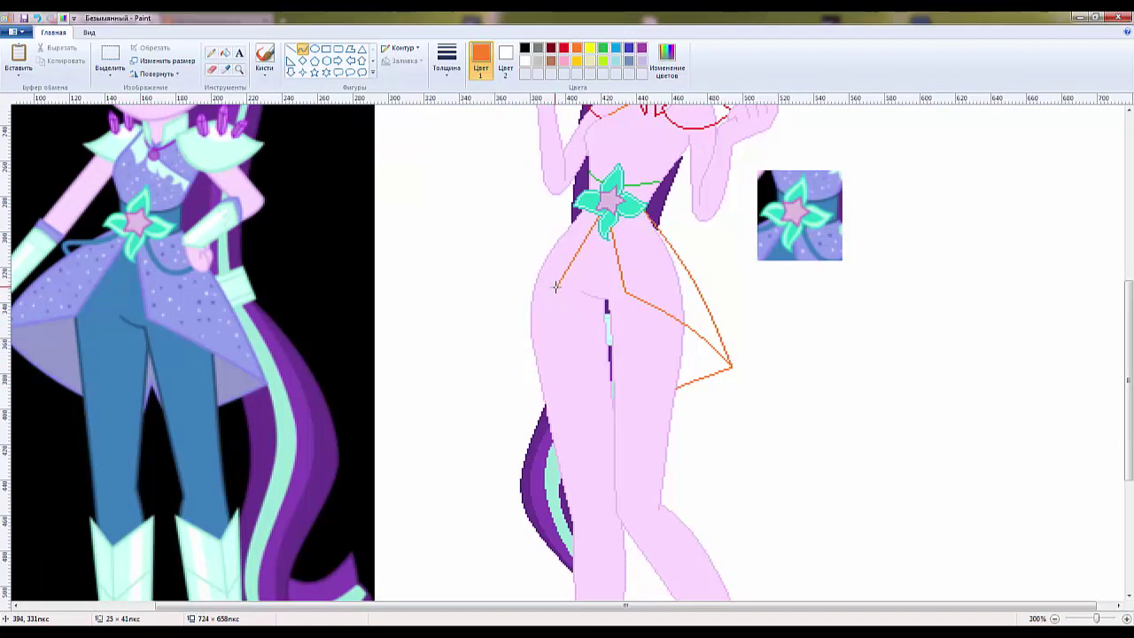
{"action": "left_click_drag", "start_coordinate": [556, 286], "coordinate": [580, 294]}
{"action": "scroll", "coordinate": [567, 354], "scroll_direction": "left", "scroll_amount": 2}
{"action": "scroll", "coordinate": [590, 157], "scroll_direction": "down", "scroll_amount": 3}
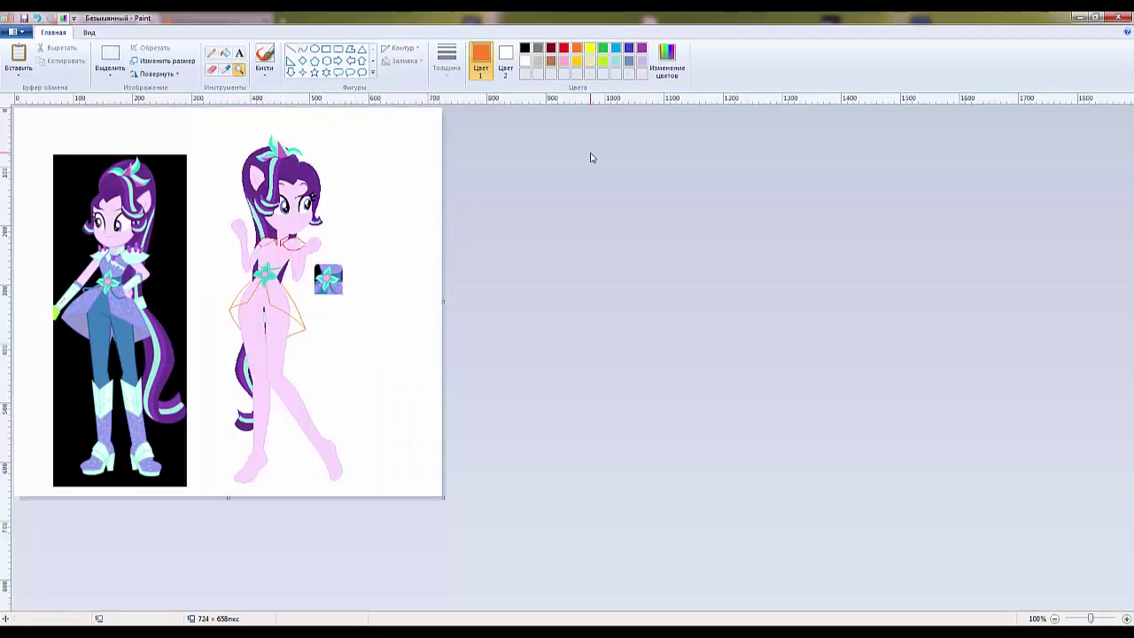
Draw a thick red ribbon curving out from each side of the waist flower and tidy the flower edges and ribbon ends.
{"action": "scroll", "coordinate": [590, 157], "scroll_direction": "up", "scroll_amount": 3}
{"action": "scroll", "coordinate": [420, 324], "scroll_direction": "up", "scroll_amount": 1}
{"action": "left_click", "coordinate": [420, 325]}
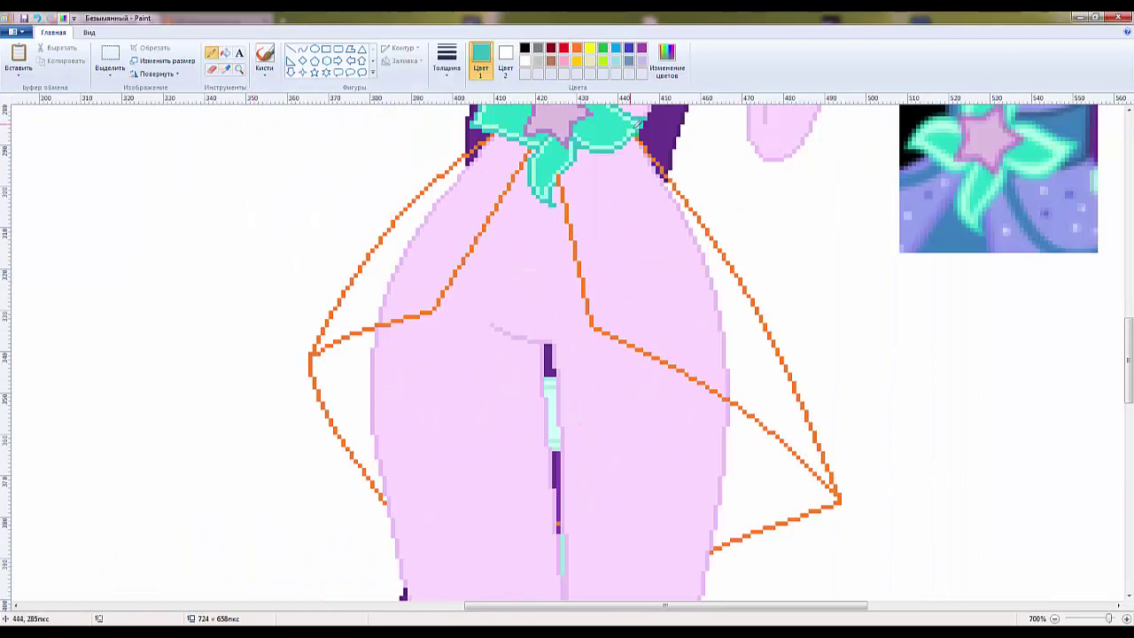
{"action": "scroll", "coordinate": [305, 271], "scroll_direction": "down", "scroll_amount": 3}
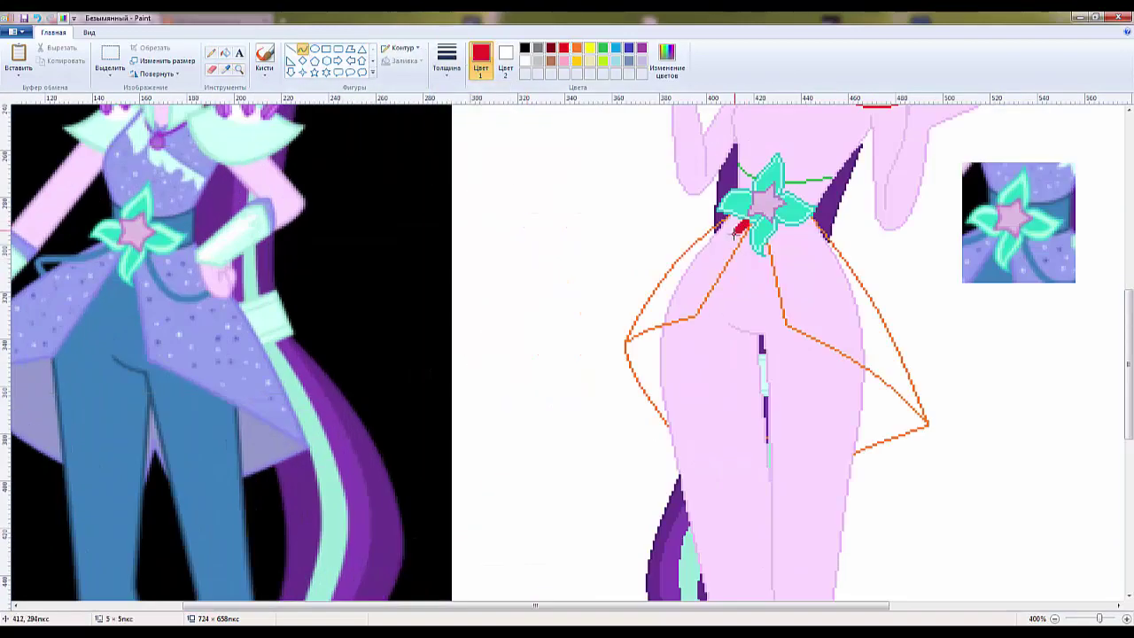
{"action": "mouse_move", "coordinate": [743, 228]}
{"action": "left_mouse_down"}
{"action": "mouse_move", "coordinate": [663, 243]}
{"action": "mouse_move", "coordinate": [861, 266]}
{"action": "left_mouse_up"}
{"action": "scroll", "coordinate": [753, 257], "scroll_direction": "up", "scroll_amount": 1}
{"action": "left_click", "coordinate": [225, 69]}
{"action": "left_click", "coordinate": [753, 213]}
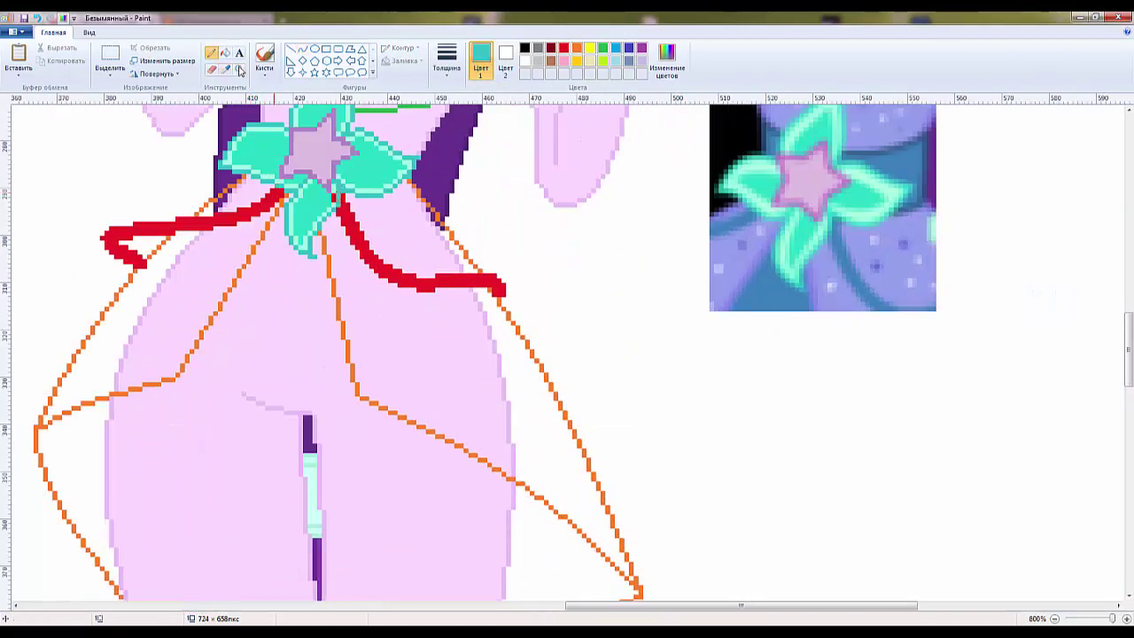
{"action": "left_click", "coordinate": [499, 288]}
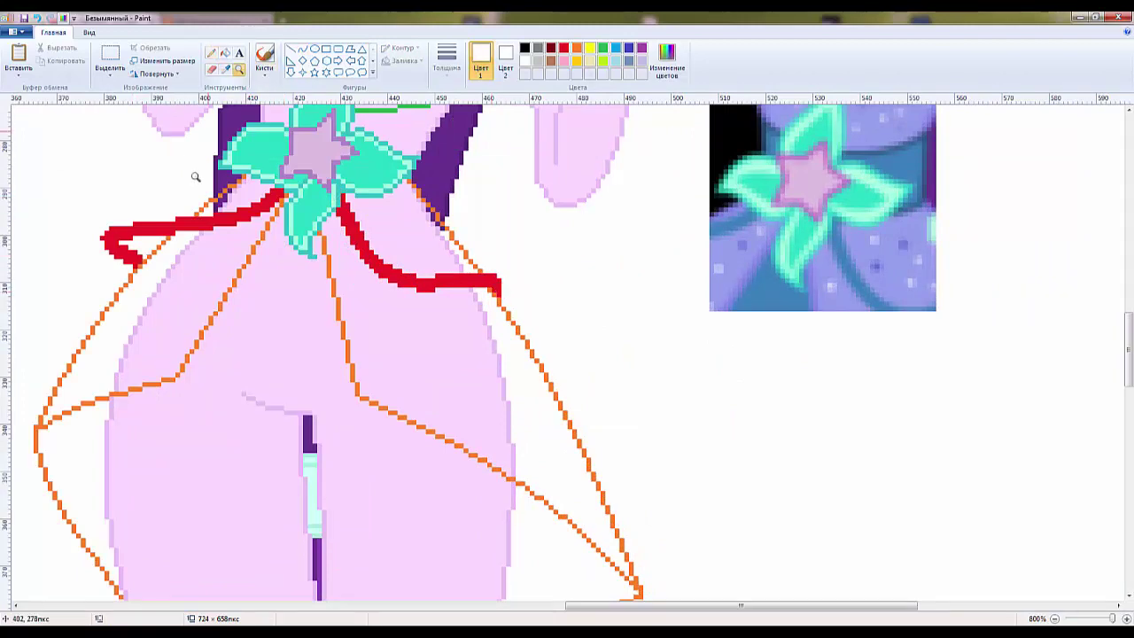
Delete the flower reference patch beside the figure.
{"action": "right_click", "coordinate": [195, 177]}
{"action": "right_click", "coordinate": [626, 469]}
{"action": "left_click", "coordinate": [554, 309]}
{"action": "left_click", "coordinate": [110, 58]}
{"action": "left_click_drag", "start_coordinate": [729, 253], "coordinate": [835, 367]}
{"action": "key", "text": "Delete"}
Copy the chest and collar area of the reference picture and paste it beside the figure's torso.
{"action": "left_click_drag", "start_coordinate": [103, 222], "coordinate": [204, 305]}
{"action": "right_click", "coordinate": [177, 266]}
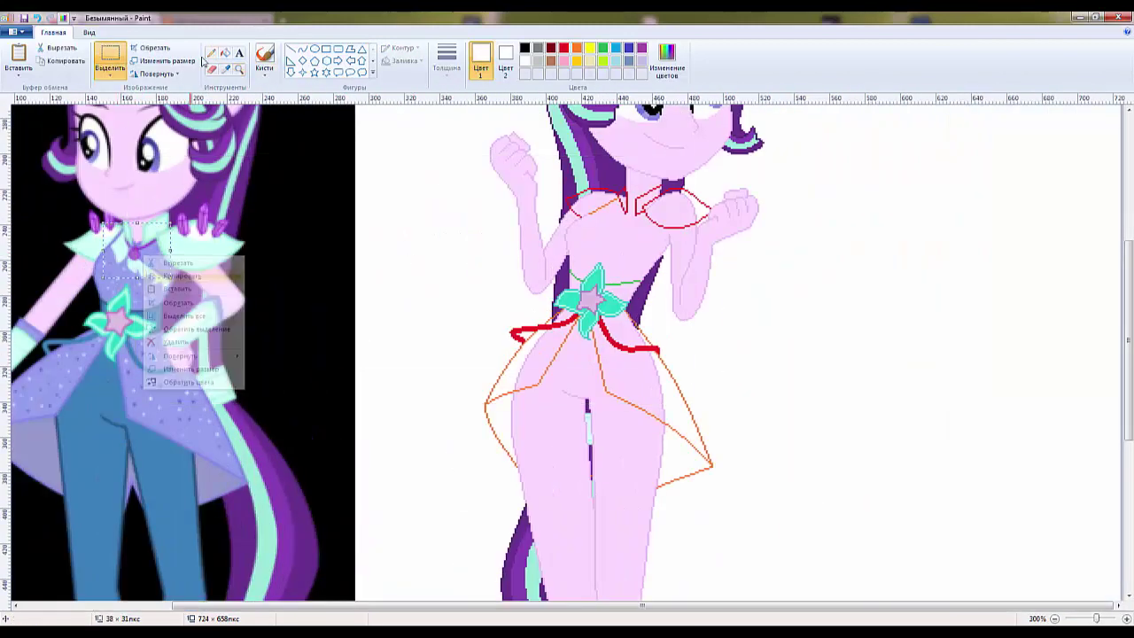
{"action": "scroll", "coordinate": [532, 265], "scroll_direction": "up", "scroll_amount": 1}
{"action": "key", "text": "ctrl+v"}
{"action": "left_click_drag", "start_coordinate": [82, 162], "coordinate": [818, 354]}
Draw the necklace with its round pendant in indigo below the collar.
{"action": "left_click", "coordinate": [629, 47]}
{"action": "mouse_move", "coordinate": [470, 252]}
{"action": "left_mouse_down"}
{"action": "mouse_move", "coordinate": [519, 257]}
{"action": "mouse_move", "coordinate": [492, 282]}
{"action": "left_mouse_up"}
{"action": "scroll", "coordinate": [493, 282], "scroll_direction": "up", "scroll_amount": 1}
Recolour the thick red ribbons blue and the red collar and shoulder pad outlines mint.
{"action": "scroll", "coordinate": [501, 198], "scroll_direction": "down", "scroll_amount": 6}
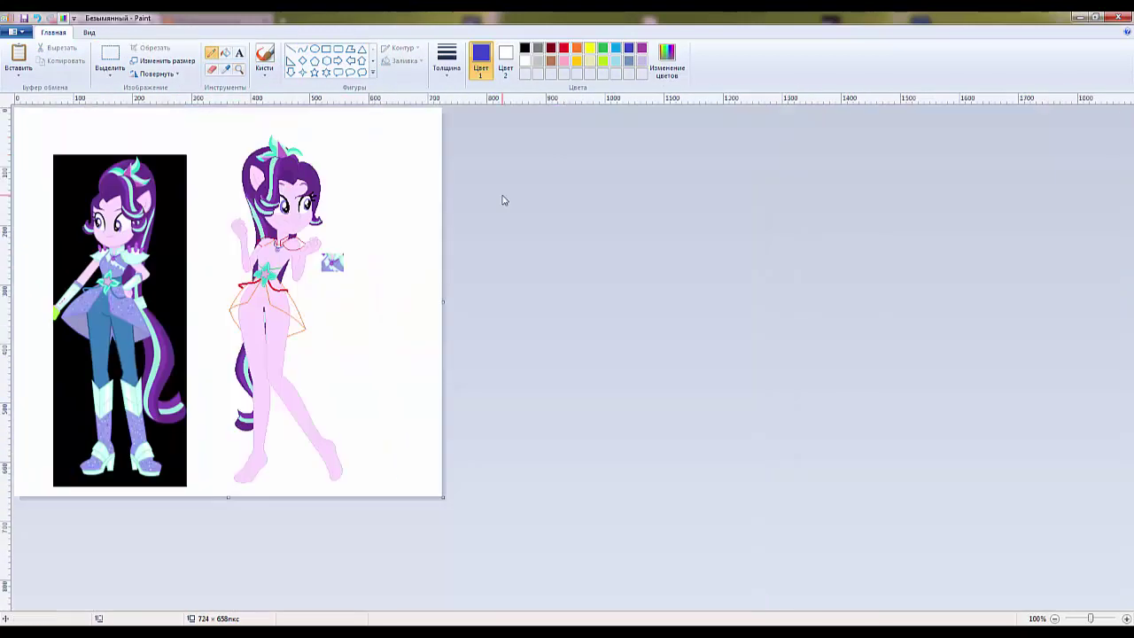
{"action": "scroll", "coordinate": [352, 261], "scroll_direction": "up", "scroll_amount": 2}
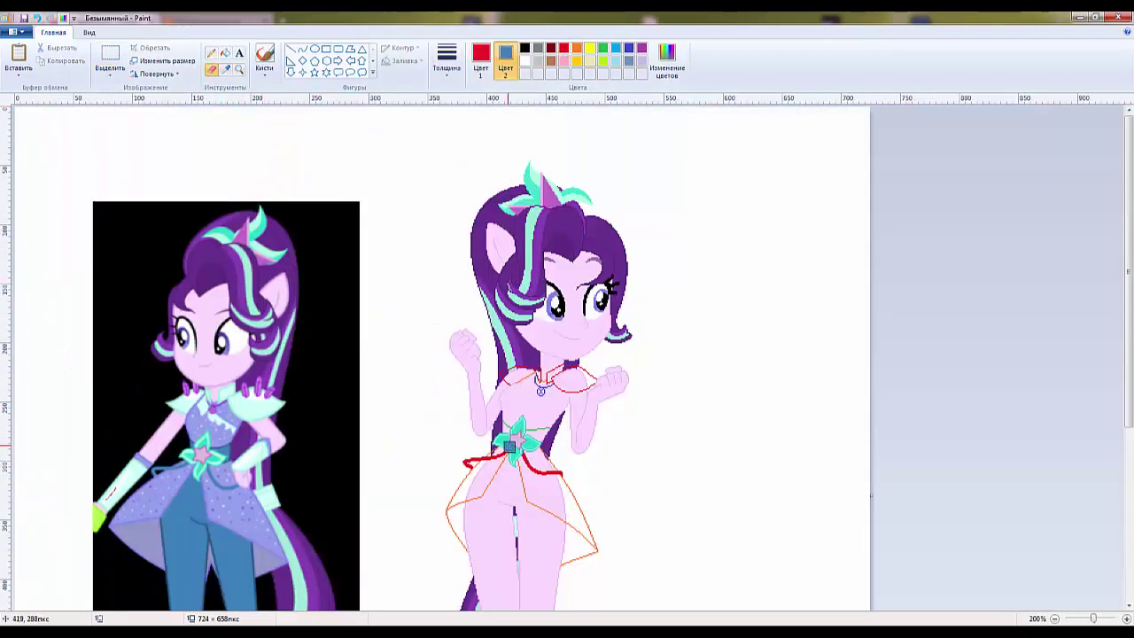
{"action": "key", "text": "ctrl+z"}
{"action": "scroll", "coordinate": [188, 265], "scroll_direction": "up", "scroll_amount": 1}
Recolour the orange skirt and neckline outlines violet and the green waist line dark blue.
{"action": "left_click", "coordinate": [576, 46]}
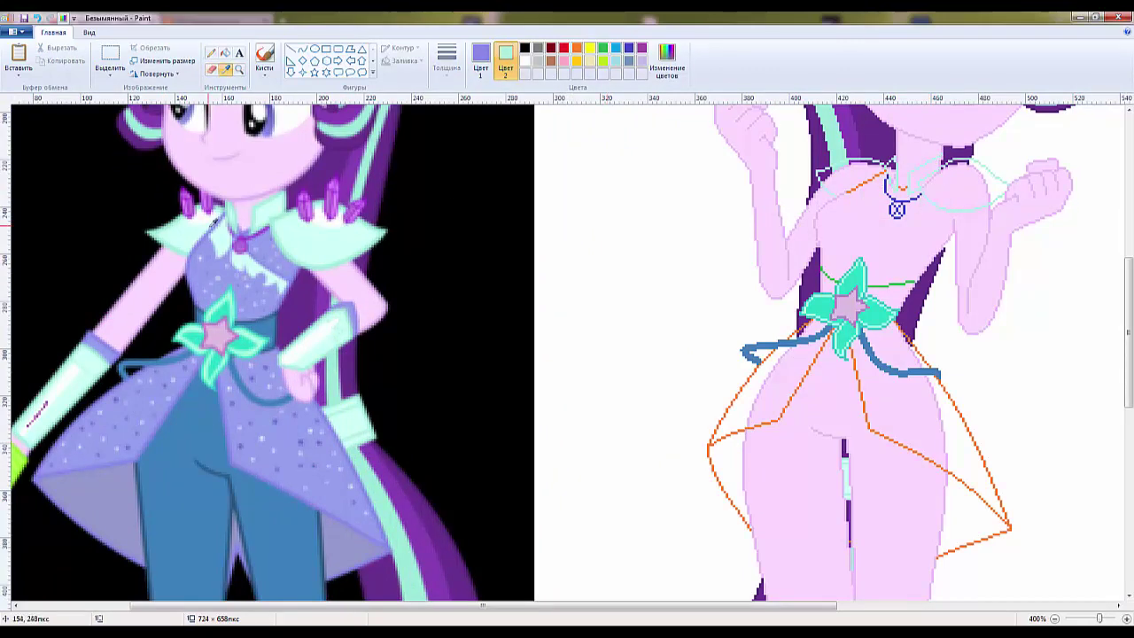
{"action": "right_click", "coordinate": [207, 258]}
{"action": "left_click_drag", "start_coordinate": [903, 334], "coordinate": [700, 498]}
{"action": "left_click", "coordinate": [238, 68]}
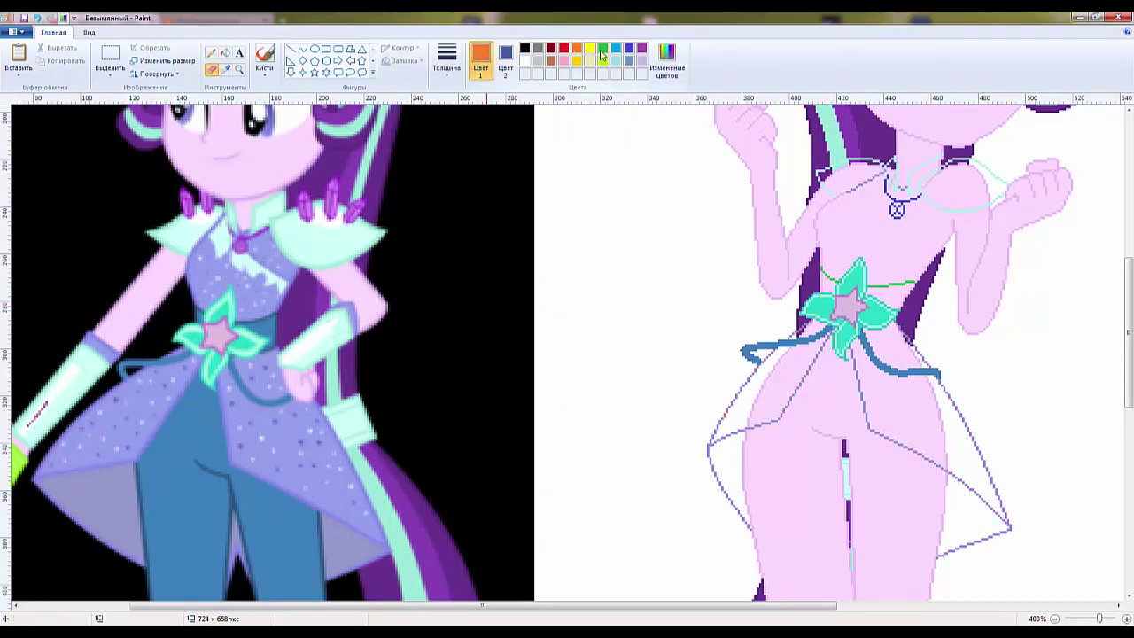
{"action": "left_click", "coordinate": [369, 156]}
{"action": "scroll", "coordinate": [310, 184], "scroll_direction": "down", "scroll_amount": 2}
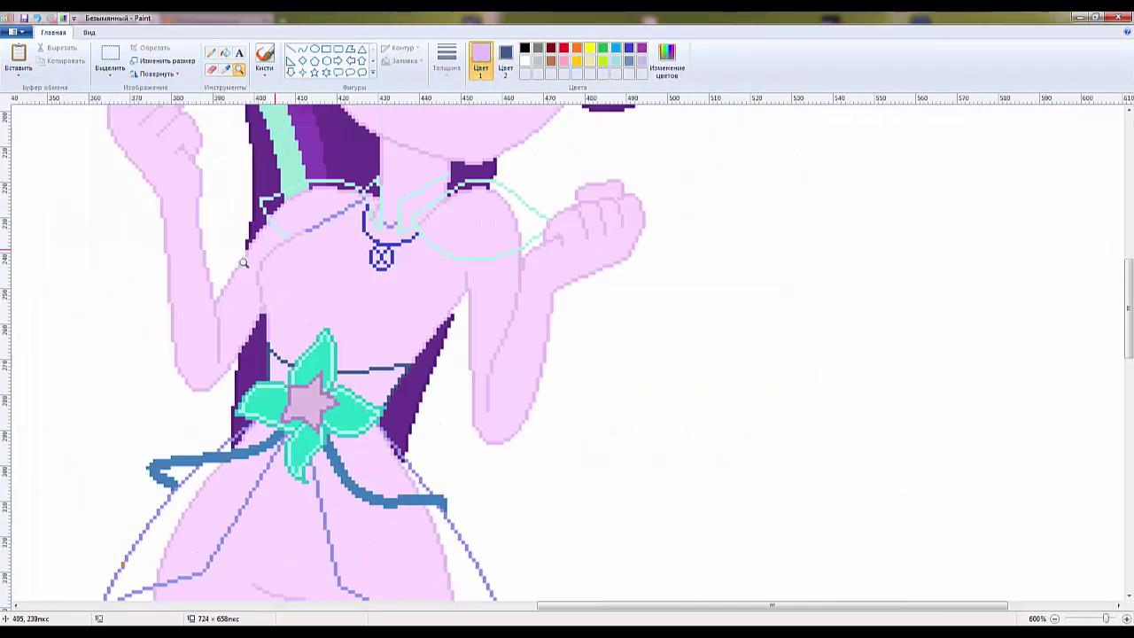
Outline both sides of the bodice in violet from the shoulder and underarm down to the waist.
{"action": "scroll", "coordinate": [505, 248], "scroll_direction": "up", "scroll_amount": 2}
{"action": "left_click", "coordinate": [303, 48]}
{"action": "scroll", "coordinate": [372, 266], "scroll_direction": "up", "scroll_amount": 2}
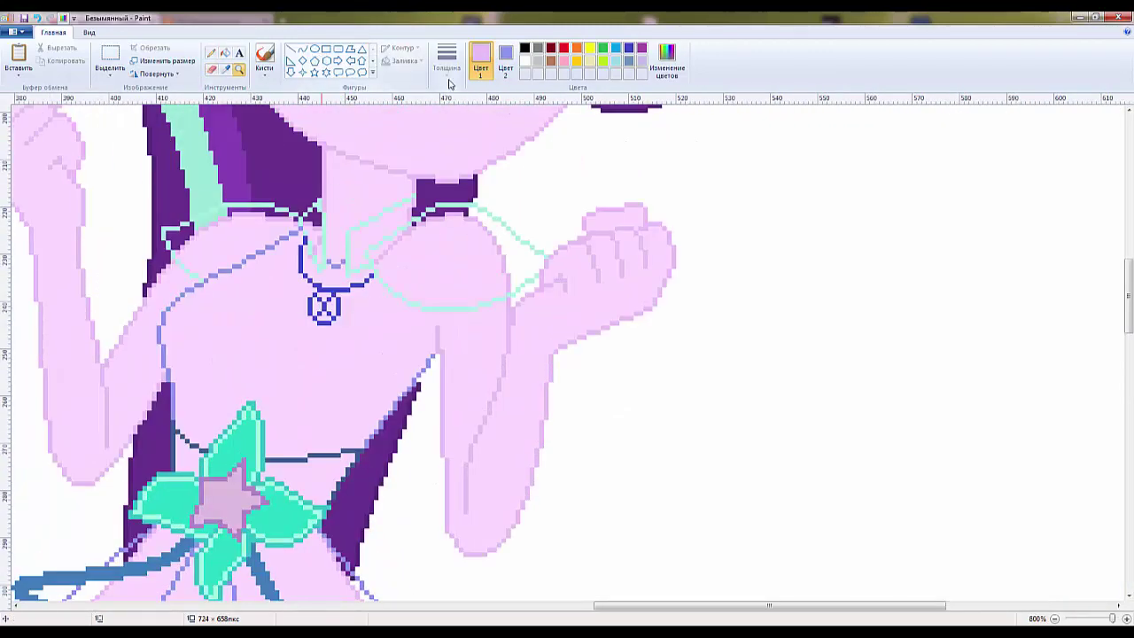
Blank out the shoulder and arm lines inside the larger shoulder pad with white.
{"action": "left_click", "coordinate": [616, 60]}
{"action": "left_click", "coordinate": [211, 52]}
{"action": "left_click_drag", "start_coordinate": [380, 274], "coordinate": [522, 302]}
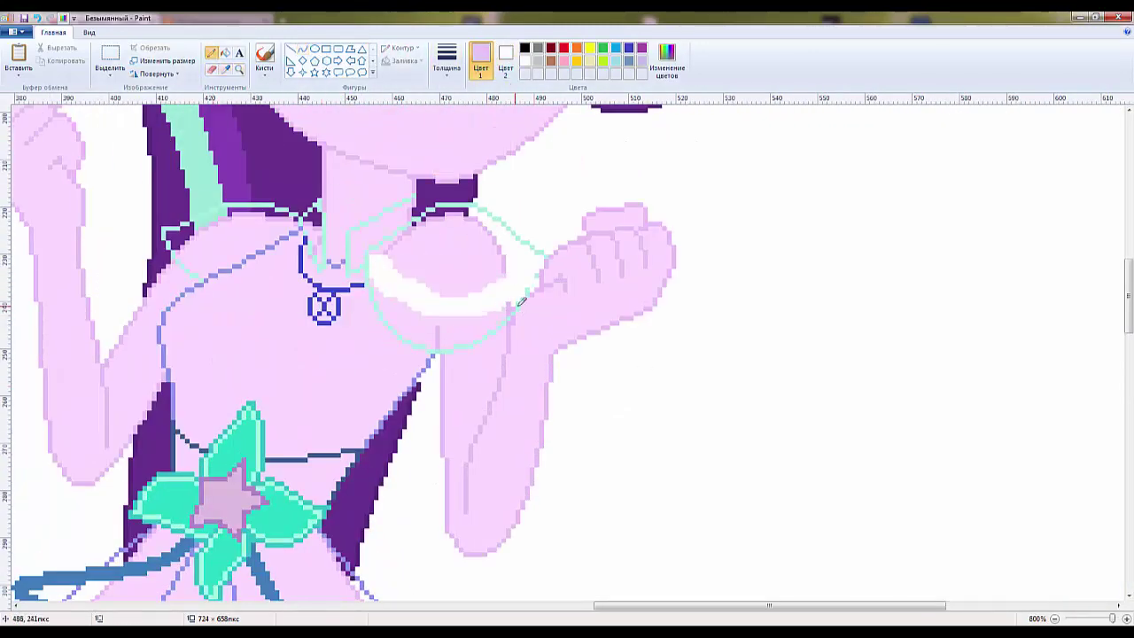
{"action": "left_click", "coordinate": [212, 68]}
{"action": "left_click", "coordinate": [225, 53]}
{"action": "left_click", "coordinate": [443, 270]}
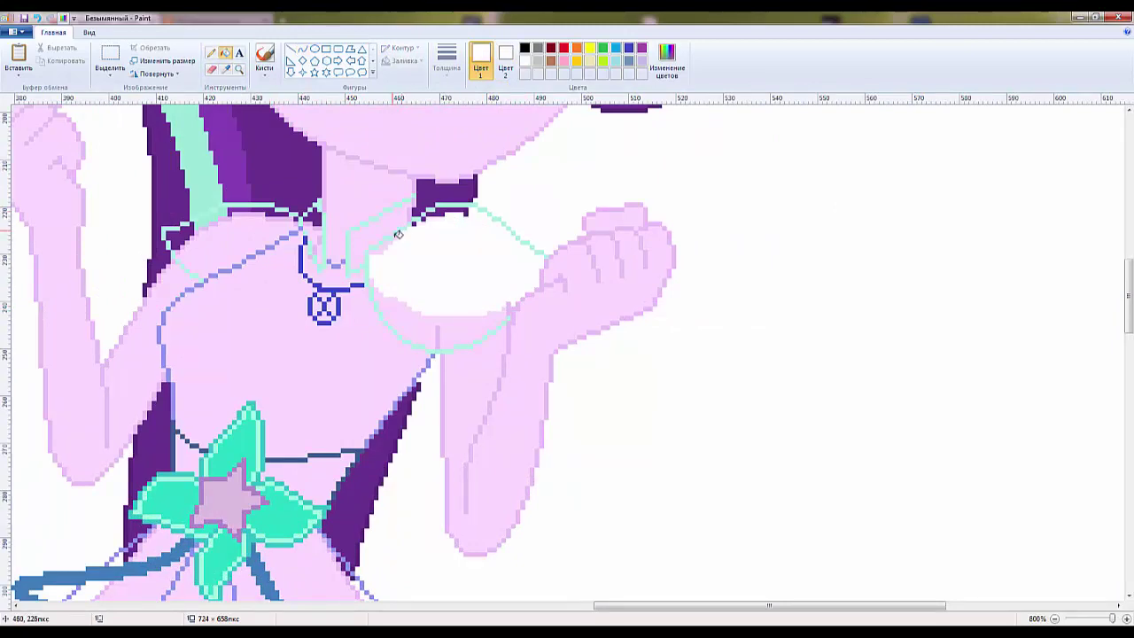
Fill both shoulder pads and the pointed collar with pale mint.
{"action": "scroll", "coordinate": [283, 156], "scroll_direction": "down", "scroll_amount": 2}
{"action": "left_click", "coordinate": [700, 221]}
{"action": "scroll", "coordinate": [329, 113], "scroll_direction": "down", "scroll_amount": 2}
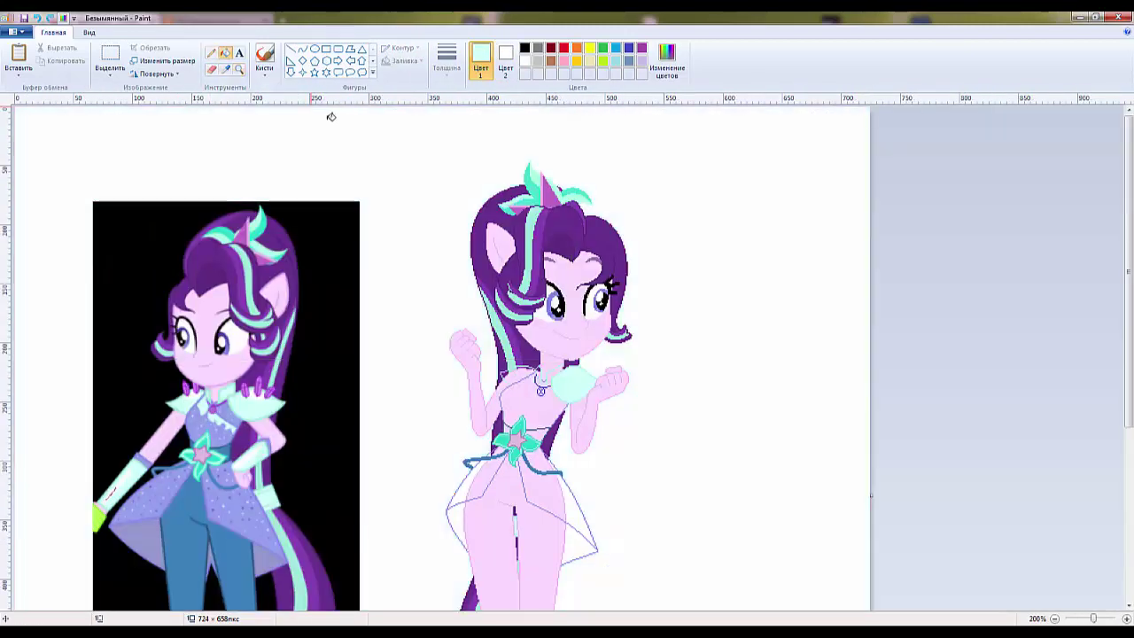
{"action": "scroll", "coordinate": [593, 249], "scroll_direction": "up", "scroll_amount": 5}
{"action": "left_click", "coordinate": [589, 196]}
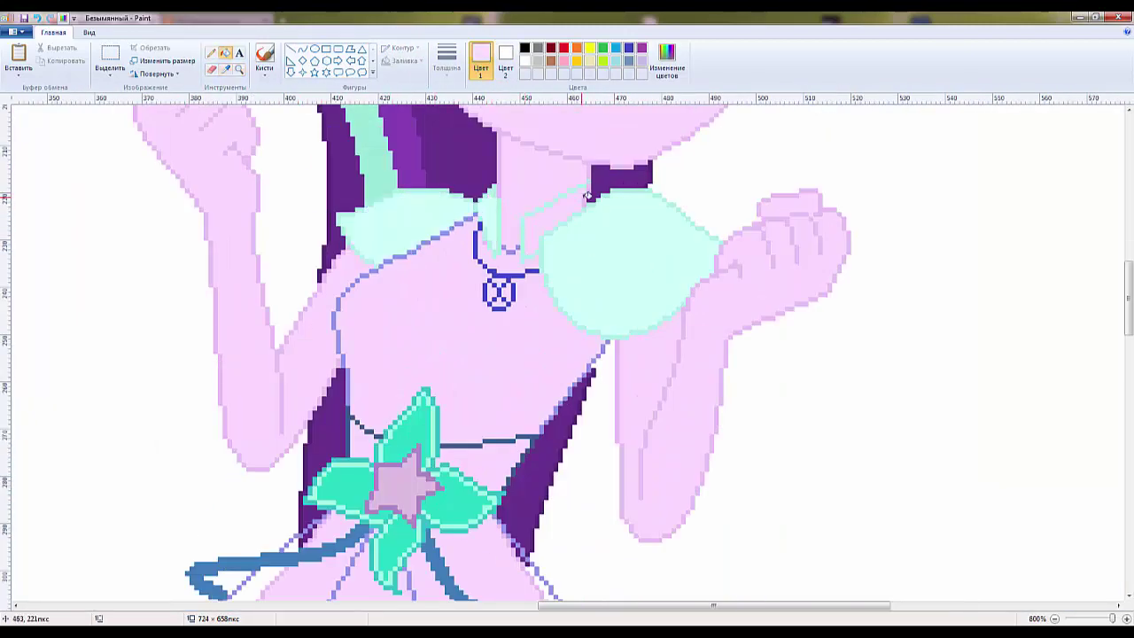
{"action": "scroll", "coordinate": [435, 206], "scroll_direction": "down", "scroll_amount": 5}
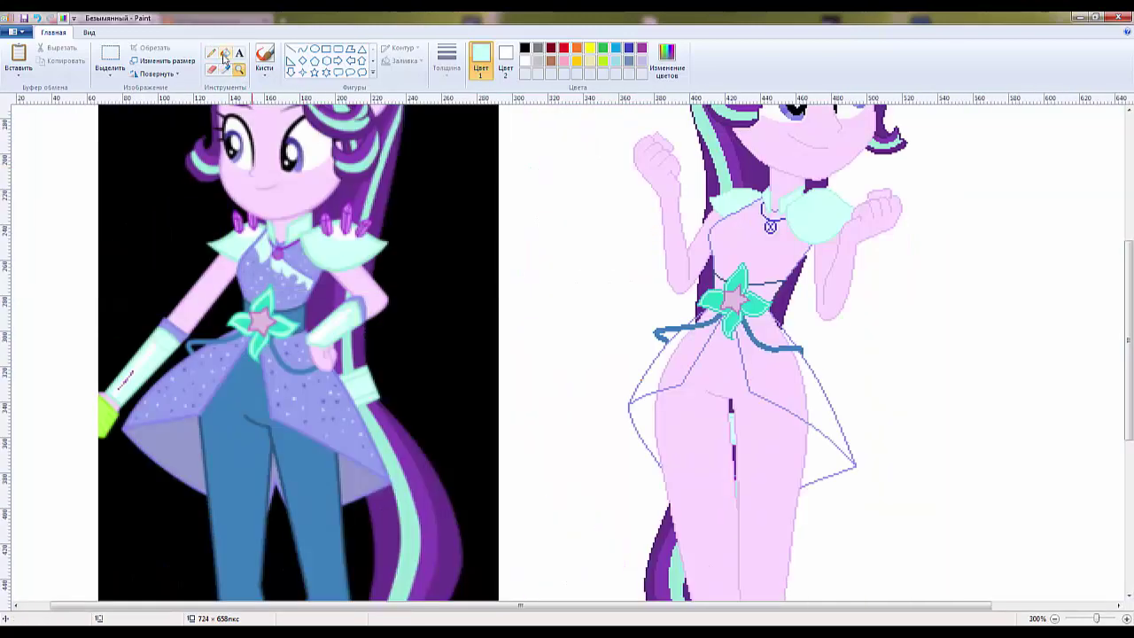
Fill the bodice with the violet sampled from the reference dress.
{"action": "left_click", "coordinate": [304, 354]}
{"action": "left_click", "coordinate": [760, 241]}
{"action": "left_click", "coordinate": [771, 372]}
{"action": "left_click", "coordinate": [689, 355]}
{"action": "left_click", "coordinate": [767, 327]}
{"action": "scroll", "coordinate": [672, 302], "scroll_direction": "up", "scroll_amount": 5}
{"action": "key", "text": "ctrl+z"}
{"action": "key", "text": "ctrl+z"}
{"action": "key", "text": "ctrl+z"}
{"action": "key", "text": "ctrl+z"}
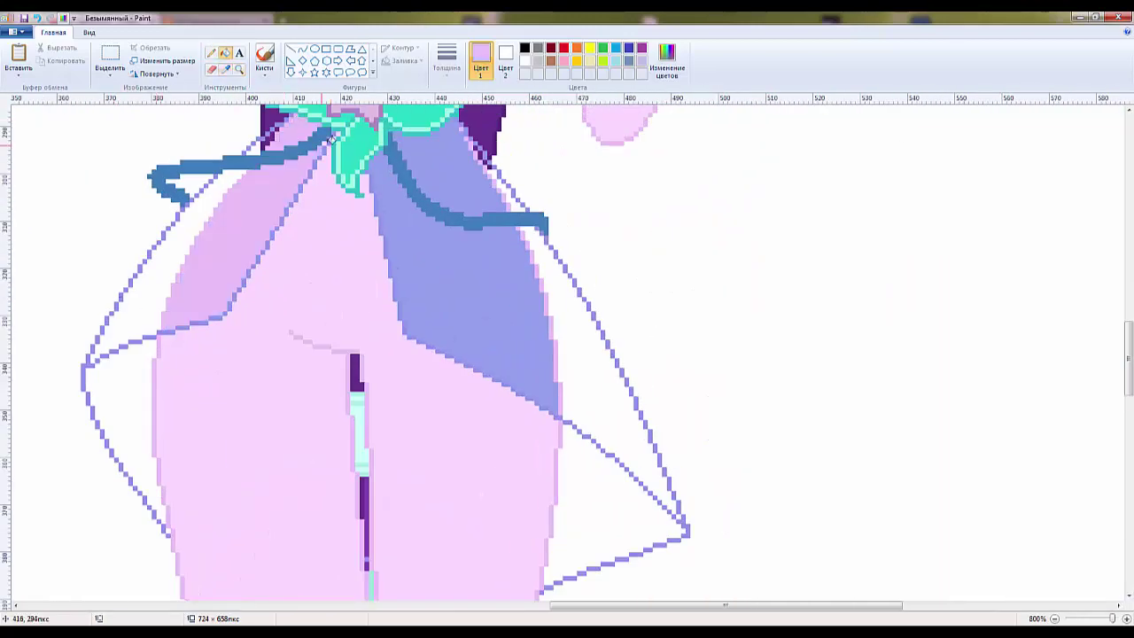
Fill both outer skirt panels with violet, covering the hip lines inside them.
{"action": "scroll", "coordinate": [985, 241], "scroll_direction": "down", "scroll_amount": 3}
{"action": "left_click", "coordinate": [225, 68]}
{"action": "left_click", "coordinate": [771, 150]}
{"action": "left_click", "coordinate": [699, 257]}
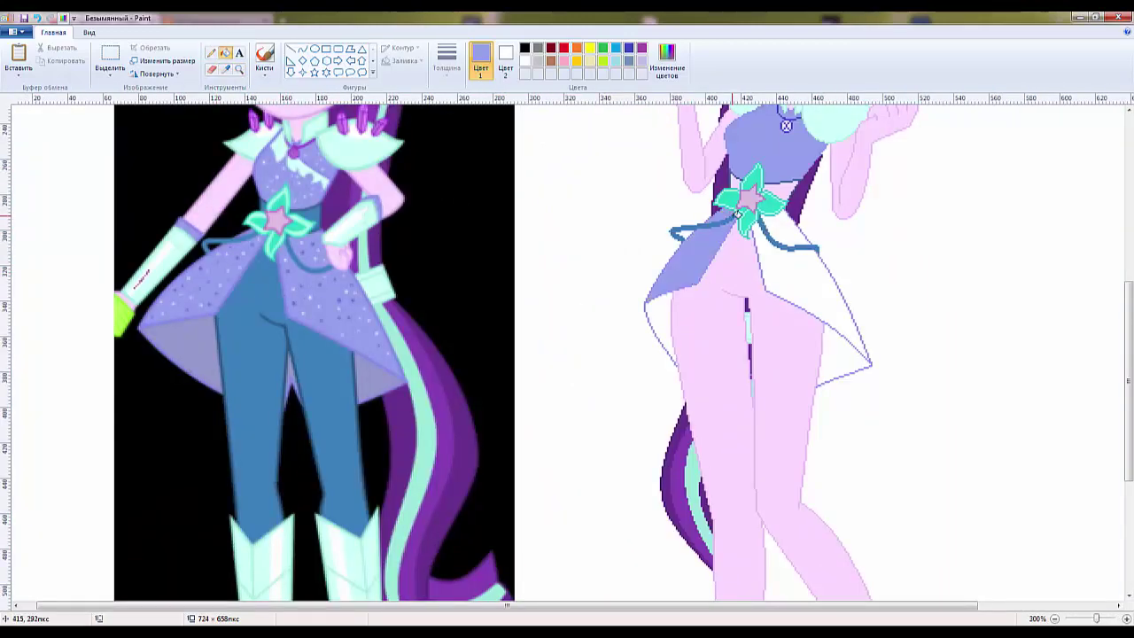
{"action": "left_click", "coordinate": [797, 284]}
Fill the skirt lining on both sides and between the legs with greyish violet.
{"action": "left_click", "coordinate": [846, 359]}
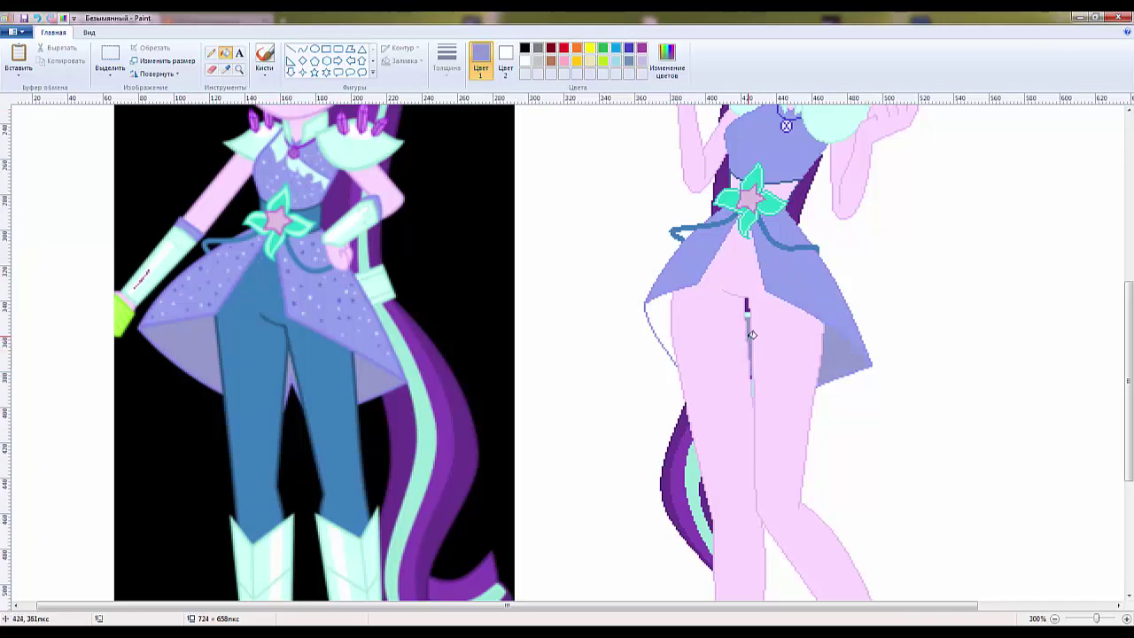
{"action": "left_click", "coordinate": [659, 333]}
{"action": "scroll", "coordinate": [660, 332], "scroll_direction": "down", "scroll_amount": 2}
{"action": "scroll", "coordinate": [304, 286], "scroll_direction": "up", "scroll_amount": 2}
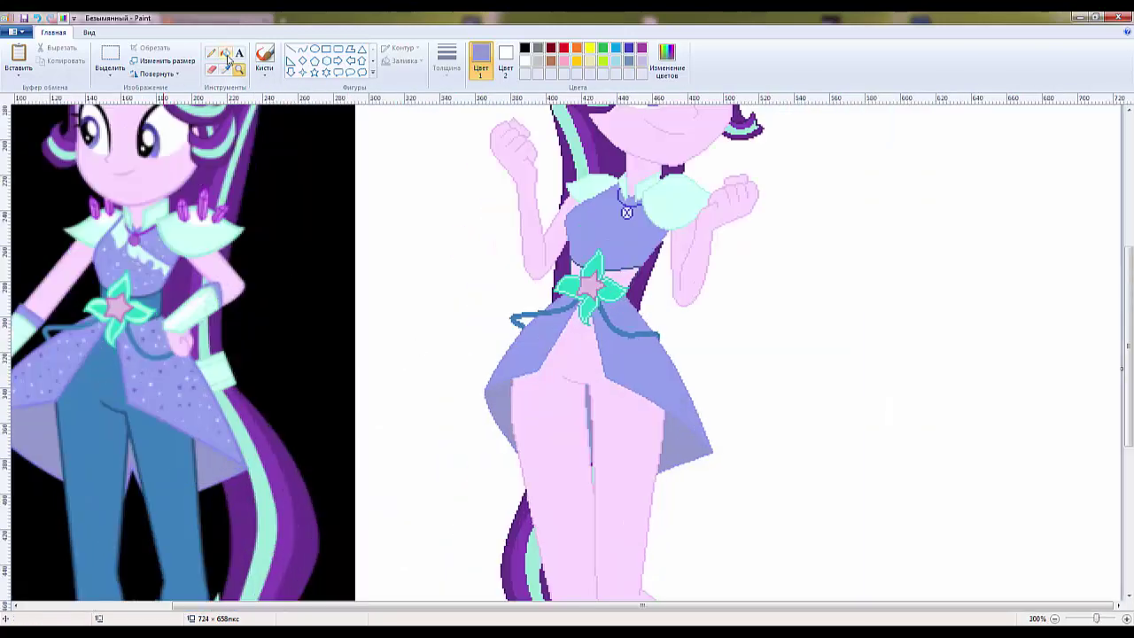
Fill the waistband with blue and recolour the necklace and pendant purple.
{"action": "left_click", "coordinate": [225, 68]}
{"action": "left_click", "coordinate": [301, 496]}
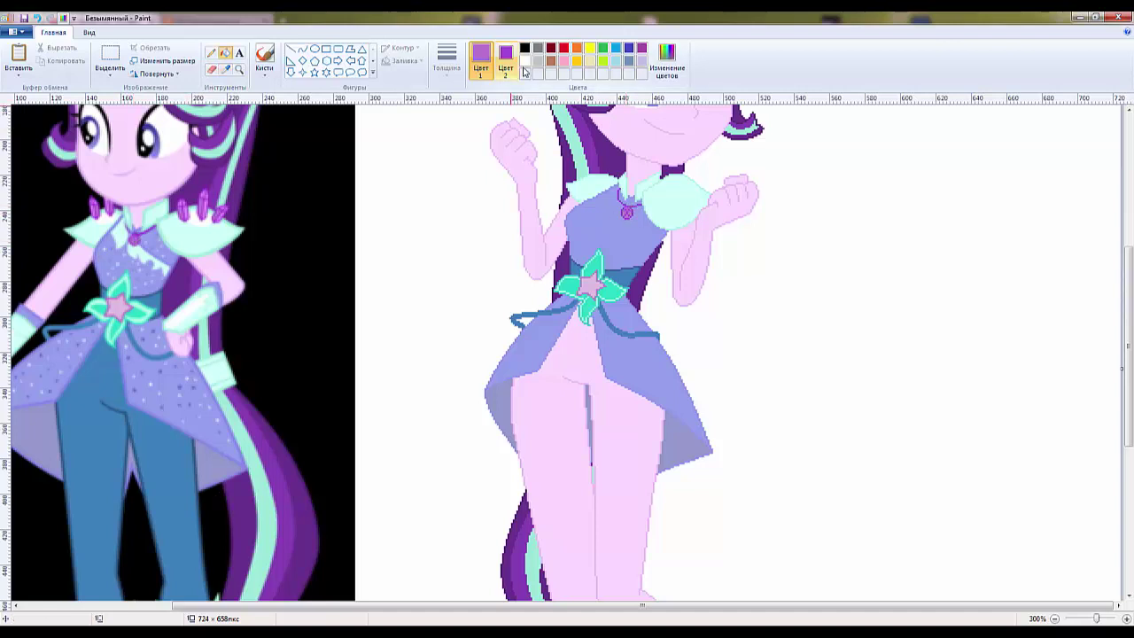
Outline the pointed boot cuffs with their chevron bands in red on both lower legs.
{"action": "scroll", "coordinate": [359, 457], "scroll_direction": "down", "scroll_amount": 5}
{"action": "left_click", "coordinate": [291, 49]}
{"action": "left_click", "coordinate": [563, 48]}
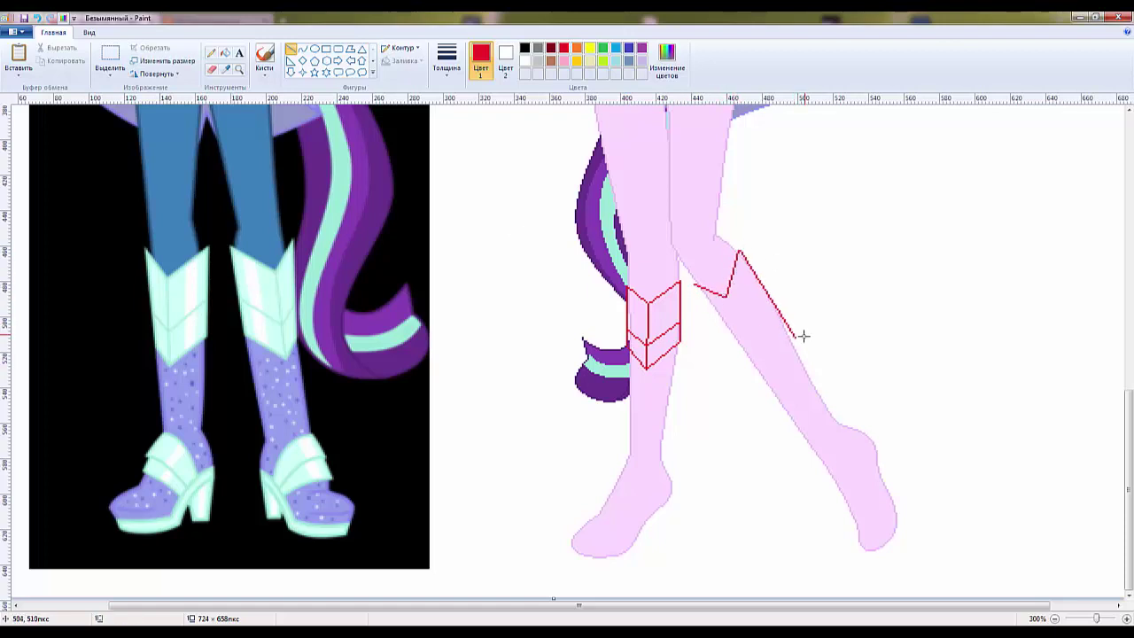
{"action": "key", "text": "ctrl+z"}
{"action": "left_click_drag", "start_coordinate": [695, 285], "coordinate": [775, 345]}
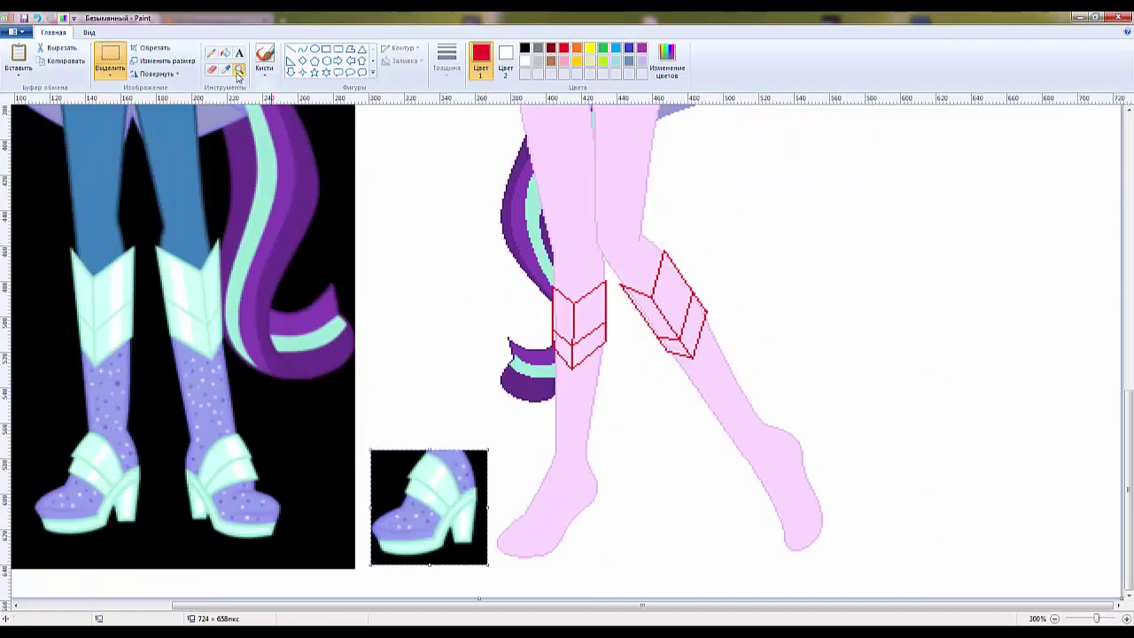
Outline the platform sole and its arched upper edge in red around the straight leg's foot.
{"action": "scroll", "coordinate": [548, 567], "scroll_direction": "up", "scroll_amount": 4}
{"action": "left_click_drag", "start_coordinate": [660, 349], "coordinate": [577, 499]}
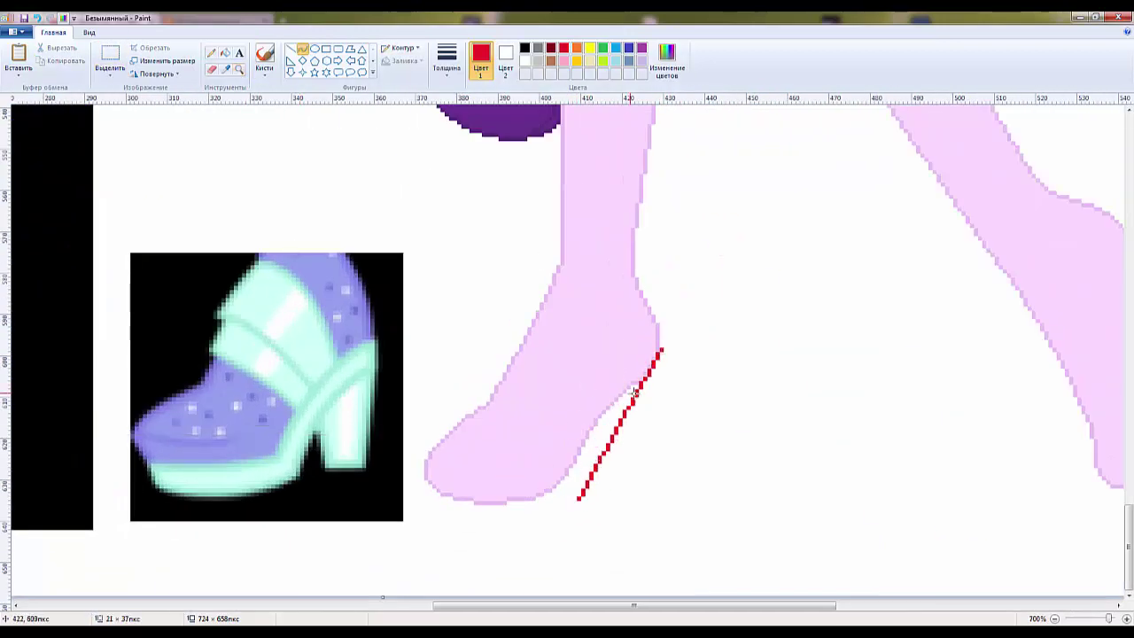
{"action": "left_click_drag", "start_coordinate": [635, 391], "coordinate": [608, 425]}
{"action": "mouse_move", "coordinate": [579, 500]}
{"action": "left_mouse_down"}
{"action": "mouse_move", "coordinate": [425, 509]}
{"action": "mouse_move", "coordinate": [458, 499]}
{"action": "left_mouse_up"}
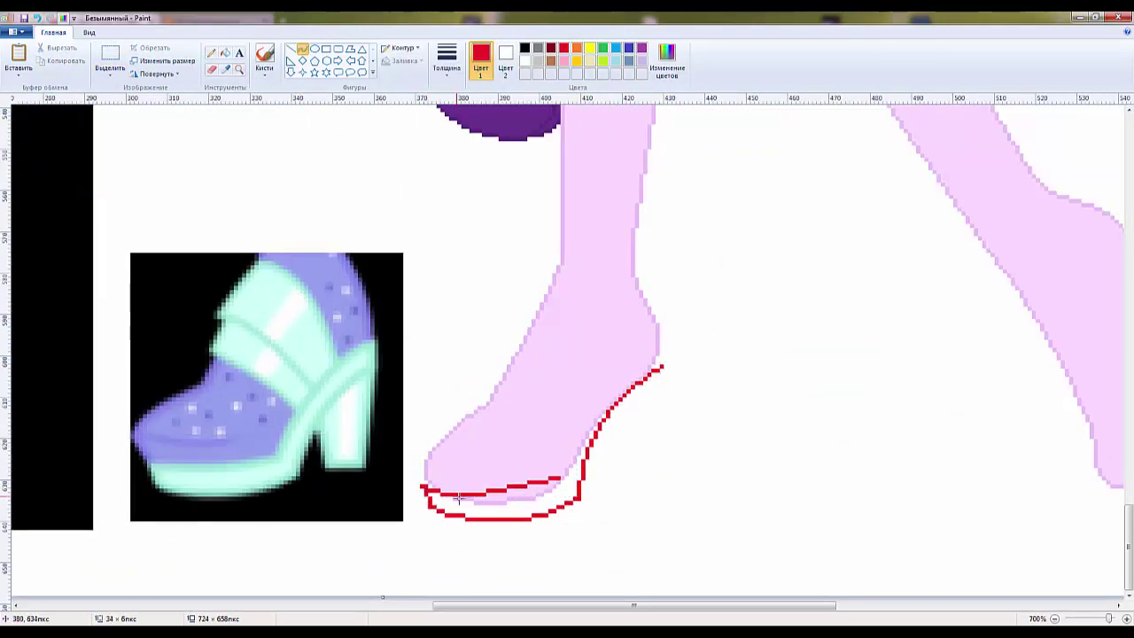
{"action": "left_click_drag", "start_coordinate": [560, 479], "coordinate": [671, 358]}
{"action": "left_click_drag", "start_coordinate": [643, 479], "coordinate": [611, 389]}
Outline the shoe's two overlapping instep straps in red.
{"action": "left_click_drag", "start_coordinate": [608, 377], "coordinate": [506, 324]}
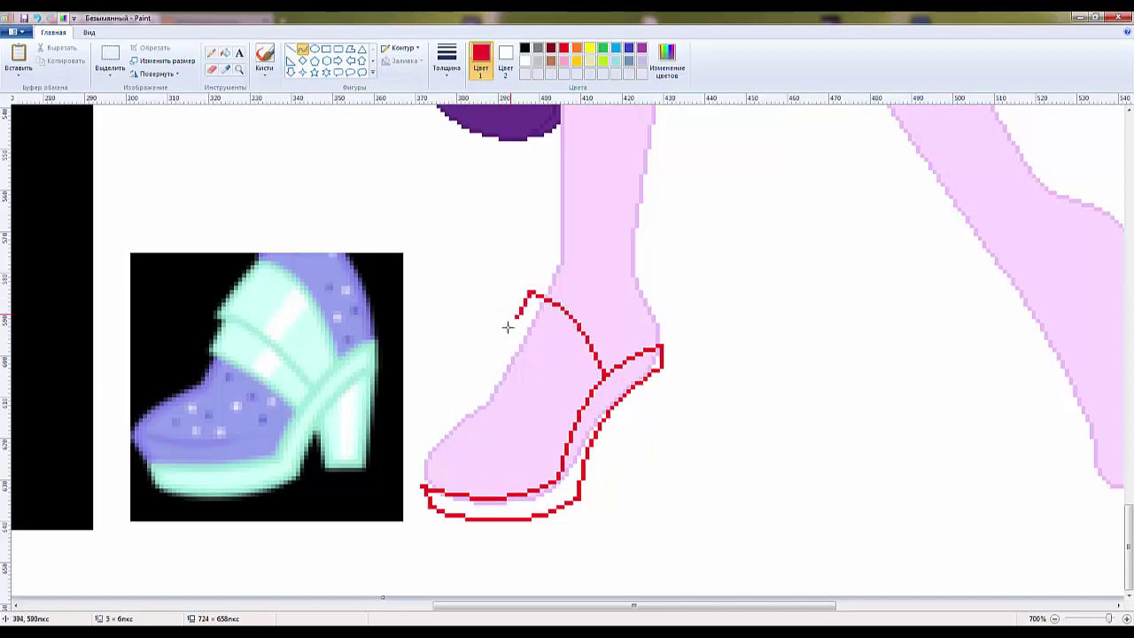
{"action": "left_click_drag", "start_coordinate": [660, 350], "coordinate": [585, 403]}
{"action": "scroll", "coordinate": [567, 354], "scroll_direction": "left", "scroll_amount": 2}
Draw the shoe's block heel in orange beneath the back of the sole.
{"action": "left_click", "coordinate": [577, 48]}
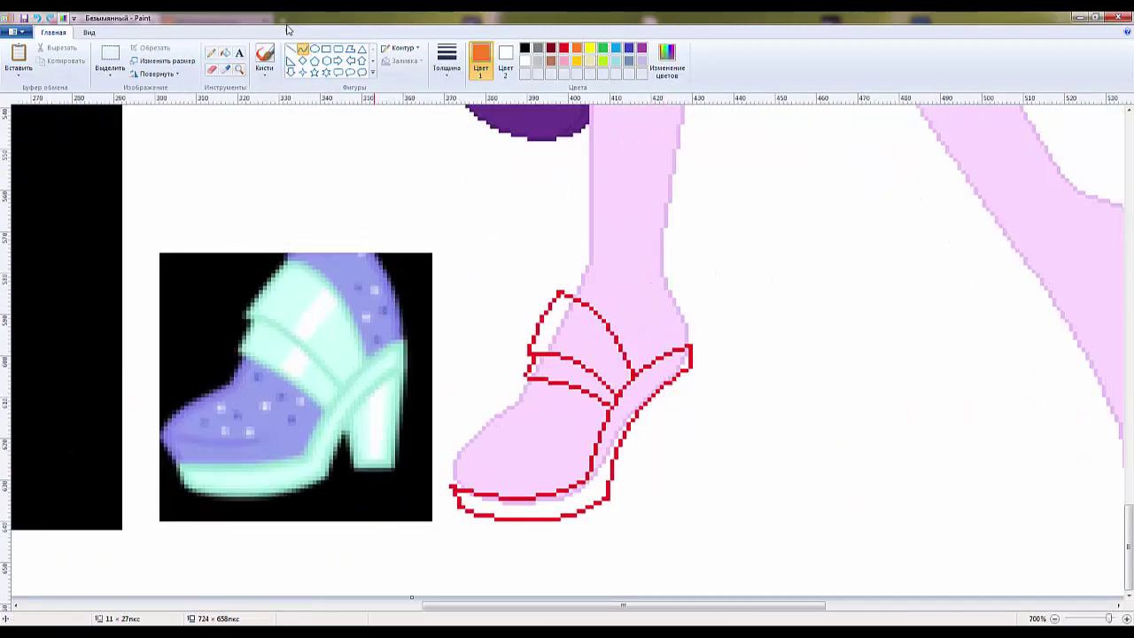
{"action": "left_click", "coordinate": [290, 49]}
{"action": "left_click_drag", "start_coordinate": [682, 373], "coordinate": [673, 484]}
{"action": "left_click_drag", "start_coordinate": [671, 485], "coordinate": [652, 487]}
Outline the rounded toe of the shoe with green curves.
{"action": "left_click", "coordinate": [602, 47]}
{"action": "left_click", "coordinate": [303, 49]}
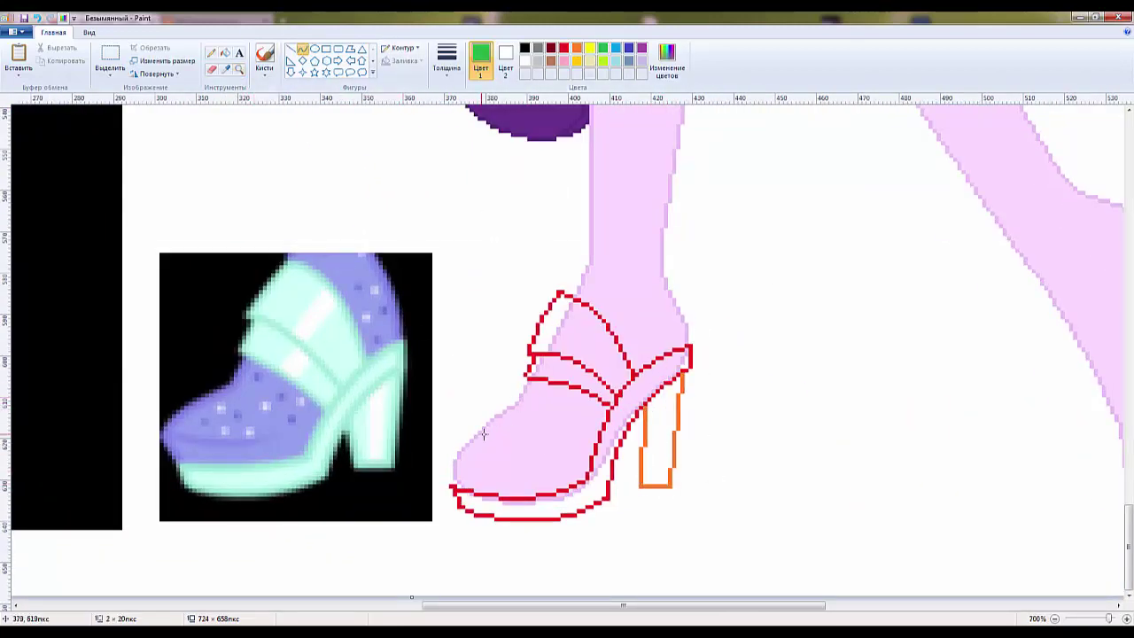
{"action": "mouse_move", "coordinate": [512, 408]}
{"action": "left_mouse_down"}
{"action": "mouse_move", "coordinate": [452, 465]}
{"action": "mouse_move", "coordinate": [535, 469]}
{"action": "left_mouse_up"}
Move the copied shoe reference from beside the straight leg to beside the bent leg's foot.
{"action": "left_click", "coordinate": [238, 69]}
{"action": "right_click", "coordinate": [577, 557]}
{"action": "left_click", "coordinate": [577, 531]}
{"action": "left_click", "coordinate": [111, 56]}
{"action": "left_click_drag", "start_coordinate": [116, 383], "coordinate": [284, 554]}
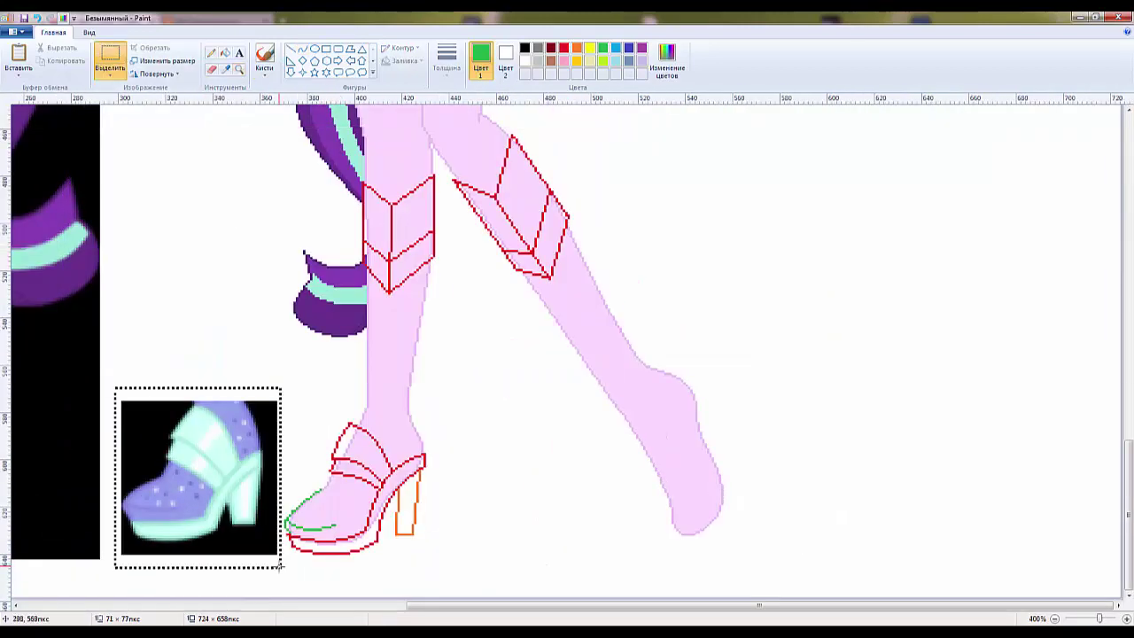
{"action": "left_click_drag", "start_coordinate": [200, 469], "coordinate": [529, 501]}
Outline the platform sole and the overlapping instep straps in red around the bent leg's foot.
{"action": "left_click", "coordinate": [563, 48]}
{"action": "left_click_drag", "start_coordinate": [607, 276], "coordinate": [668, 426]}
{"action": "left_click_drag", "start_coordinate": [612, 337], "coordinate": [673, 417]}
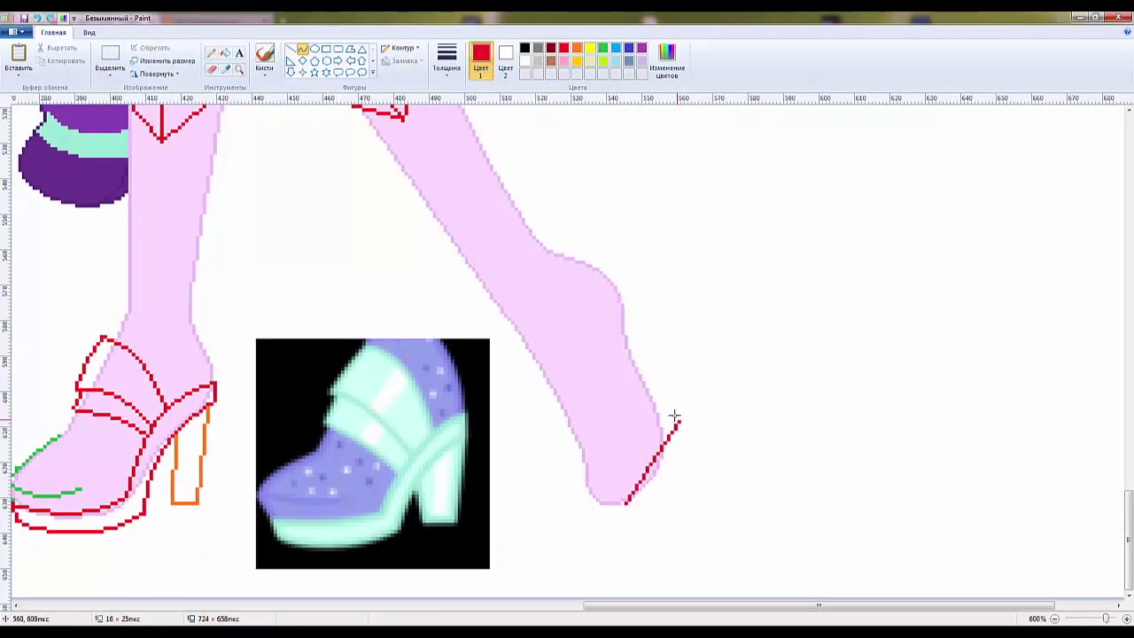
{"action": "key", "text": "ctrl+z"}
{"action": "mouse_move", "coordinate": [640, 493]}
{"action": "left_mouse_down"}
{"action": "mouse_move", "coordinate": [667, 396]}
{"action": "mouse_move", "coordinate": [606, 273]}
{"action": "mouse_move", "coordinate": [598, 368]}
{"action": "left_mouse_up"}
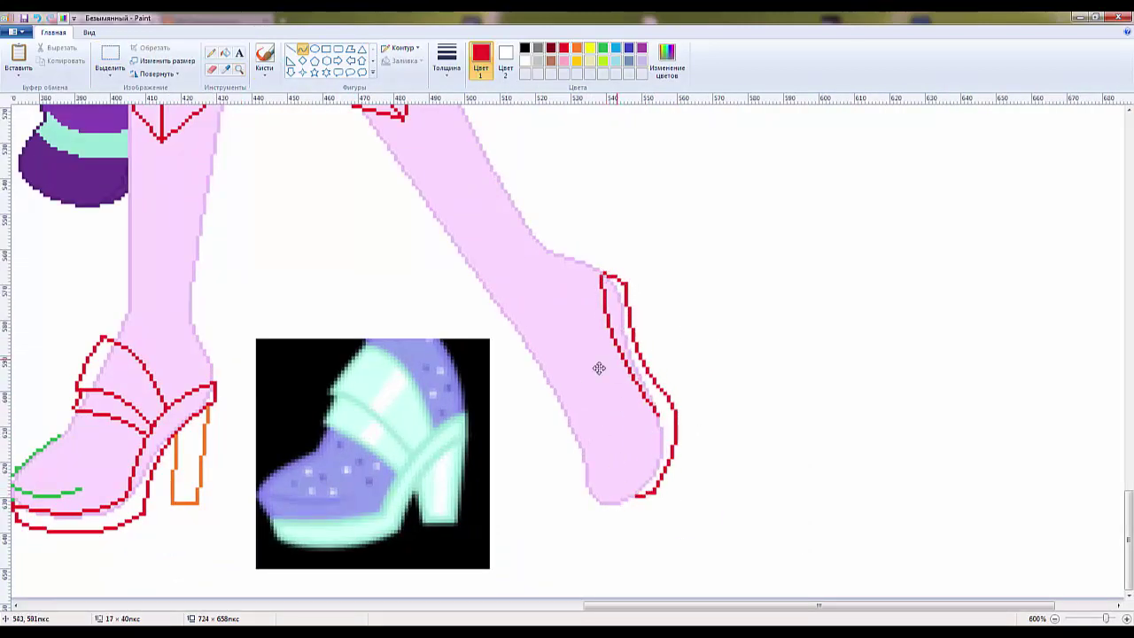
{"action": "scroll", "coordinate": [655, 337], "scroll_direction": "left", "scroll_amount": 3}
{"action": "left_click_drag", "start_coordinate": [700, 301], "coordinate": [624, 371]}
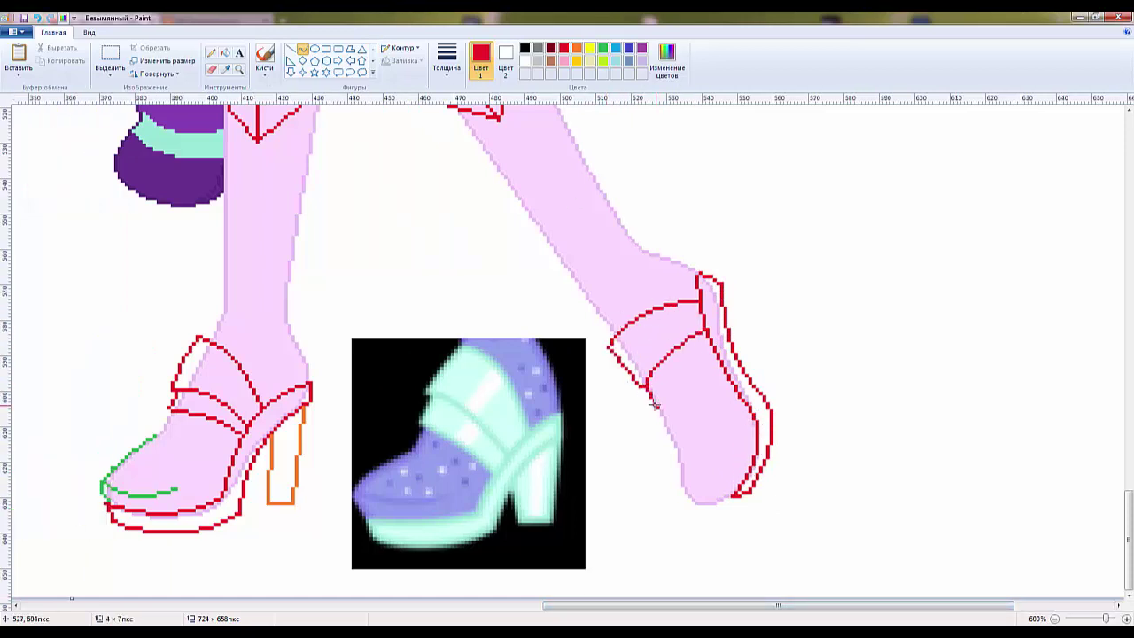
Draw the bent leg's shoe heel in orange and outline its rounded toe in green.
{"action": "left_click", "coordinate": [575, 48]}
{"action": "mouse_move", "coordinate": [723, 289]}
{"action": "left_mouse_down"}
{"action": "mouse_move", "coordinate": [775, 358]}
{"action": "mouse_move", "coordinate": [780, 329]}
{"action": "left_mouse_up"}
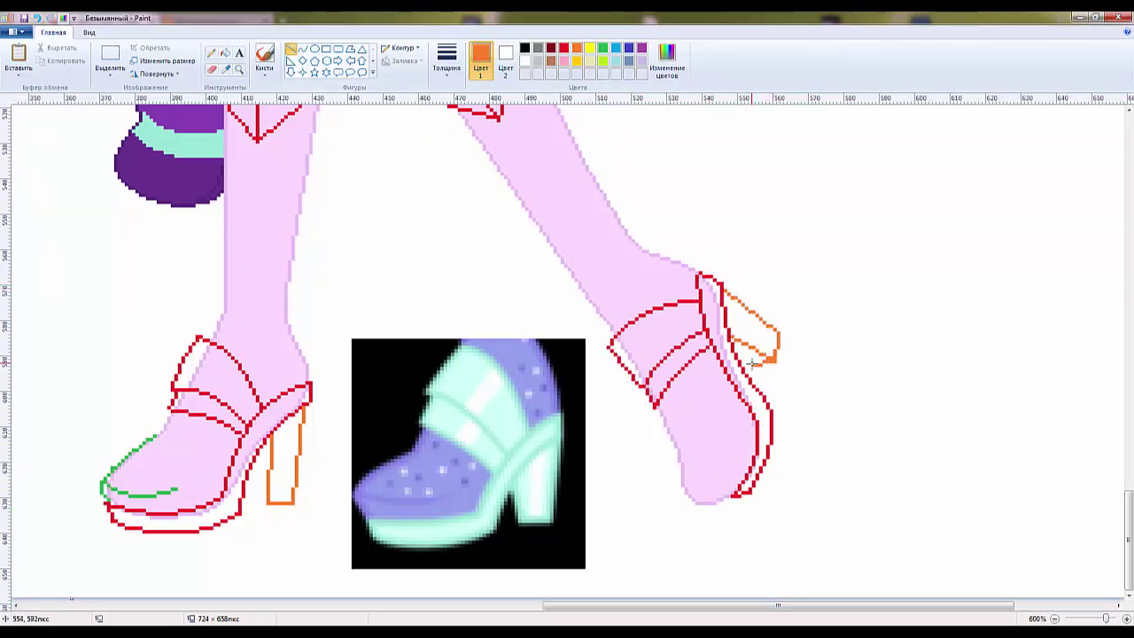
{"action": "mouse_move", "coordinate": [673, 445]}
{"action": "left_mouse_down"}
{"action": "mouse_move", "coordinate": [700, 500]}
{"action": "mouse_move", "coordinate": [731, 482]}
{"action": "left_mouse_up"}
Recolour both lower legs' lilac outlines green between the boot cuffs and the shoes.
{"action": "scroll", "coordinate": [731, 482], "scroll_direction": "down", "scroll_amount": 4}
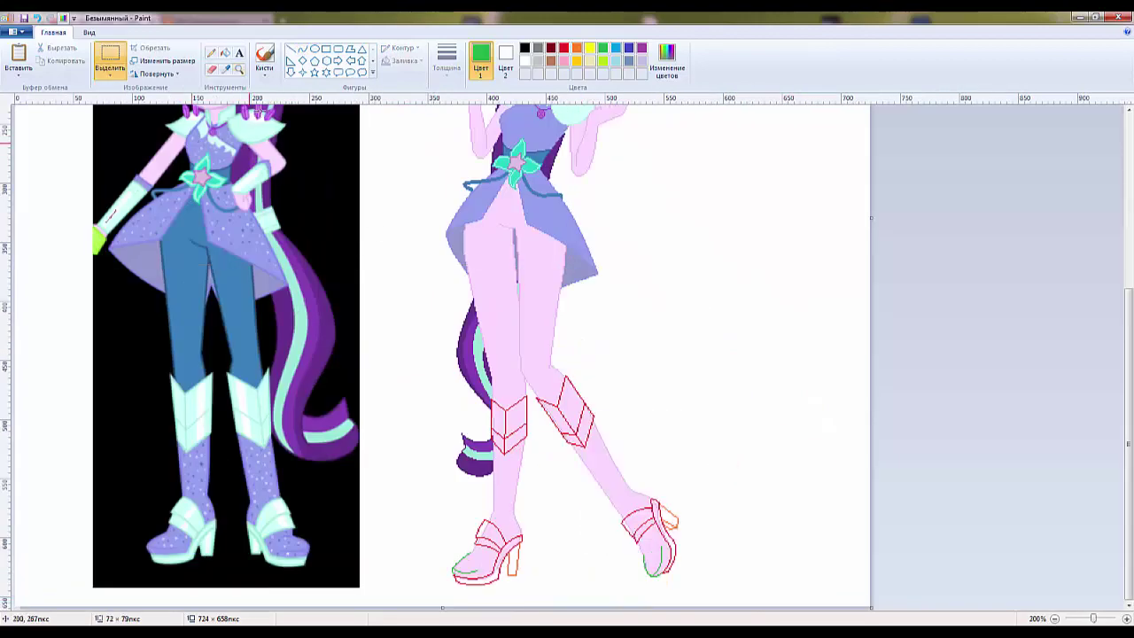
{"action": "scroll", "coordinate": [520, 225], "scroll_direction": "up", "scroll_amount": 3}
{"action": "scroll", "coordinate": [520, 225], "scroll_direction": "down", "scroll_amount": 5}
{"action": "left_click", "coordinate": [390, 171]}
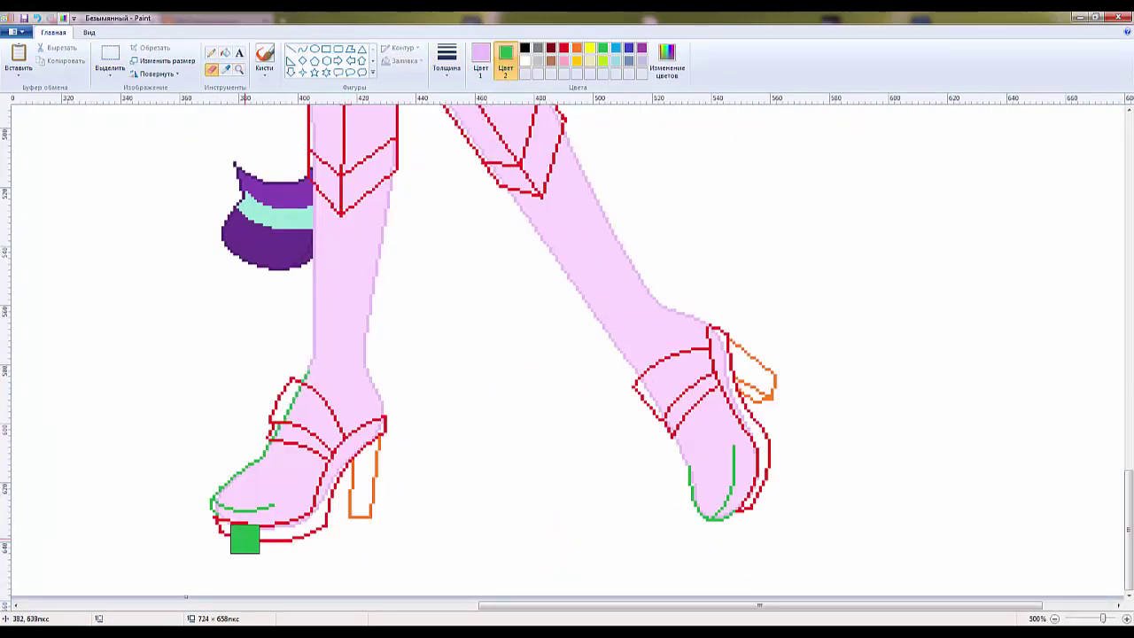
{"action": "left_click_drag", "start_coordinate": [325, 199], "coordinate": [323, 363]}
{"action": "left_click_drag", "start_coordinate": [688, 311], "coordinate": [567, 135]}
{"action": "left_click_drag", "start_coordinate": [509, 214], "coordinate": [627, 361]}
Recolour the upper-leg outlines dark blue and fill both legs down to the boot cuffs with the reference trousers' blue.
{"action": "scroll", "coordinate": [785, 374], "scroll_direction": "down", "scroll_amount": 2}
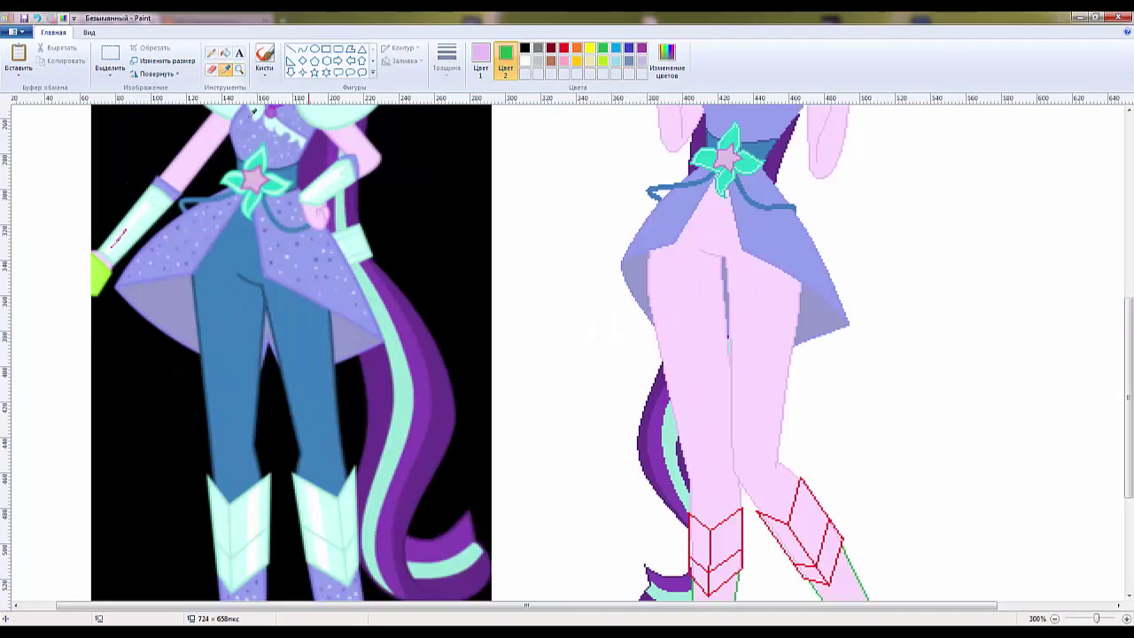
{"action": "mouse_move", "coordinate": [673, 532]}
{"action": "left_mouse_down"}
{"action": "mouse_move", "coordinate": [676, 202]}
{"action": "mouse_move", "coordinate": [771, 463]}
{"action": "left_mouse_up"}
{"action": "scroll", "coordinate": [716, 519], "scroll_direction": "down", "scroll_amount": 3}
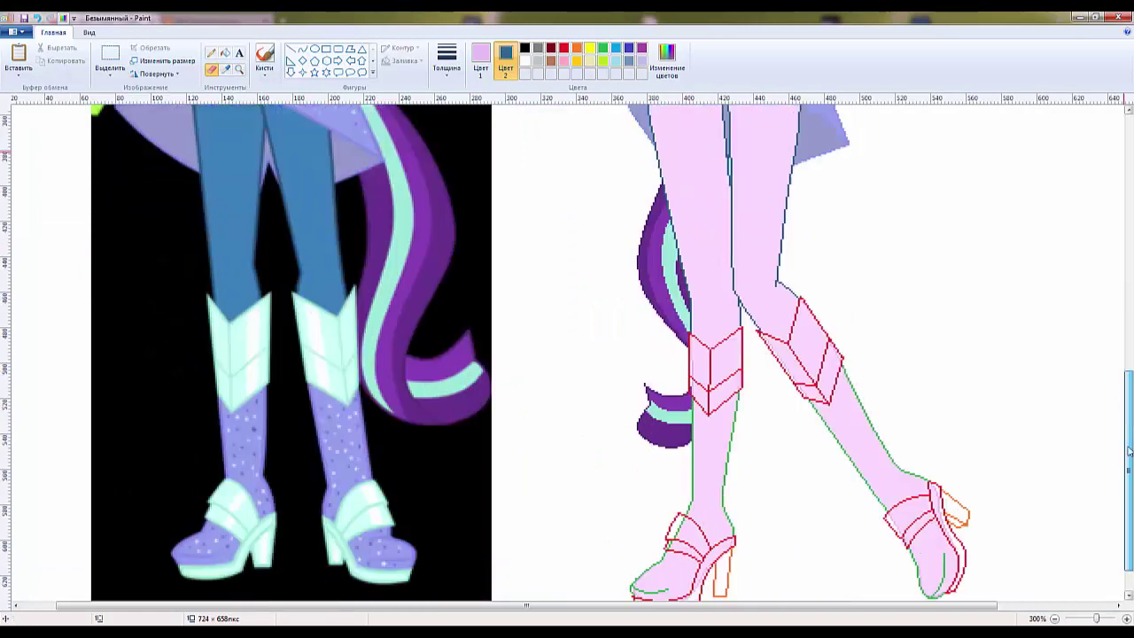
{"action": "left_click", "coordinate": [225, 52]}
{"action": "left_click", "coordinate": [727, 204]}
{"action": "scroll", "coordinate": [1130, 403], "scroll_direction": "up", "scroll_amount": 2}
Replace the leftover lilac skin outlines inside the boots and shoes with white.
{"action": "left_click", "coordinate": [225, 70]}
{"action": "left_click", "coordinate": [416, 354]}
{"action": "left_click", "coordinate": [211, 69]}
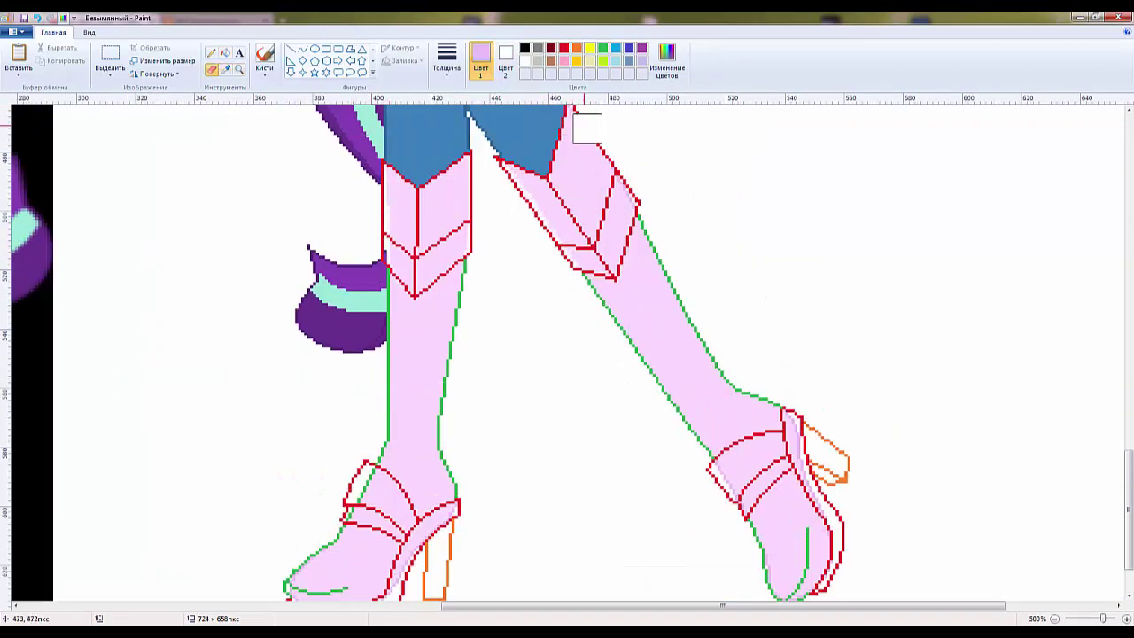
{"action": "scroll", "coordinate": [1130, 382], "scroll_direction": "down", "scroll_amount": 2}
Fill the straight leg's boot and shoe areas with white and erase the green line crossing the straps.
{"action": "left_click", "coordinate": [225, 52]}
{"action": "left_click", "coordinate": [425, 142]}
{"action": "left_click", "coordinate": [225, 69]}
{"action": "left_click", "coordinate": [354, 405]}
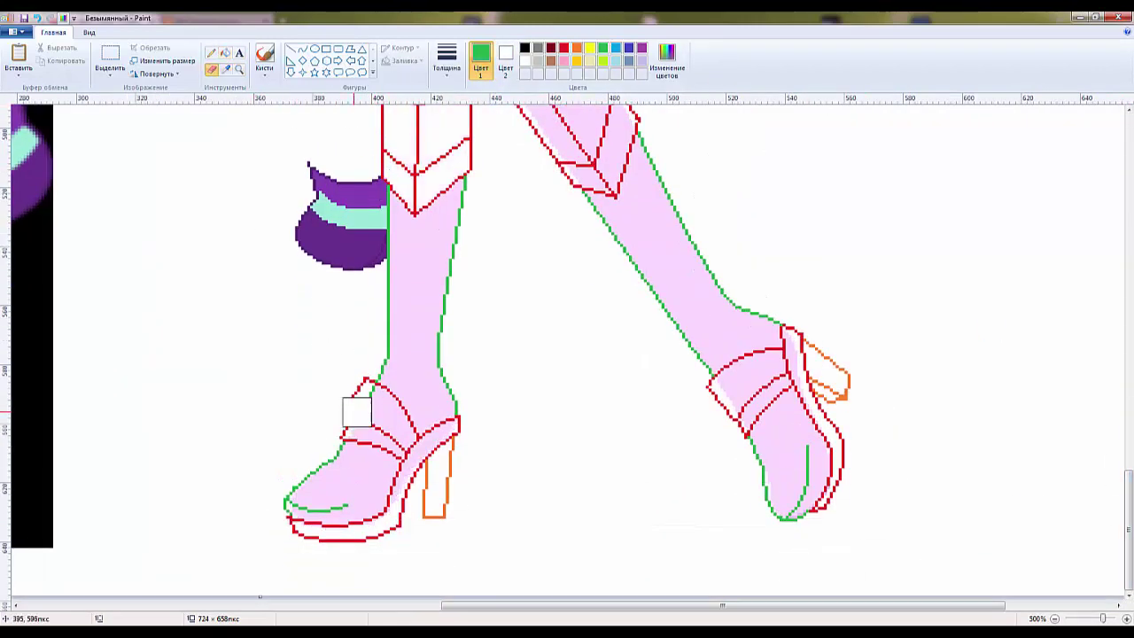
{"action": "left_click", "coordinate": [417, 442]}
{"action": "left_click", "coordinate": [386, 509]}
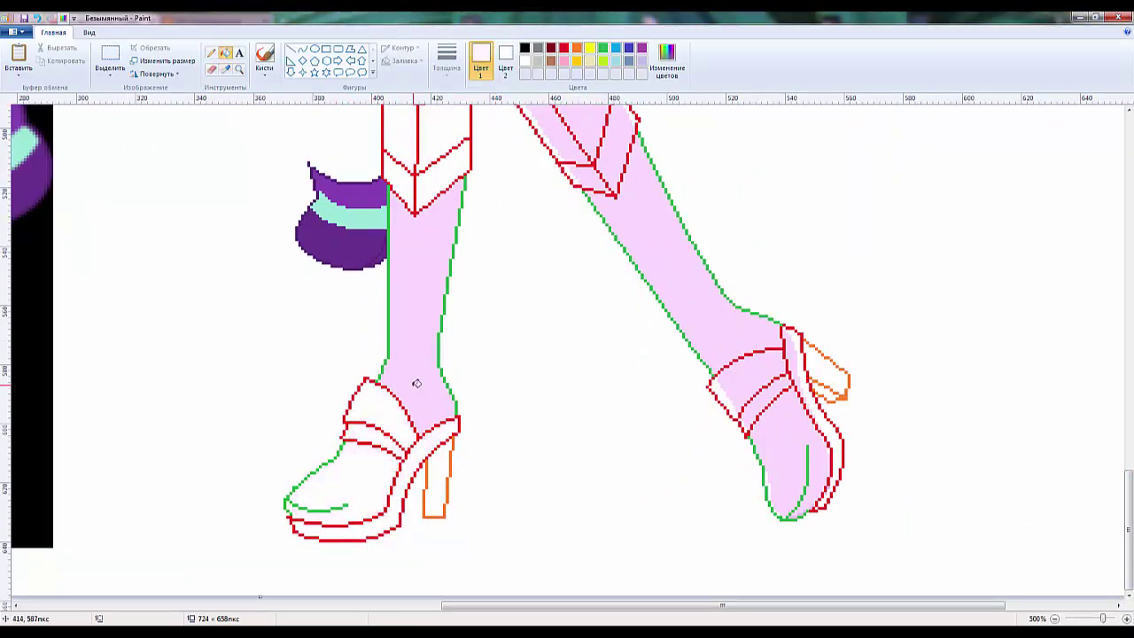
{"action": "left_click", "coordinate": [418, 380]}
Fill the bent leg's boot and shoe areas with white, replacing the remaining pink skin.
{"action": "left_click", "coordinate": [784, 470]}
{"action": "left_click", "coordinate": [703, 280]}
{"action": "left_click", "coordinate": [748, 403]}
{"action": "left_click", "coordinate": [797, 514]}
{"action": "scroll", "coordinate": [709, 354], "scroll_direction": "up", "scroll_amount": 3}
{"action": "left_click", "coordinate": [576, 337]}
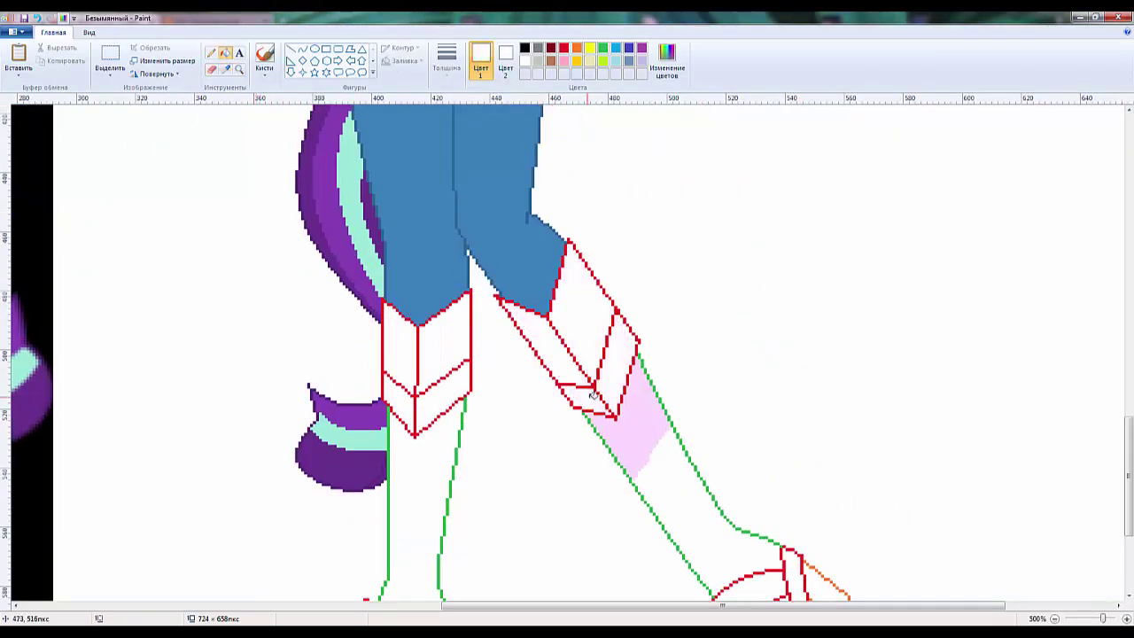
{"action": "left_click", "coordinate": [633, 416]}
Fill the boot shafts and shoe uppers on both legs with periwinkle.
{"action": "scroll", "coordinate": [264, 490], "scroll_direction": "down", "scroll_amount": 3}
{"action": "left_click", "coordinate": [264, 490]}
{"action": "left_click", "coordinate": [507, 496]}
{"action": "left_click", "coordinate": [612, 470]}
{"action": "left_click", "coordinate": [656, 549]}
Fill the boot cuffs, instep straps and platform soles with the reference's pale mint.
{"action": "left_click", "coordinate": [225, 70]}
{"action": "left_click", "coordinate": [204, 416]}
{"action": "left_click", "coordinate": [510, 416]}
{"action": "left_click", "coordinate": [556, 414]}
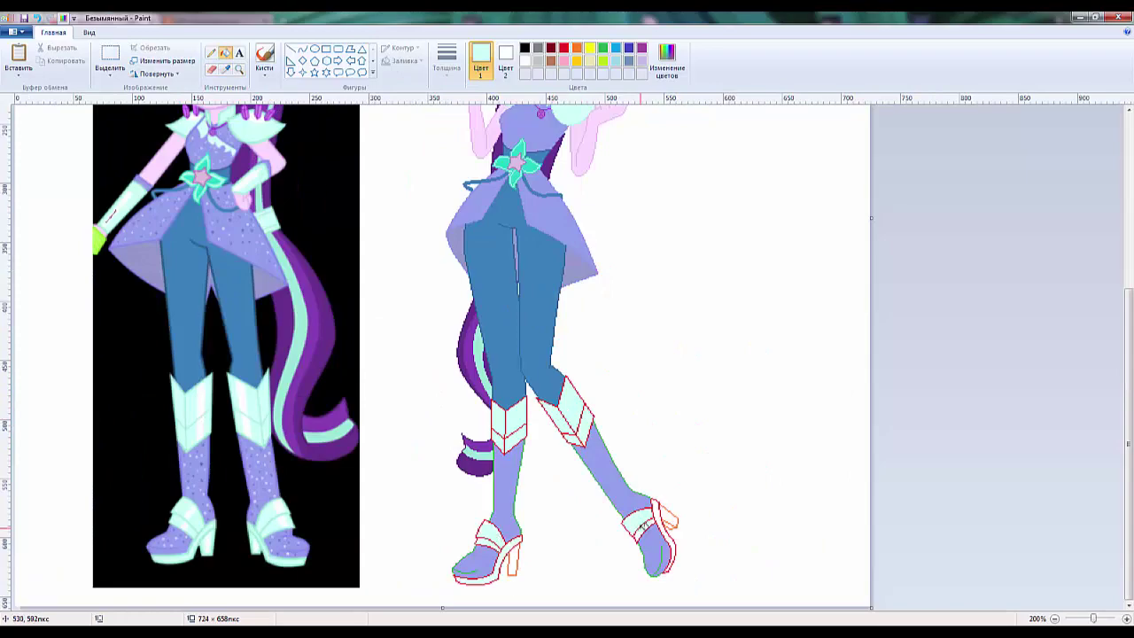
{"action": "left_click", "coordinate": [667, 66]}
{"action": "left_click", "coordinate": [491, 399]}
Recolour the green boot outlines violet and the red and orange cuff, strap, sole and heel outlines mint.
{"action": "scroll", "coordinate": [567, 354], "scroll_direction": "up", "scroll_amount": 4}
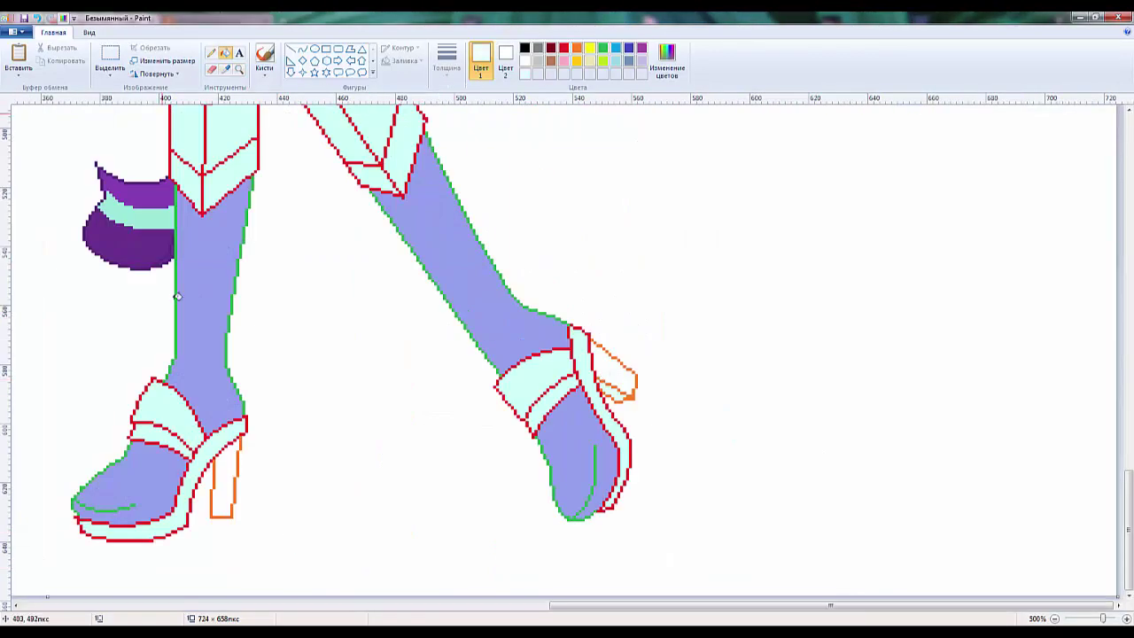
{"action": "left_click", "coordinate": [237, 67]}
{"action": "scroll", "coordinate": [962, 240], "scroll_direction": "right", "scroll_amount": 10}
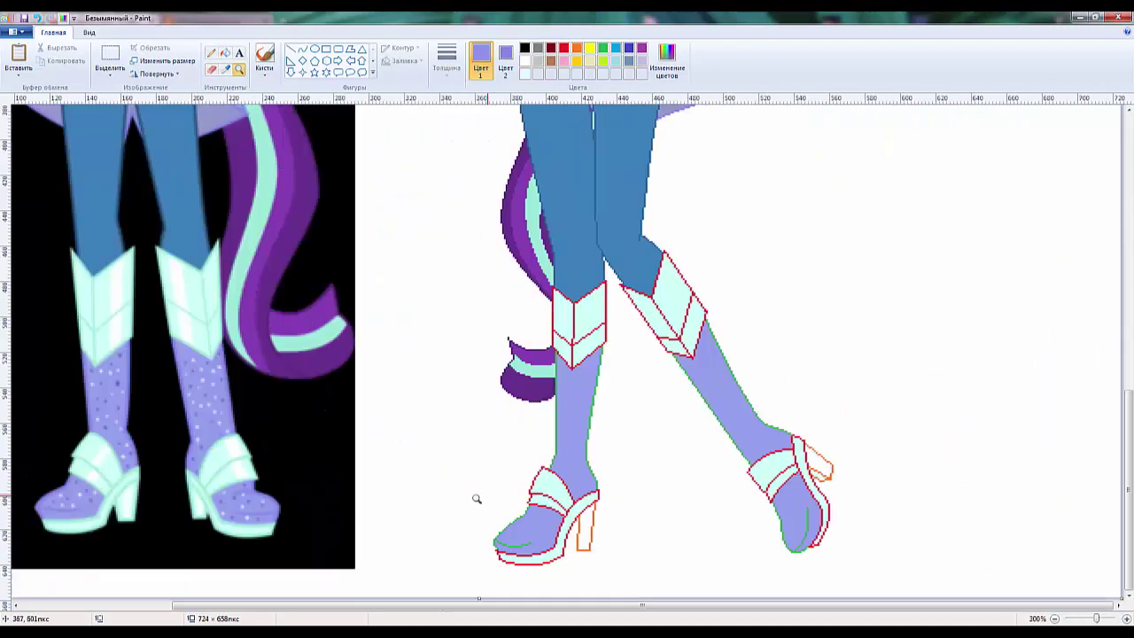
{"action": "scroll", "coordinate": [473, 496], "scroll_direction": "up", "scroll_amount": 1}
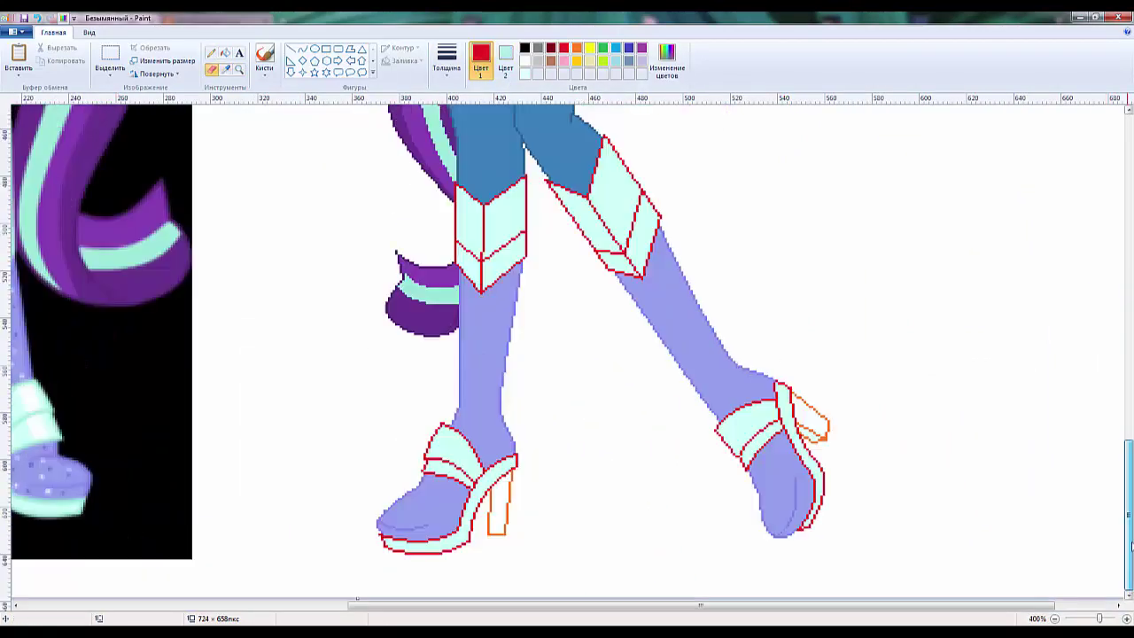
{"action": "mouse_move", "coordinate": [620, 195]}
{"action": "left_mouse_down"}
{"action": "mouse_move", "coordinate": [522, 164]}
{"action": "mouse_move", "coordinate": [461, 539]}
{"action": "mouse_move", "coordinate": [779, 443]}
{"action": "left_mouse_up"}
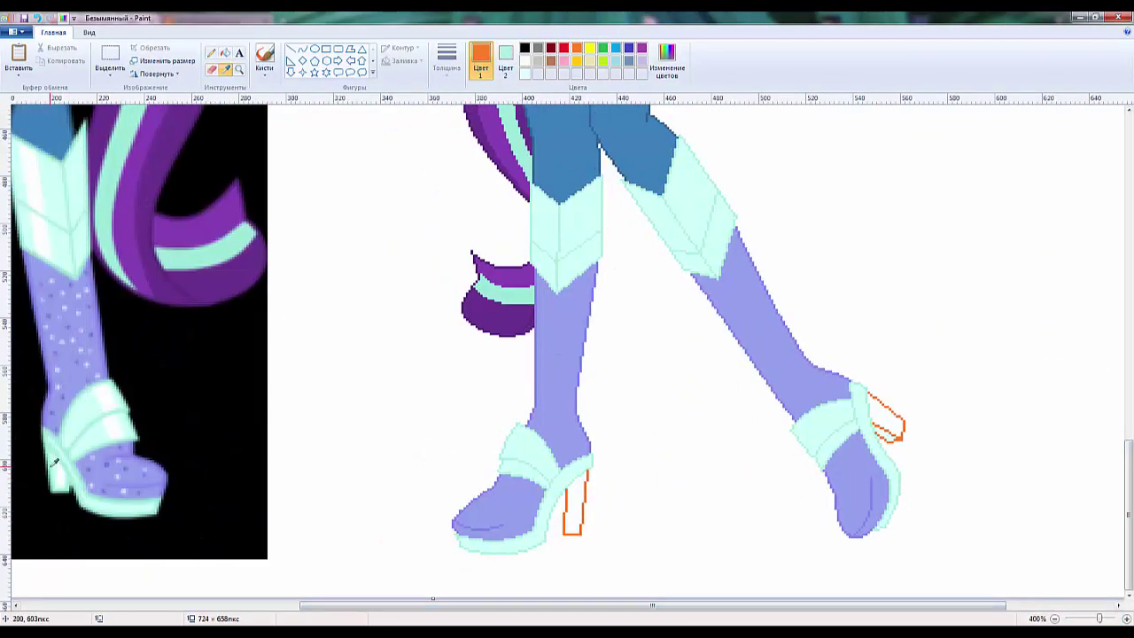
{"action": "left_click_drag", "start_coordinate": [571, 496], "coordinate": [886, 426]}
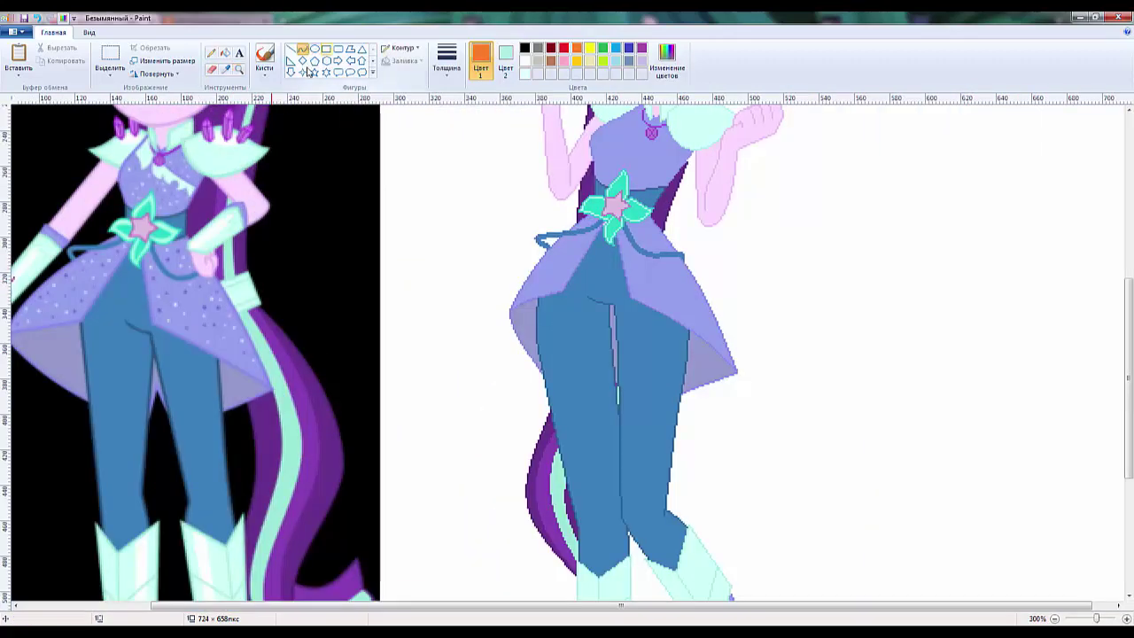
Scatter light lavender and darker violet dots across both panels of the skirt, following the reference.
{"action": "left_click", "coordinate": [446, 57]}
{"action": "left_click", "coordinate": [470, 140]}
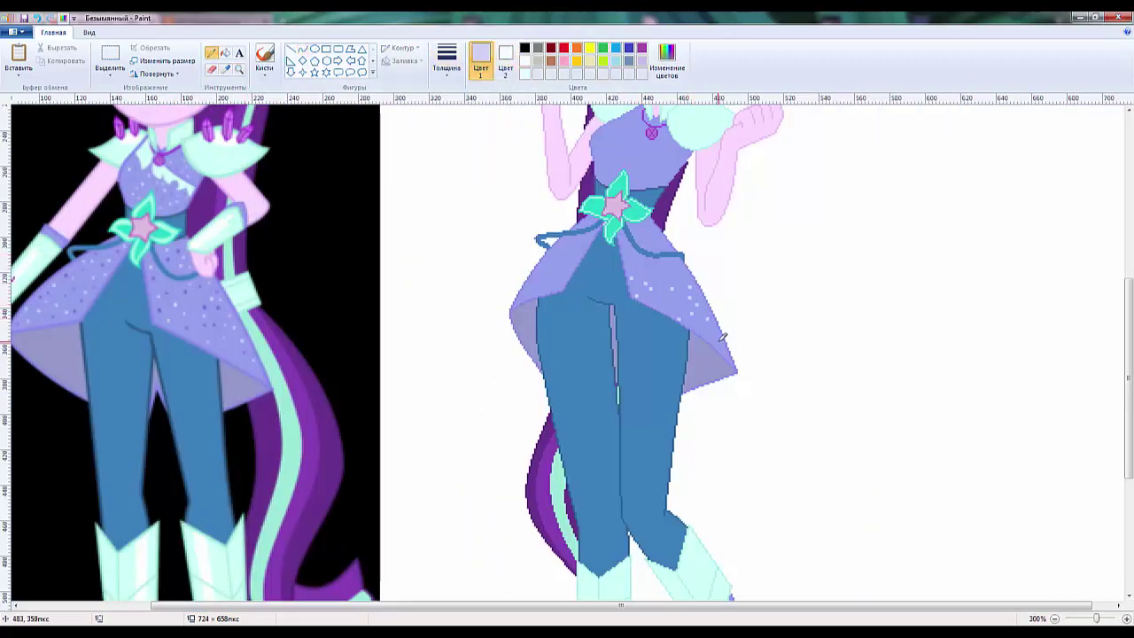
{"action": "scroll", "coordinate": [663, 244], "scroll_direction": "up", "scroll_amount": 3}
{"action": "left_click", "coordinate": [225, 69]}
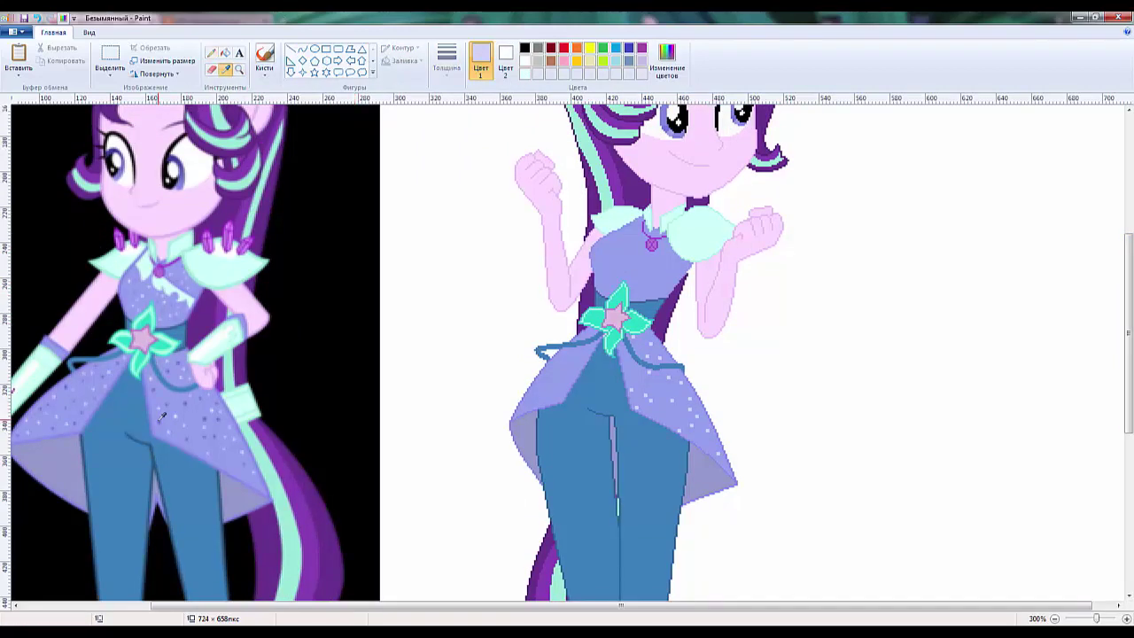
{"action": "left_click", "coordinate": [646, 372]}
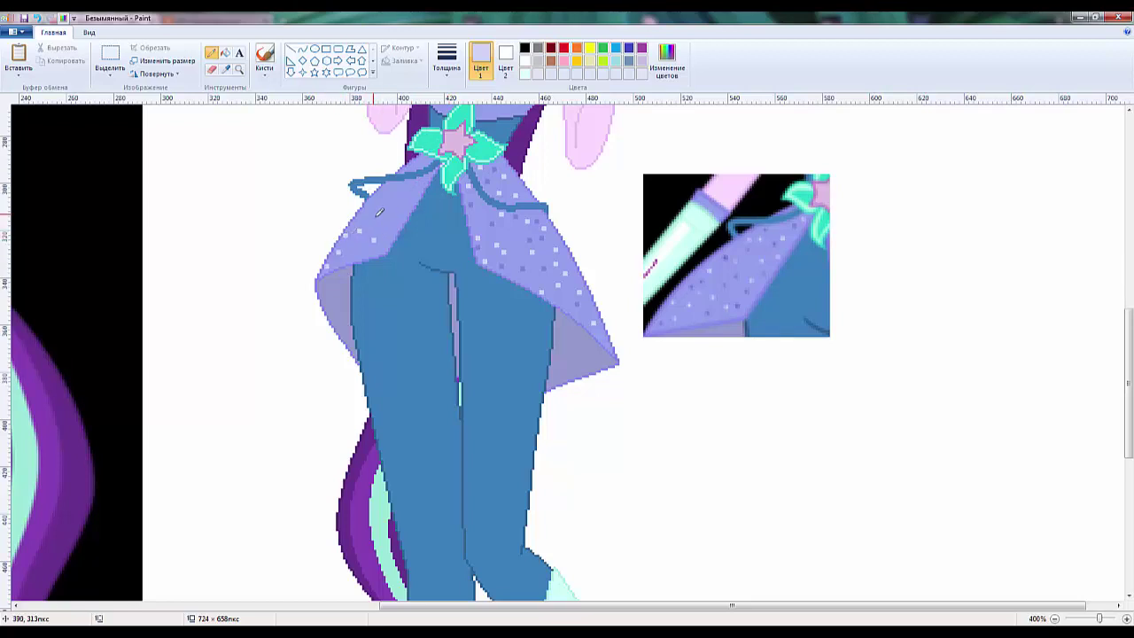
{"action": "left_click", "coordinate": [225, 52]}
{"action": "left_click", "coordinate": [444, 162]}
{"action": "left_click", "coordinate": [507, 236]}
Place a copy of the reference's bodice beside the figure and add white oval highlights to both puffed sleeves.
{"action": "left_click", "coordinate": [238, 69]}
{"action": "right_click", "coordinate": [269, 167]}
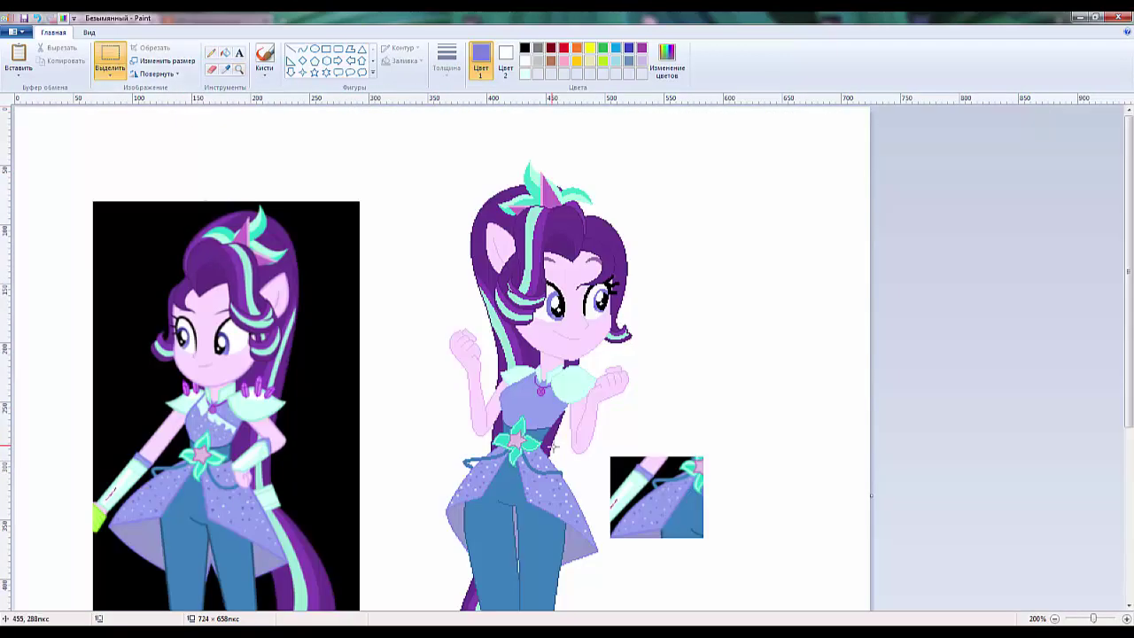
{"action": "left_click", "coordinate": [633, 478]}
{"action": "left_click", "coordinate": [589, 327]}
{"action": "left_click", "coordinate": [315, 49]}
{"action": "left_click_drag", "start_coordinate": [413, 193], "coordinate": [466, 218]}
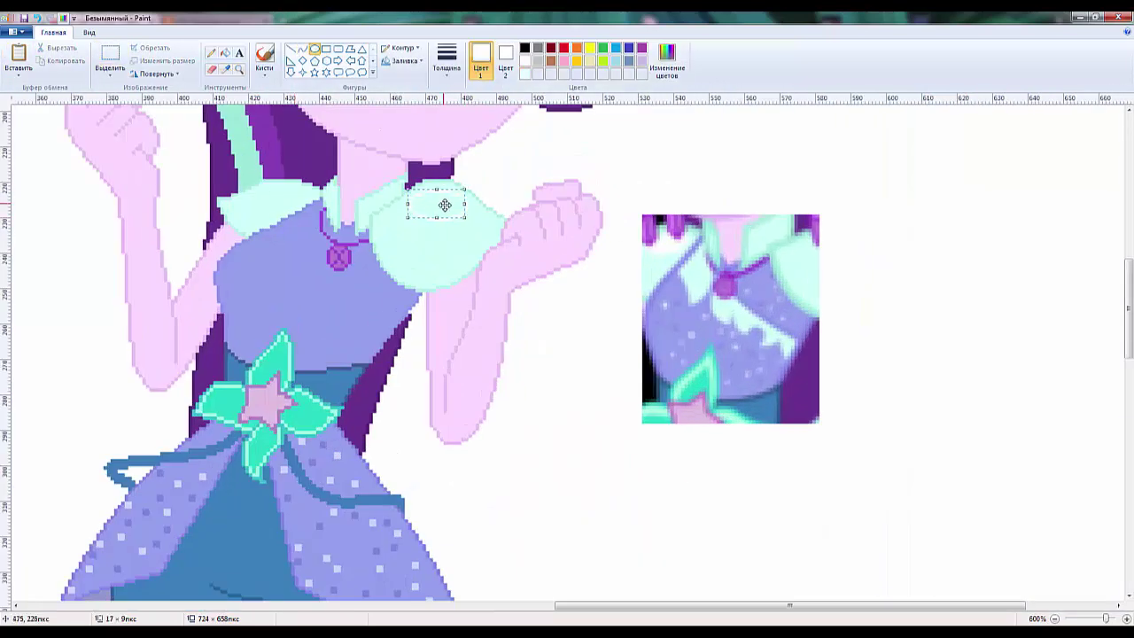
{"action": "left_click_drag", "start_coordinate": [265, 195], "coordinate": [301, 202]}
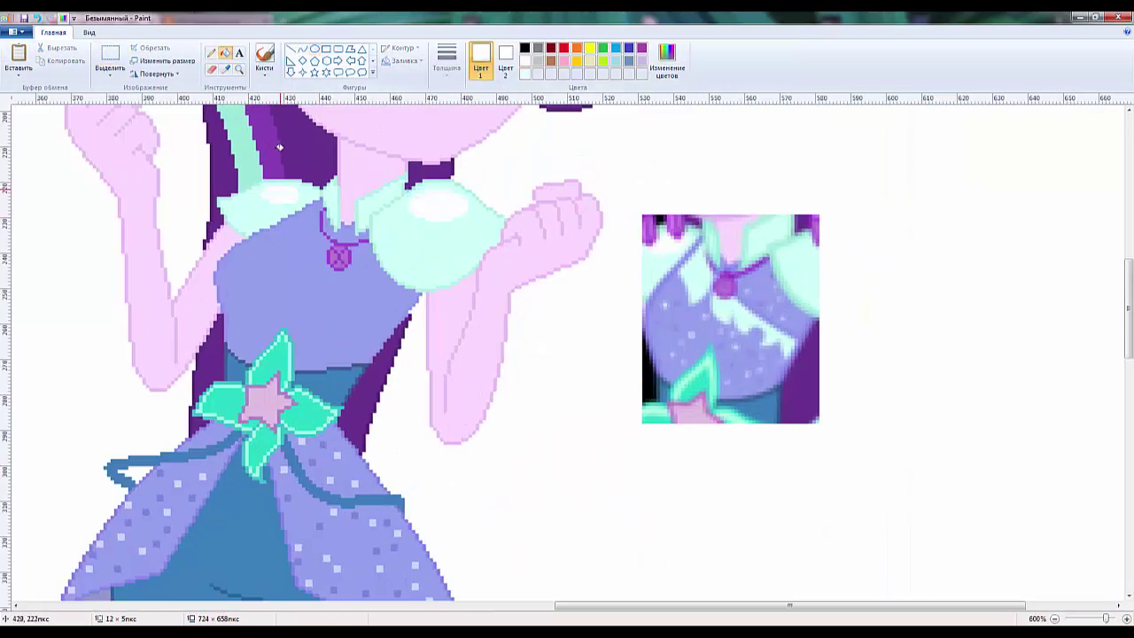
Draw the violet seam lines and ragged-edged trim across the bodice, filling the trim with pale mint.
{"action": "left_click", "coordinate": [210, 69]}
{"action": "left_click", "coordinate": [302, 49]}
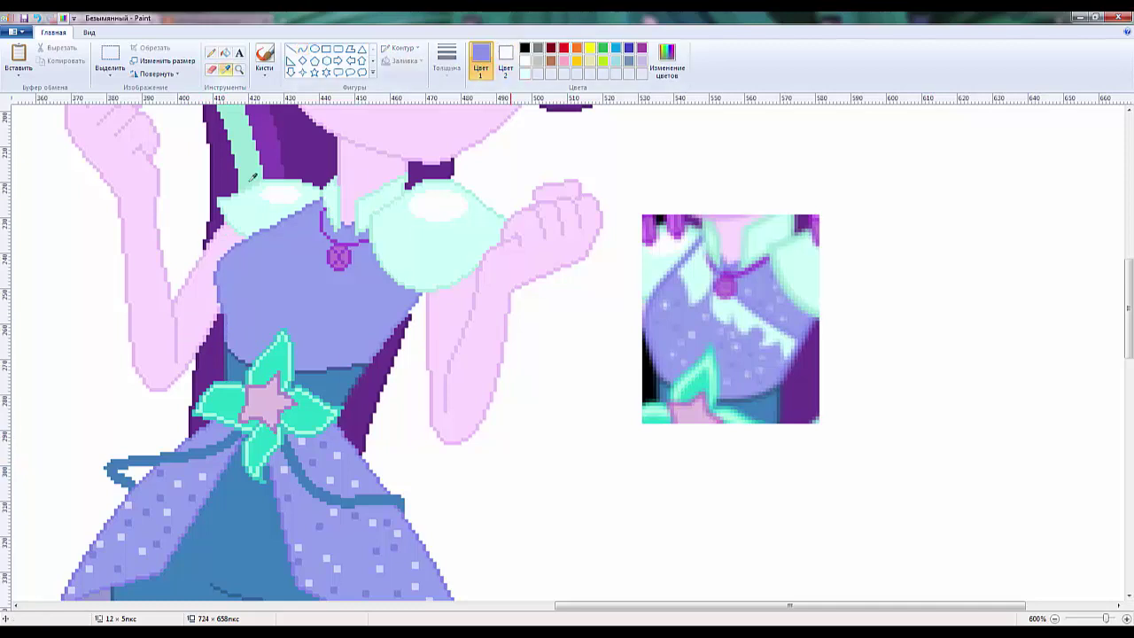
{"action": "left_click_drag", "start_coordinate": [283, 220], "coordinate": [381, 333]}
{"action": "left_click_drag", "start_coordinate": [337, 266], "coordinate": [275, 246]}
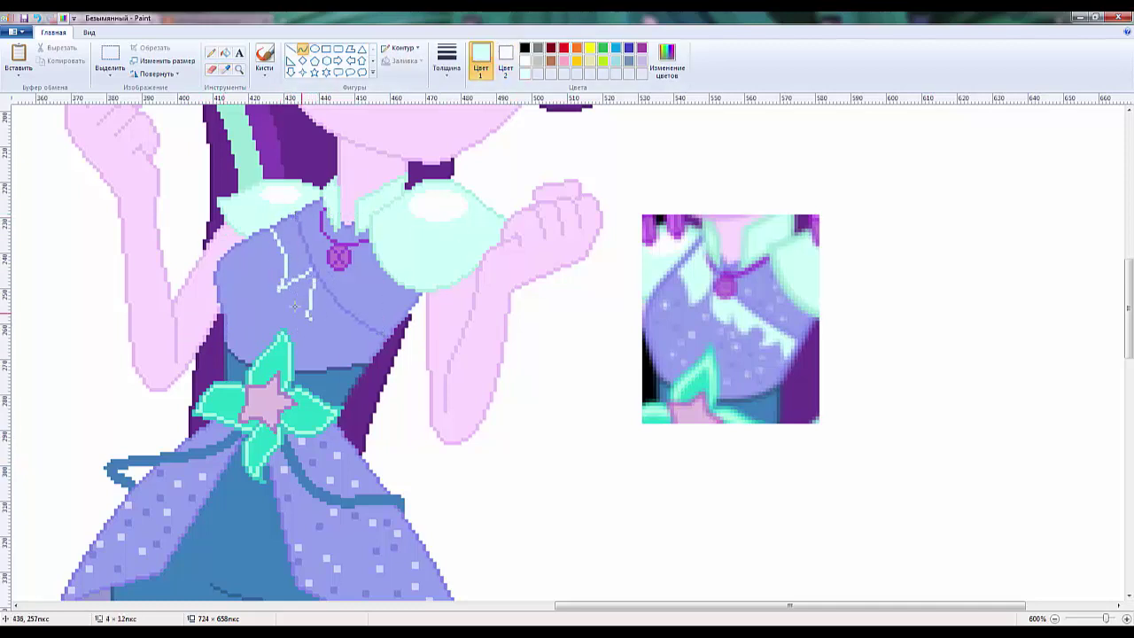
{"action": "left_click", "coordinate": [225, 53]}
{"action": "left_click", "coordinate": [332, 314]}
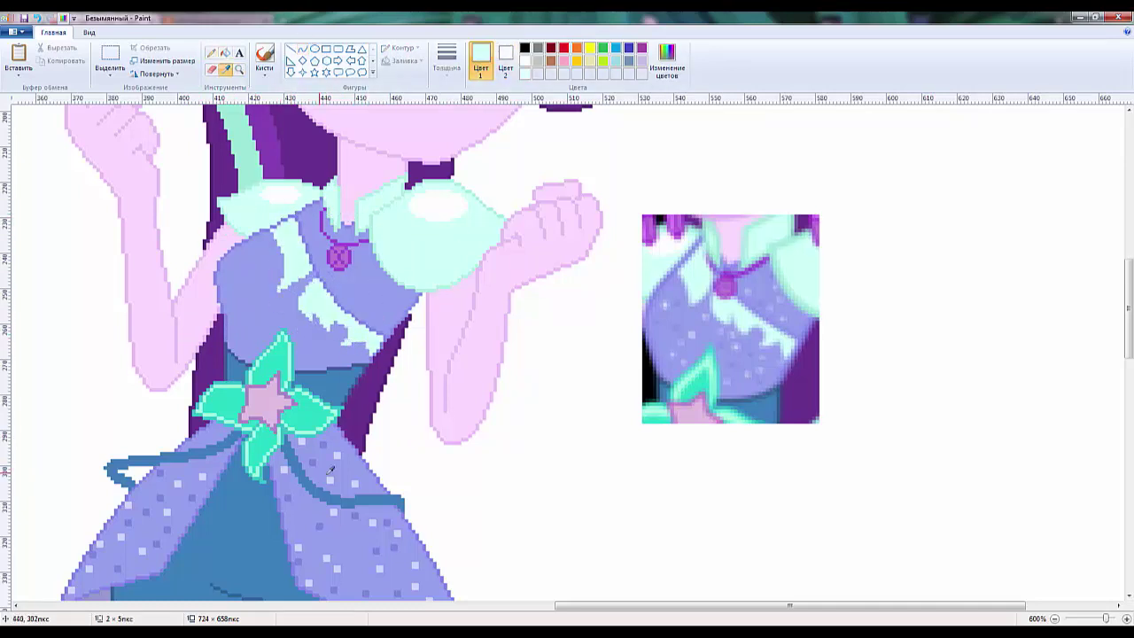
Scatter light lavender and darker violet dots over the bodice.
{"action": "left_click", "coordinate": [332, 469]}
{"action": "left_click_drag", "start_coordinate": [276, 233], "coordinate": [290, 294]}
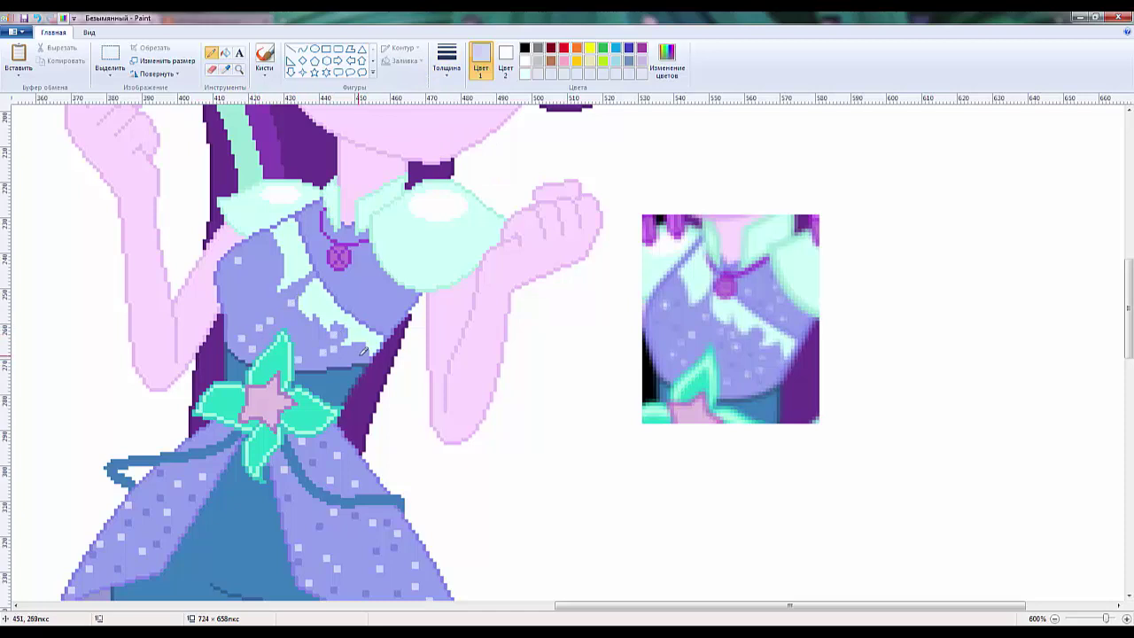
{"action": "left_click", "coordinate": [225, 68]}
{"action": "left_click", "coordinate": [264, 295]}
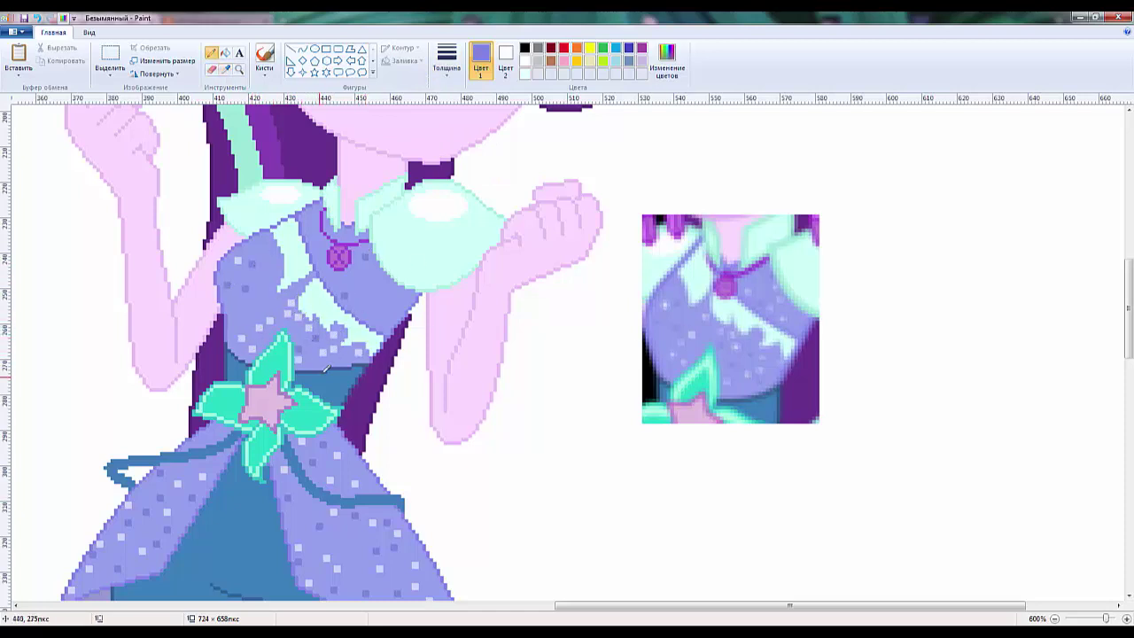
Place a copy of the reference's boots beside the figure's legs.
{"action": "scroll", "coordinate": [368, 262], "scroll_direction": "down", "scroll_amount": 3}
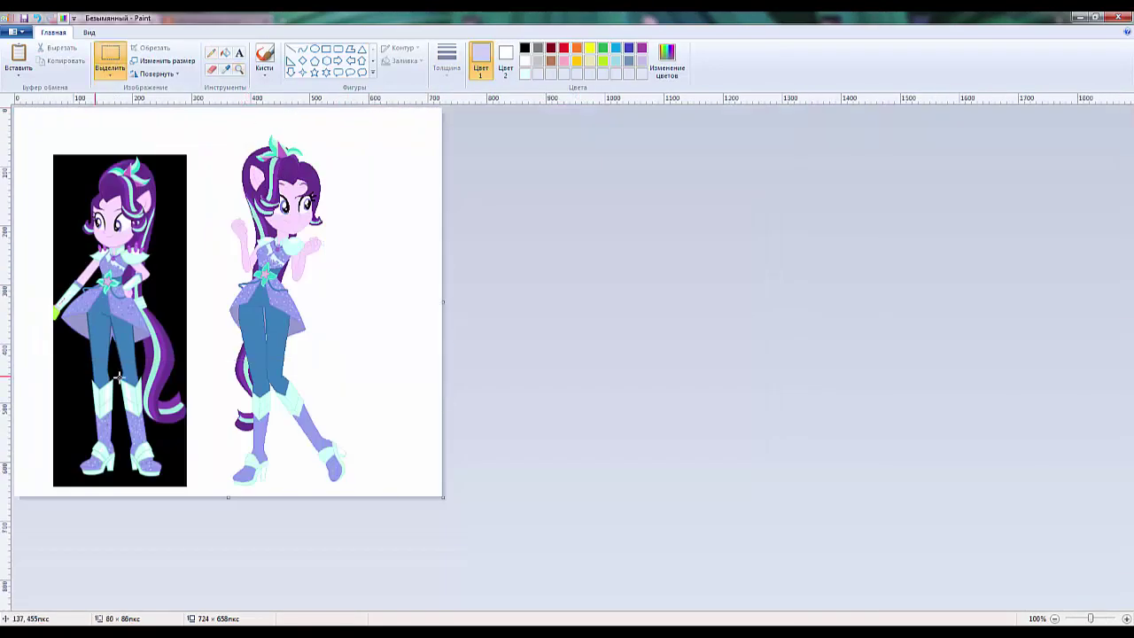
{"action": "left_click", "coordinate": [238, 68]}
{"action": "left_click", "coordinate": [274, 416]}
{"action": "left_click", "coordinate": [567, 449]}
Add white highlight bands to the boot cuffs and instep straps on both legs.
{"action": "left_click", "coordinate": [211, 68]}
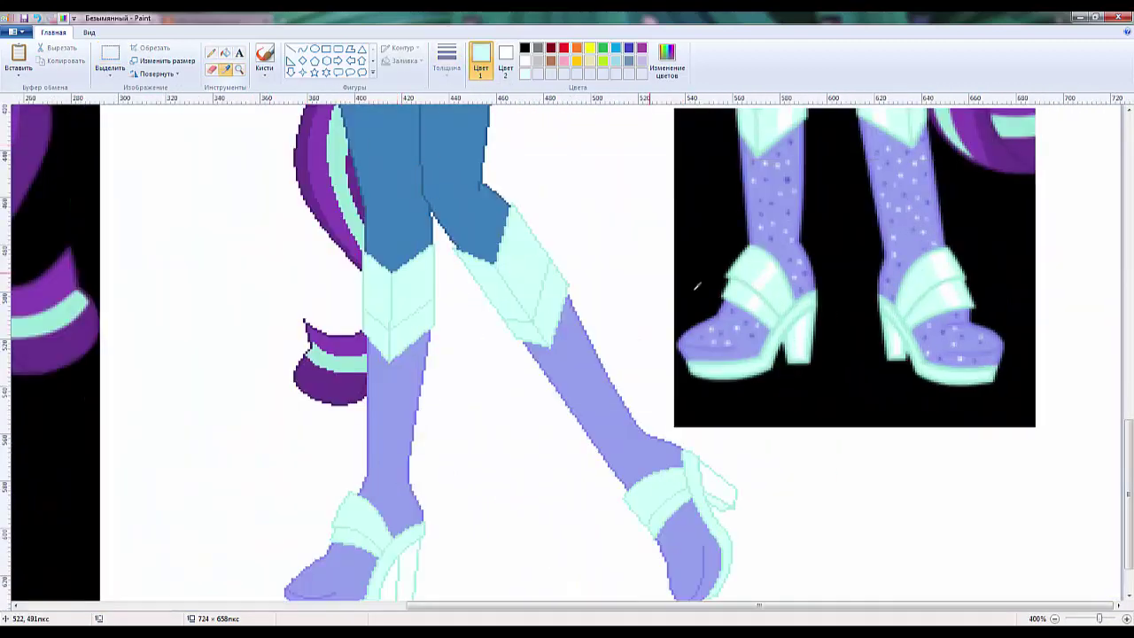
{"action": "left_click_drag", "start_coordinate": [649, 501], "coordinate": [660, 518]}
{"action": "left_click_drag", "start_coordinate": [362, 506], "coordinate": [372, 532]}
{"action": "scroll", "coordinate": [405, 422], "scroll_direction": "up", "scroll_amount": 1}
{"action": "left_click", "coordinate": [225, 52]}
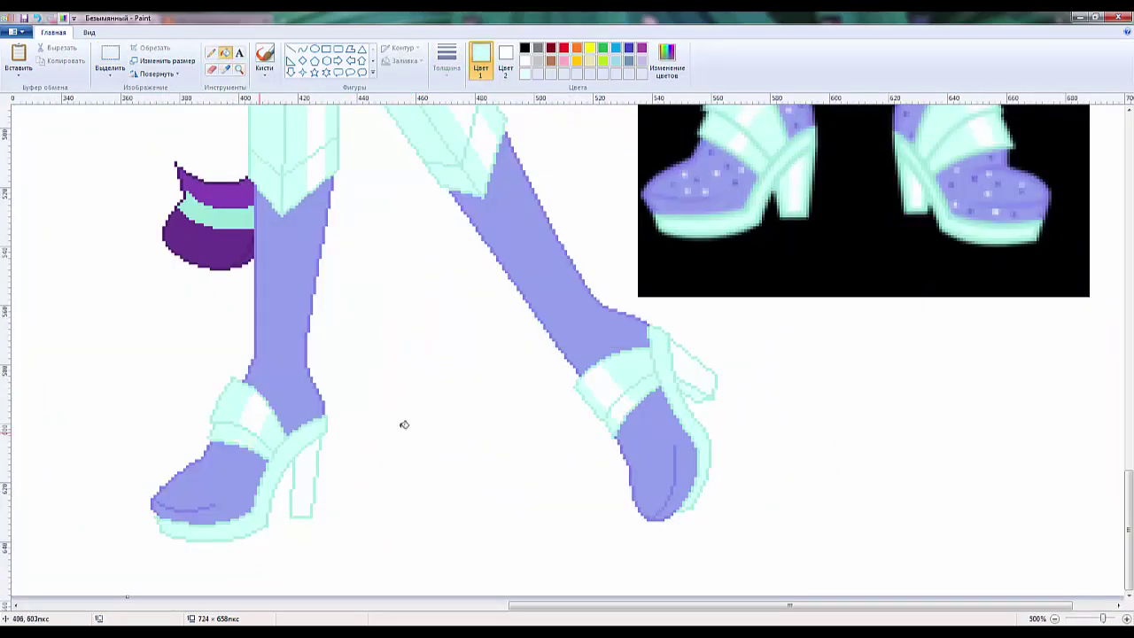
{"action": "left_click", "coordinate": [563, 48]}
{"action": "left_click", "coordinate": [657, 532]}
{"action": "left_click", "coordinate": [348, 546]}
{"action": "left_click", "coordinate": [683, 507]}
{"action": "key", "text": "ctrl+z"}
{"action": "key", "text": "ctrl+z"}
{"action": "key", "text": "ctrl+z"}
Scatter light lavender and darker violet dots over the violet parts of both boots and shoes.
{"action": "scroll", "coordinate": [580, 327], "scroll_direction": "down", "scroll_amount": 4}
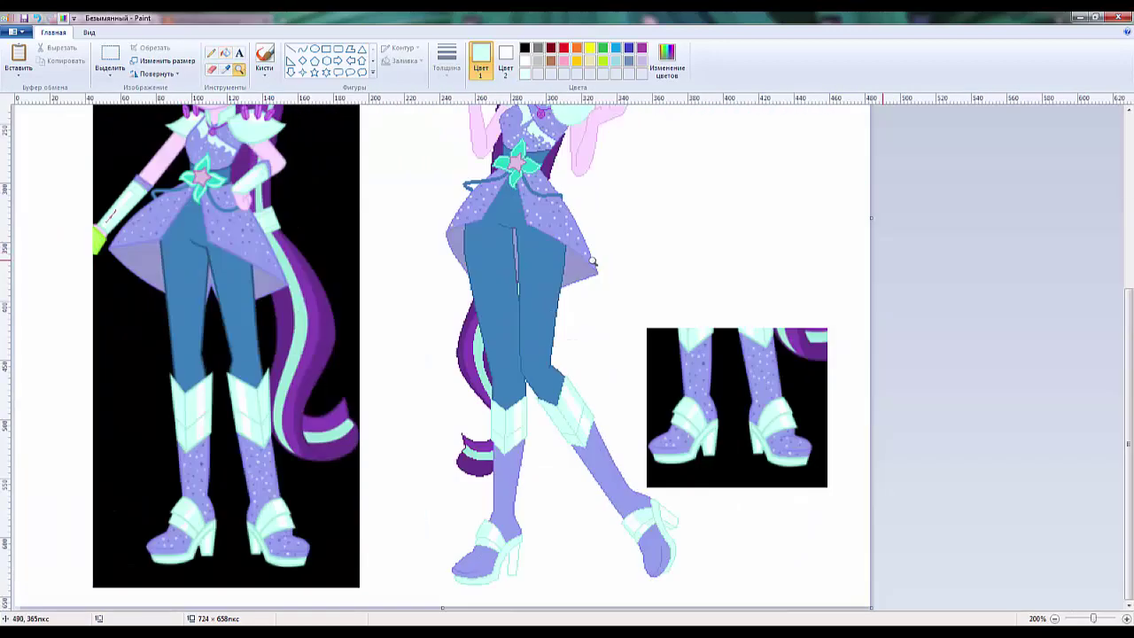
{"action": "scroll", "coordinate": [580, 328], "scroll_direction": "up", "scroll_amount": 3}
{"action": "left_click", "coordinate": [550, 332]}
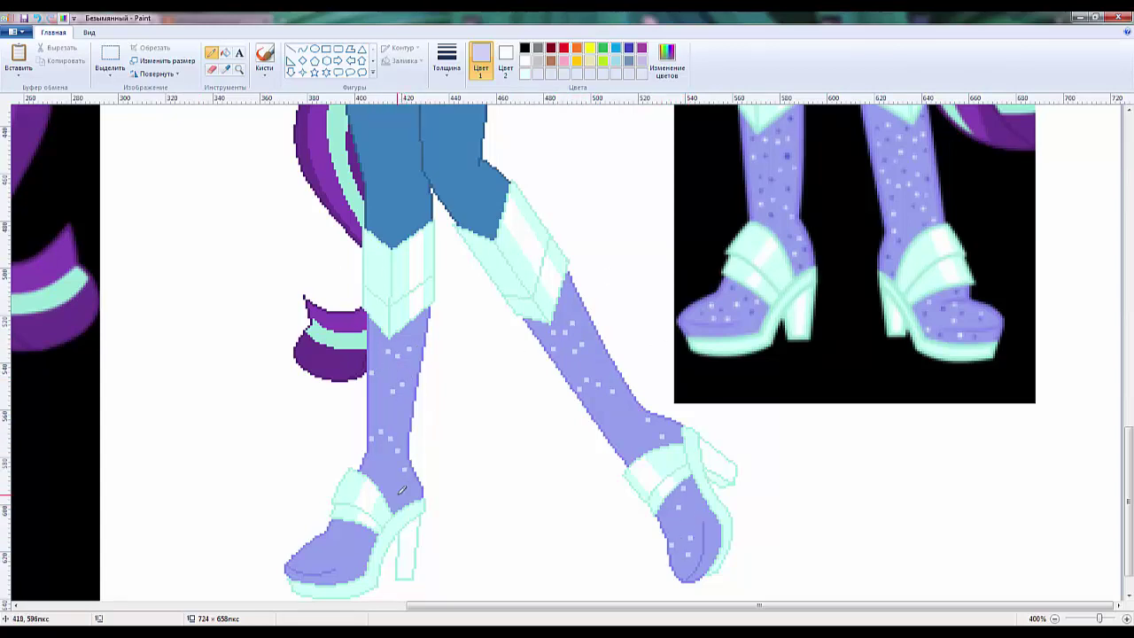
{"action": "left_click", "coordinate": [340, 544]}
{"action": "scroll", "coordinate": [354, 522], "scroll_direction": "down", "scroll_amount": 1}
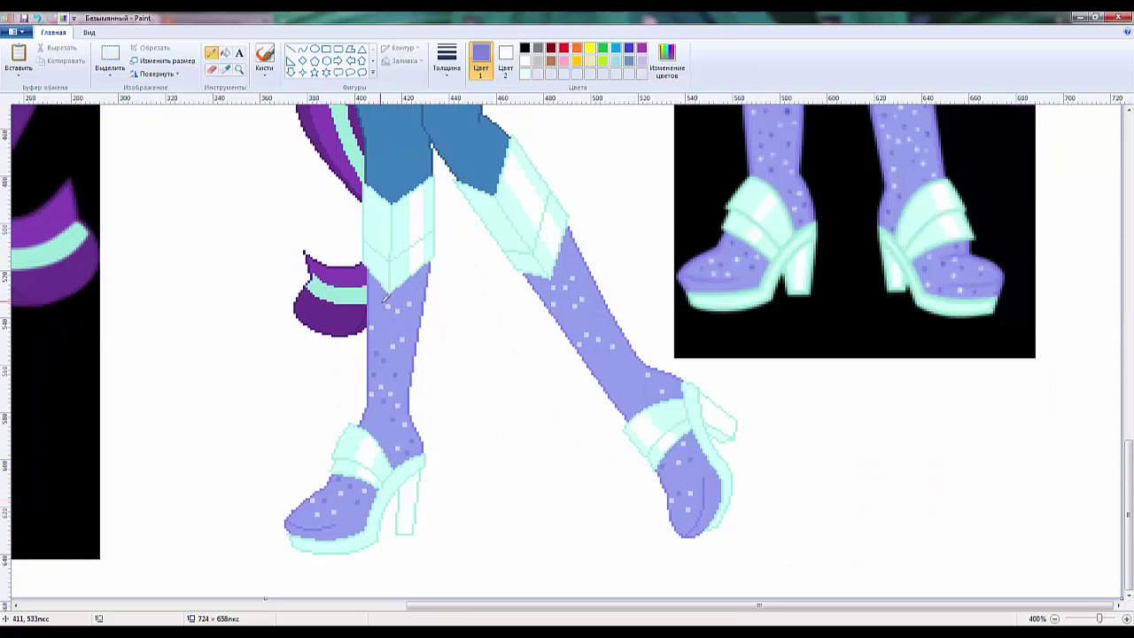
{"action": "scroll", "coordinate": [385, 301], "scroll_direction": "up", "scroll_amount": 1}
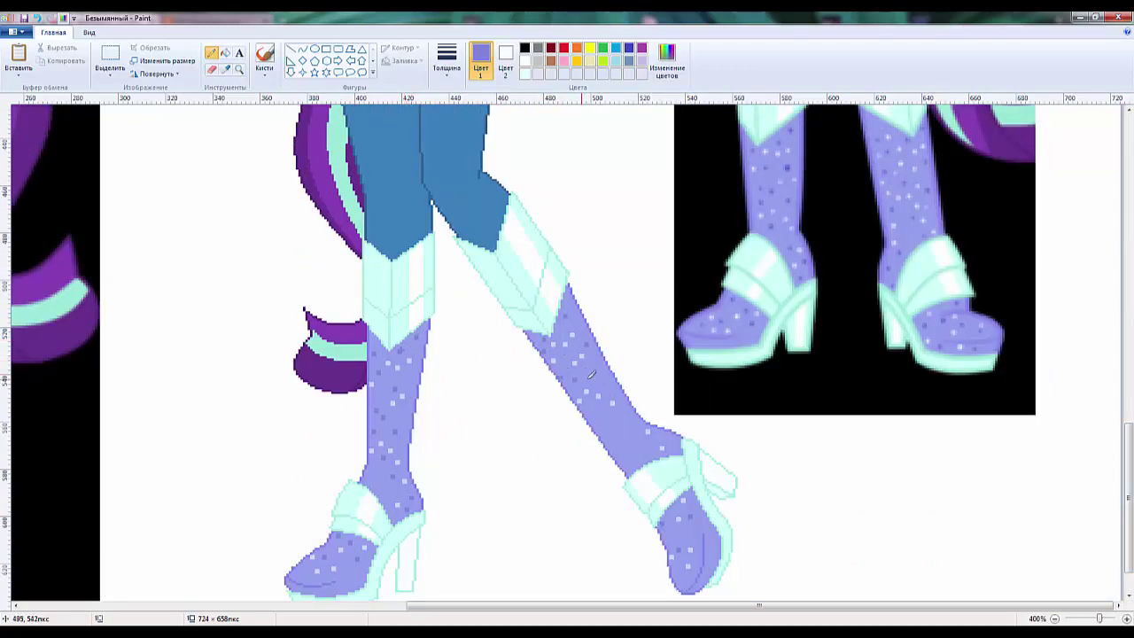
{"action": "scroll", "coordinate": [682, 447], "scroll_direction": "down", "scroll_amount": 3}
Replace the boots reference copy with a copy of the reference's neck and shoulders beside the figure.
{"action": "left_click", "coordinate": [110, 62]}
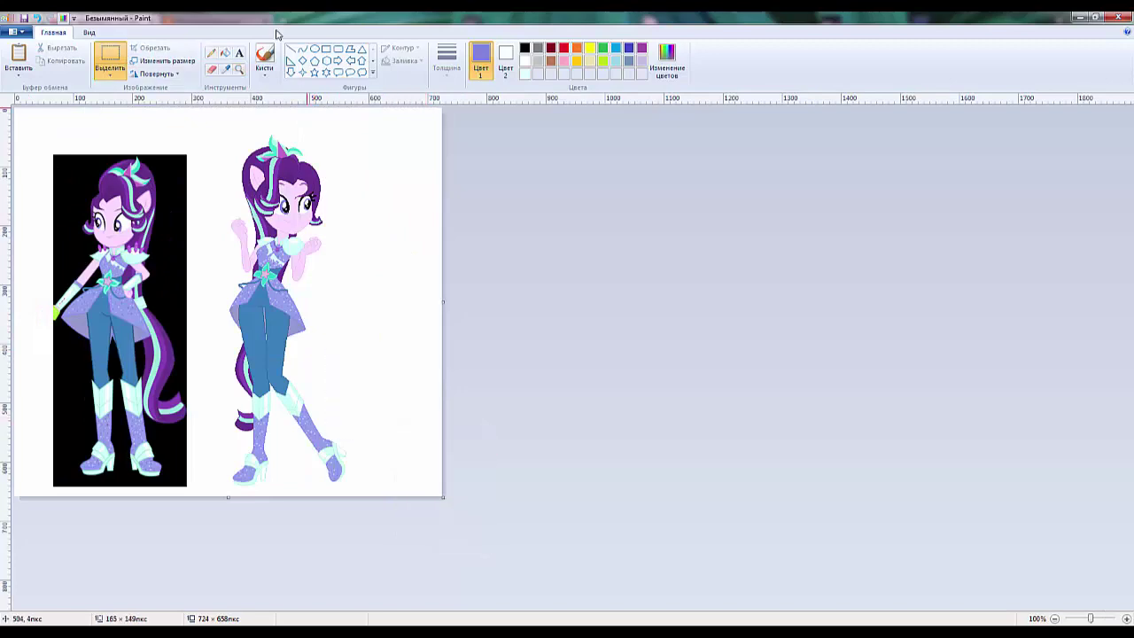
{"action": "left_click_drag", "start_coordinate": [12, 245], "coordinate": [290, 372]}
{"action": "scroll", "coordinate": [292, 376], "scroll_direction": "up", "scroll_amount": 1}
{"action": "scroll", "coordinate": [291, 376], "scroll_direction": "up", "scroll_amount": 1}
{"action": "right_click", "coordinate": [337, 374]}
{"action": "left_click", "coordinate": [367, 395]}
{"action": "scroll", "coordinate": [367, 395], "scroll_direction": "up", "scroll_amount": 1}
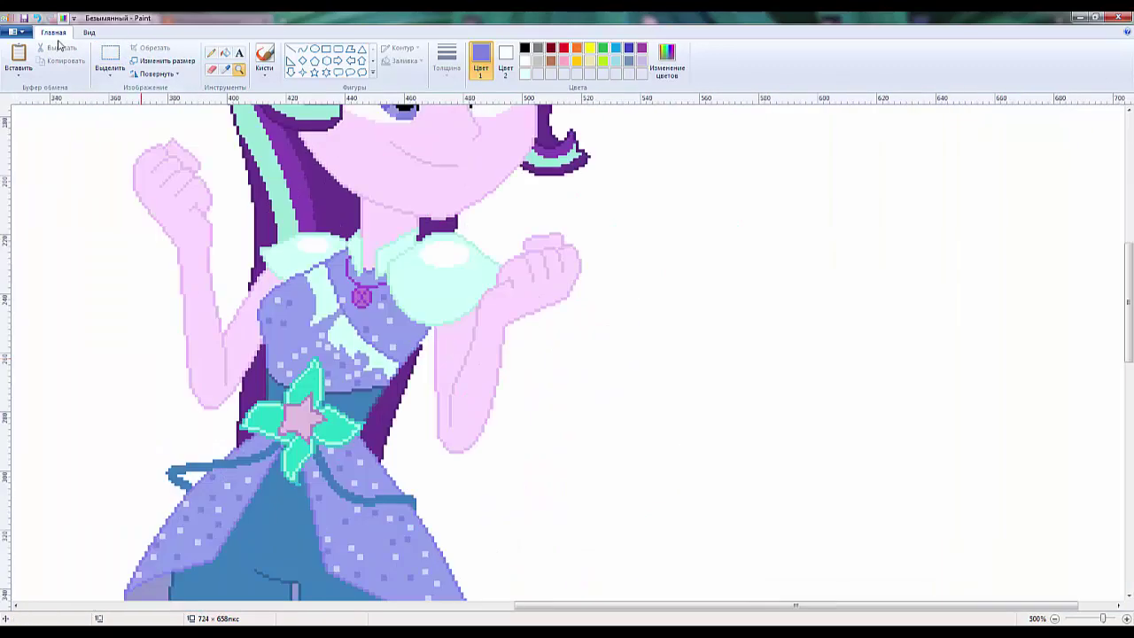
{"action": "key", "text": "ctrl+v"}
{"action": "left_click", "coordinate": [447, 60]}
{"action": "key", "text": "Escape"}
Outline the pointed crystals on both shoulder pads in red and colour them in shades of purple.
{"action": "scroll", "coordinate": [201, 104], "scroll_direction": "up", "scroll_amount": 1}
{"action": "scroll", "coordinate": [201, 104], "scroll_direction": "right", "scroll_amount": 1}
{"action": "left_click", "coordinate": [564, 48]}
{"action": "left_click", "coordinate": [290, 48]}
{"action": "left_click_drag", "start_coordinate": [330, 310], "coordinate": [339, 320]}
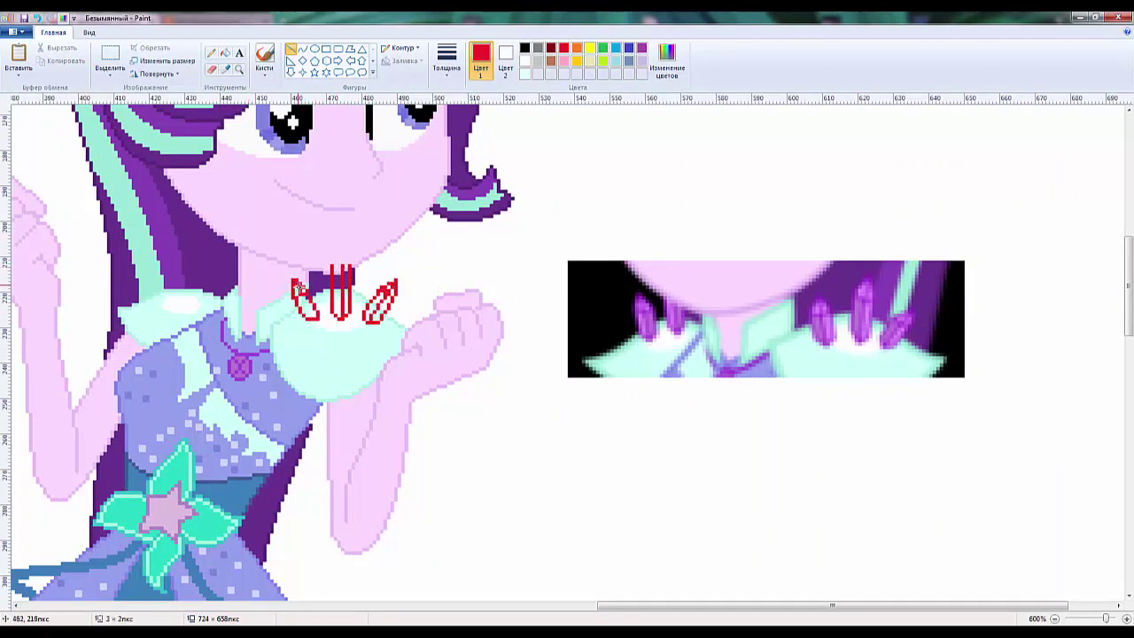
{"action": "left_click", "coordinate": [113, 55]}
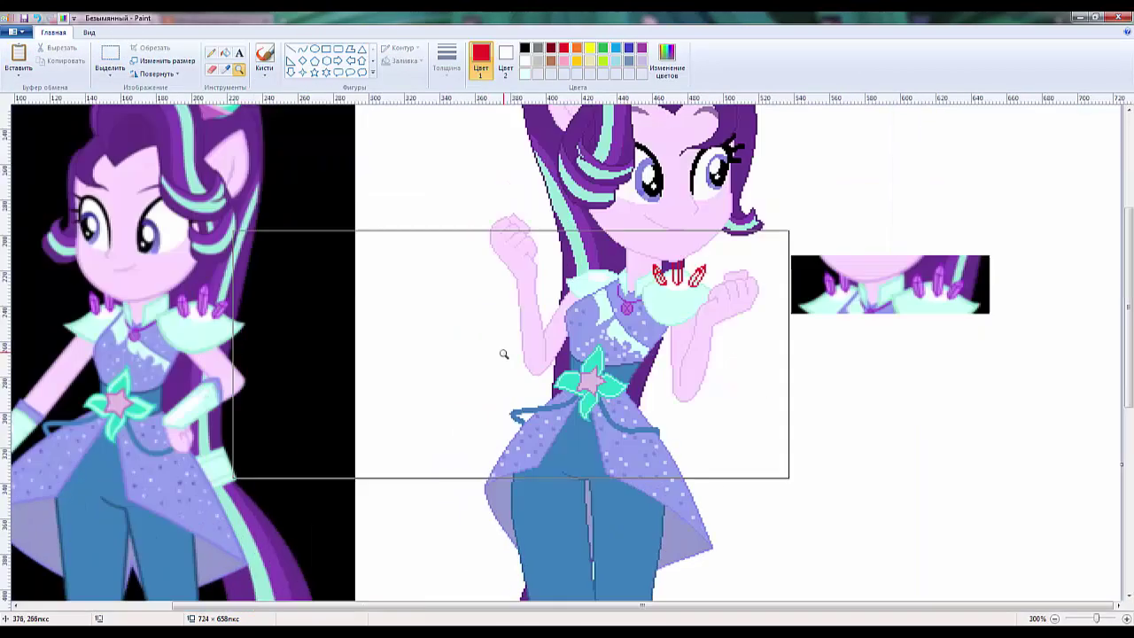
{"action": "left_click_drag", "start_coordinate": [329, 225], "coordinate": [330, 178]}
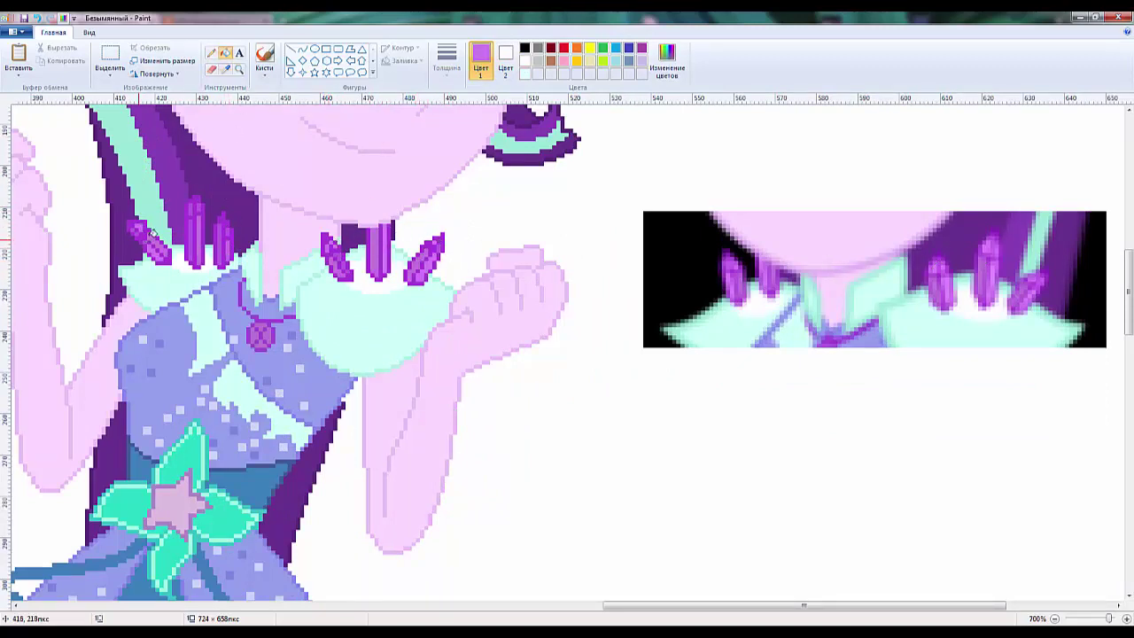
Replace the shoulder reference copy with a copy of the reference's cuffed forearm beside the figure.
{"action": "scroll", "coordinate": [227, 232], "scroll_direction": "down", "scroll_amount": 5, "text": "ctrl"}
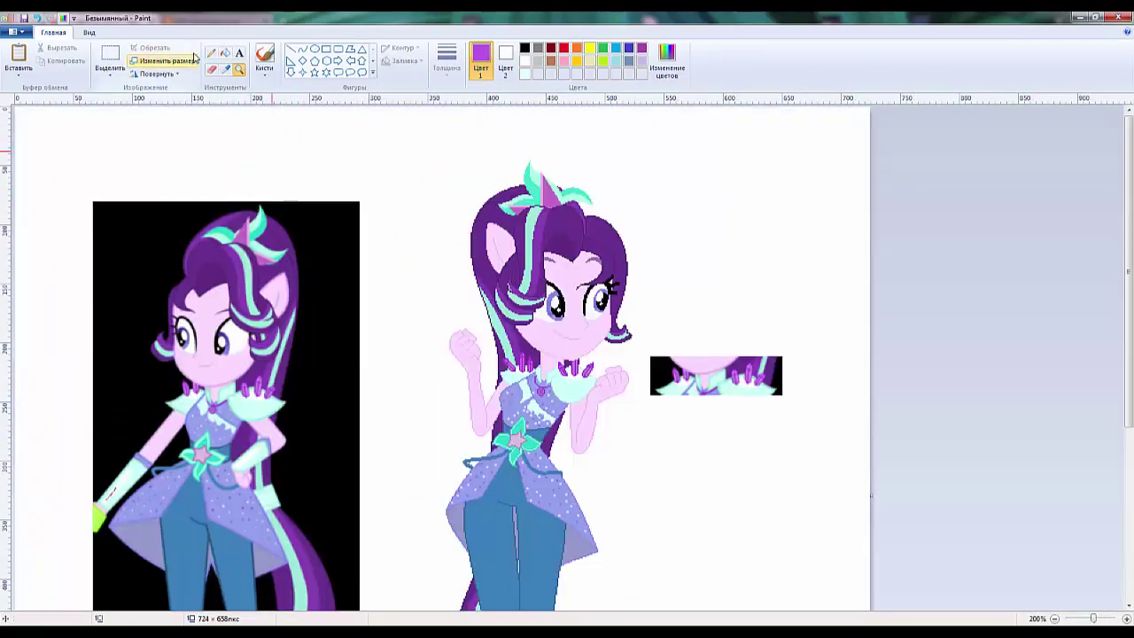
{"action": "key", "text": "ctrl+z"}
{"action": "left_click_drag", "start_coordinate": [248, 438], "coordinate": [314, 493]}
{"action": "key", "text": "ctrl+c"}
{"action": "key", "text": "ctrl+v"}
{"action": "scroll", "coordinate": [271, 464], "scroll_direction": "up", "scroll_amount": 2}
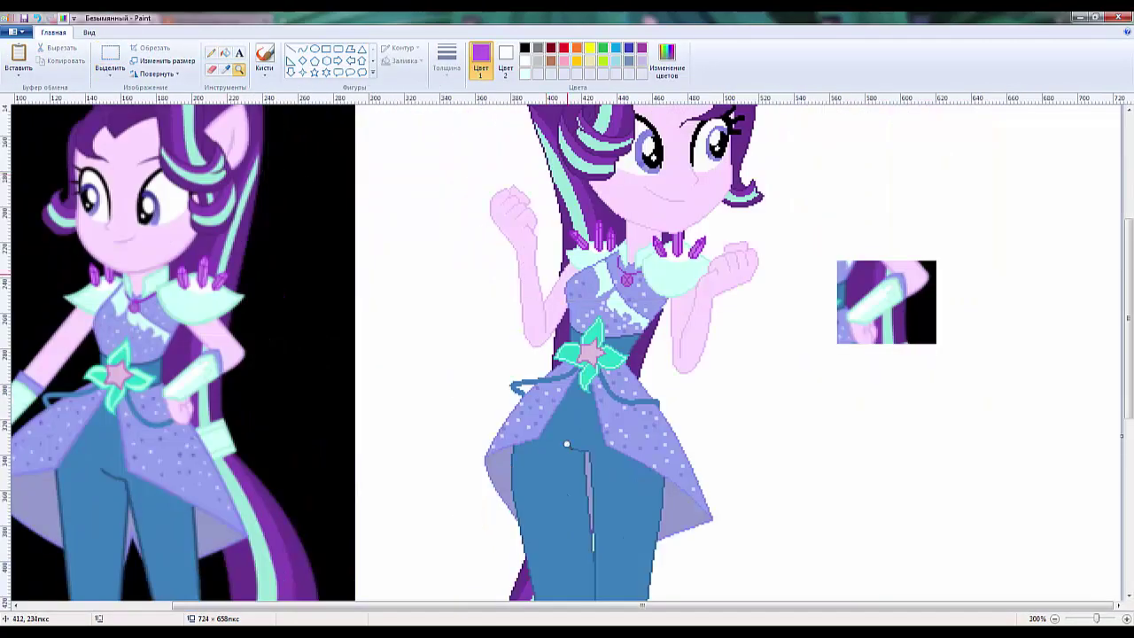
{"action": "left_click_drag", "start_coordinate": [886, 301], "coordinate": [808, 295]}
Draw the long cuff's outline in red and its elbow trim in orange on the figure's left-hand forearm.
{"action": "left_click", "coordinate": [564, 47]}
{"action": "left_click_drag", "start_coordinate": [317, 228], "coordinate": [340, 232]}
{"action": "mouse_move", "coordinate": [323, 303]}
{"action": "left_mouse_down"}
{"action": "mouse_move", "coordinate": [354, 317]}
{"action": "mouse_move", "coordinate": [354, 330]}
{"action": "left_mouse_up"}
{"action": "left_click", "coordinate": [577, 48]}
{"action": "left_click", "coordinate": [329, 310]}
{"action": "left_click", "coordinate": [447, 58]}
{"action": "left_click", "coordinate": [469, 142]}
{"action": "left_click", "coordinate": [211, 69]}
{"action": "left_click", "coordinate": [505, 60]}
{"action": "left_click", "coordinate": [563, 48]}
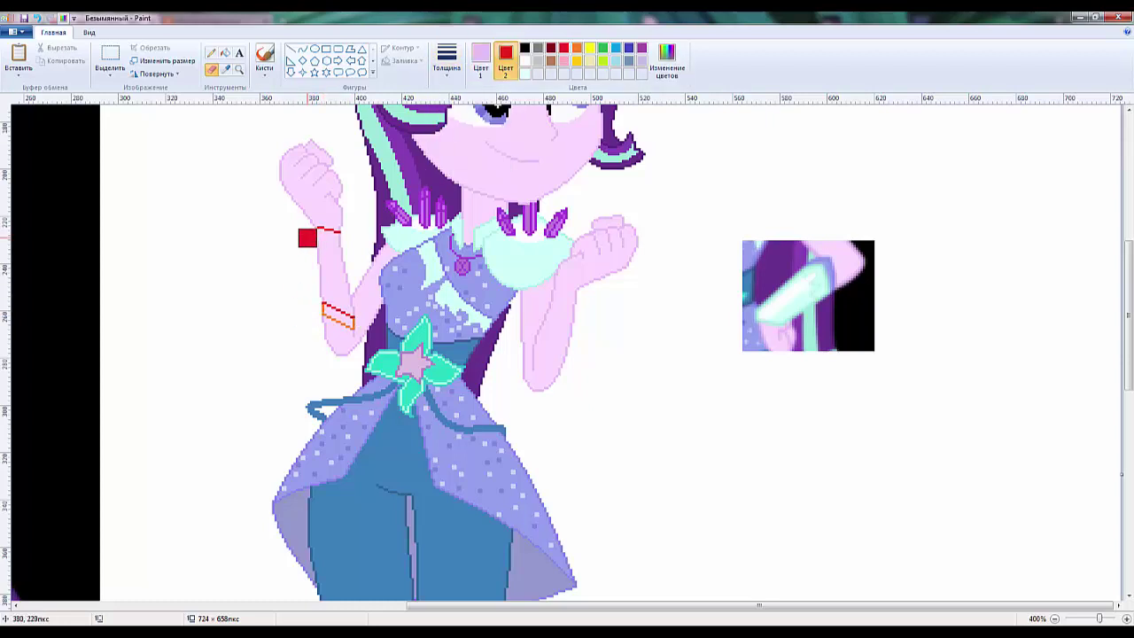
{"action": "mouse_move", "coordinate": [306, 235]}
{"action": "left_mouse_down"}
{"action": "mouse_move", "coordinate": [357, 307]}
{"action": "mouse_move", "coordinate": [341, 295]}
{"action": "mouse_move", "coordinate": [334, 235]}
{"action": "left_mouse_up"}
Draw the matching red cuff outline and orange elbow trim on the right-hand forearm.
{"action": "scroll", "coordinate": [461, 265], "scroll_direction": "up", "scroll_amount": 1}
{"action": "left_click", "coordinate": [302, 49]}
{"action": "left_click", "coordinate": [564, 48]}
{"action": "left_click_drag", "start_coordinate": [452, 262], "coordinate": [481, 262]}
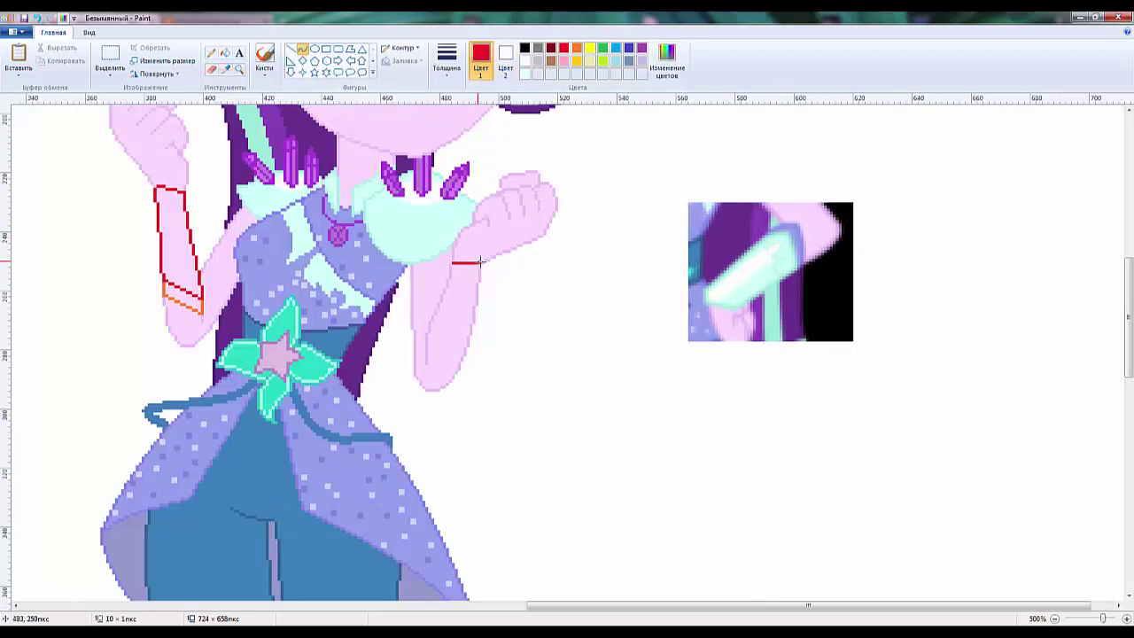
{"action": "left_click", "coordinate": [577, 48]}
{"action": "left_click_drag", "start_coordinate": [428, 336], "coordinate": [454, 379]}
{"action": "left_click", "coordinate": [211, 70]}
{"action": "left_click", "coordinate": [505, 60]}
{"action": "left_click", "coordinate": [564, 48]}
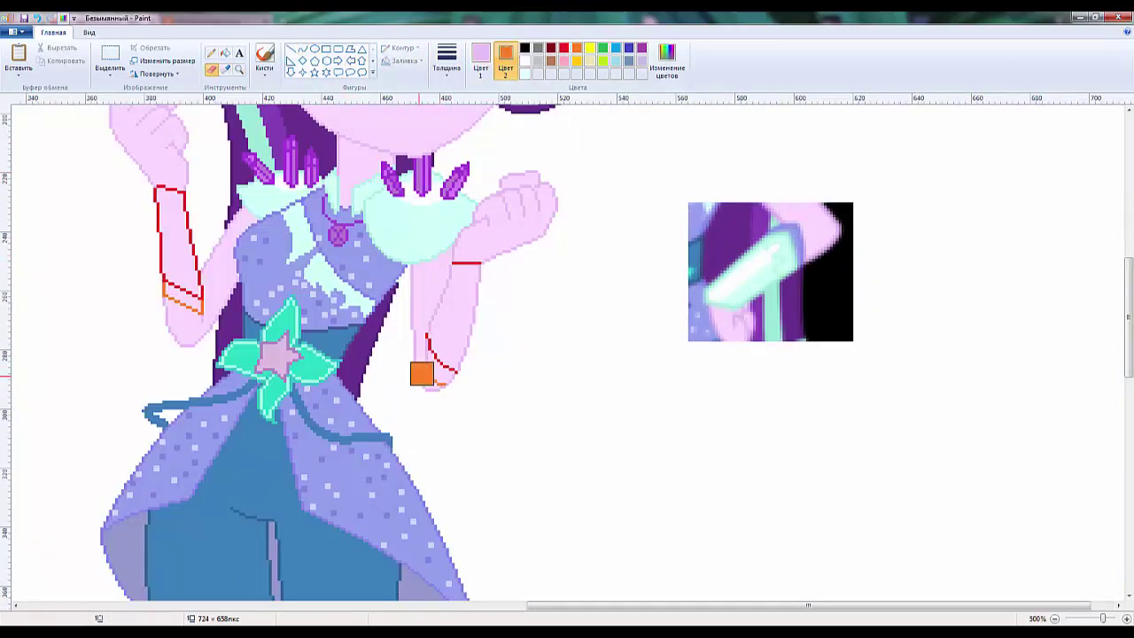
{"action": "left_click_drag", "start_coordinate": [486, 279], "coordinate": [443, 337]}
Recolour the cuff outlines on both forearms pale mint and the elbow trims violet.
{"action": "left_click", "coordinate": [226, 69]}
{"action": "left_click", "coordinate": [425, 204]}
{"action": "left_click", "coordinate": [210, 69]}
{"action": "left_click_drag", "start_coordinate": [479, 265], "coordinate": [434, 372]}
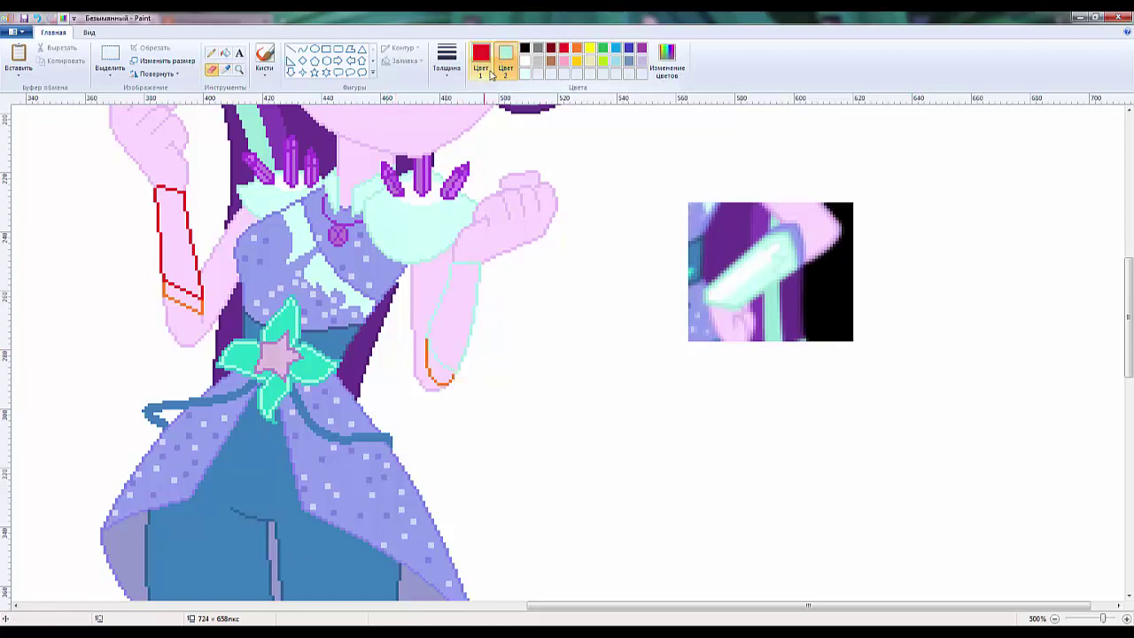
{"action": "left_click", "coordinate": [480, 61]}
{"action": "left_click", "coordinate": [576, 48]}
{"action": "left_click_drag", "start_coordinate": [159, 191], "coordinate": [202, 311]}
{"action": "left_click", "coordinate": [225, 69]}
{"action": "left_click", "coordinate": [226, 310]}
{"action": "left_click_drag", "start_coordinate": [428, 348], "coordinate": [453, 381]}
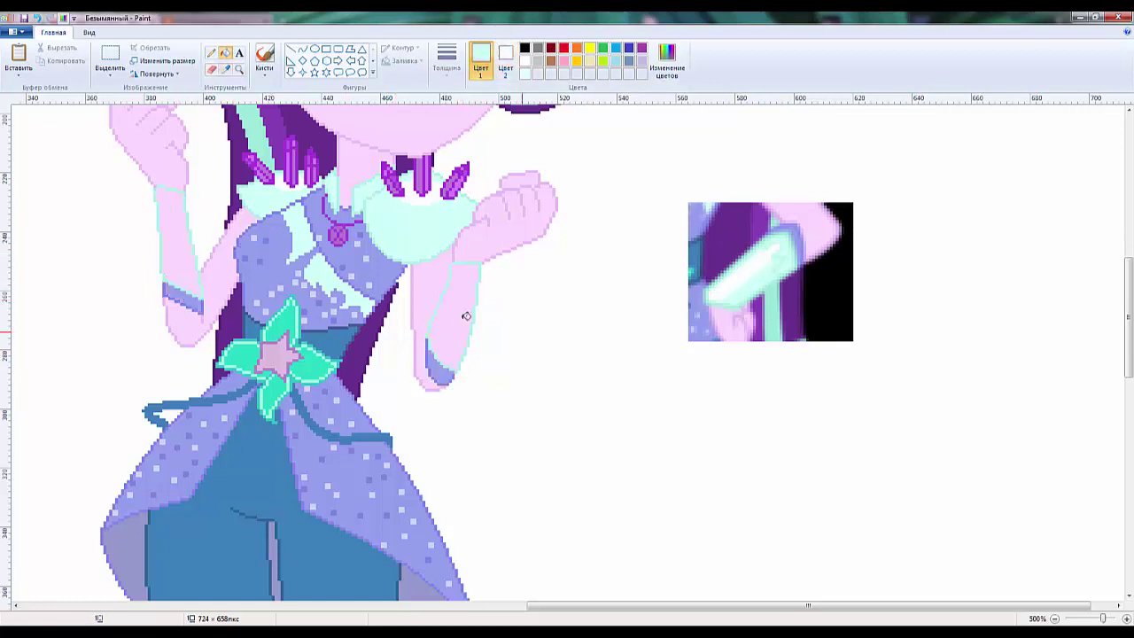
Fill both forearm cuffs with pale mint and add a curved seam line near each elbow trim.
{"action": "left_click", "coordinate": [225, 53]}
{"action": "left_click", "coordinate": [177, 230]}
{"action": "left_click", "coordinate": [451, 301]}
{"action": "left_click", "coordinate": [303, 48]}
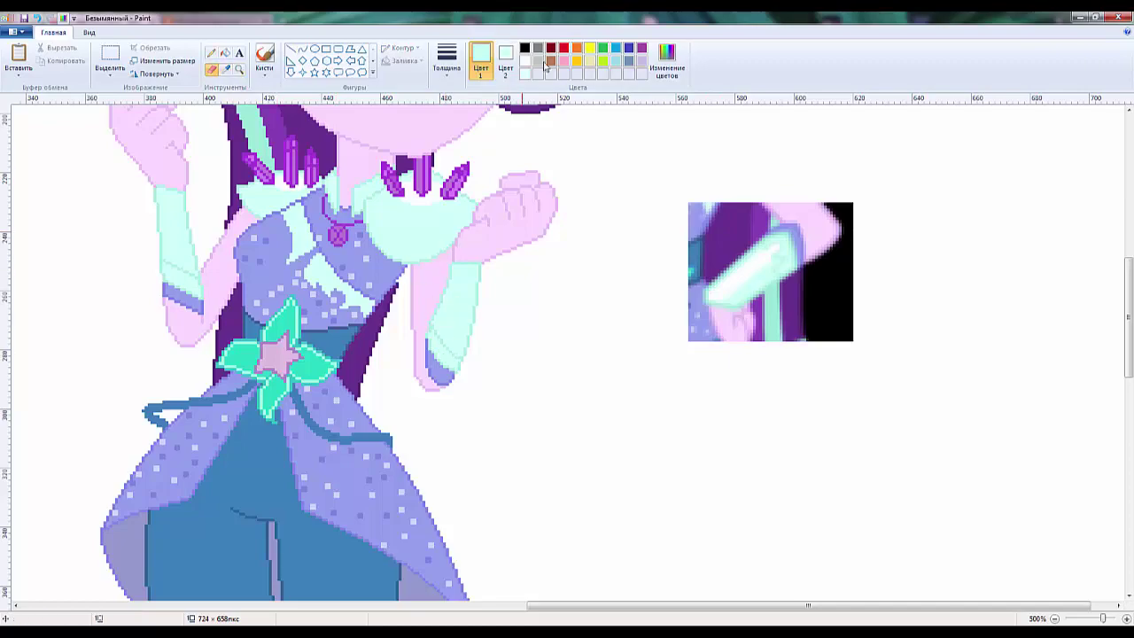
Remove the forearm reference copy and select the whole reference picture with white as the background colour.
{"action": "left_click", "coordinate": [505, 62]}
{"action": "left_click", "coordinate": [109, 62]}
{"action": "scroll", "coordinate": [358, 237], "scroll_direction": "down", "scroll_amount": 4}
{"action": "key", "text": "ctrl+z"}
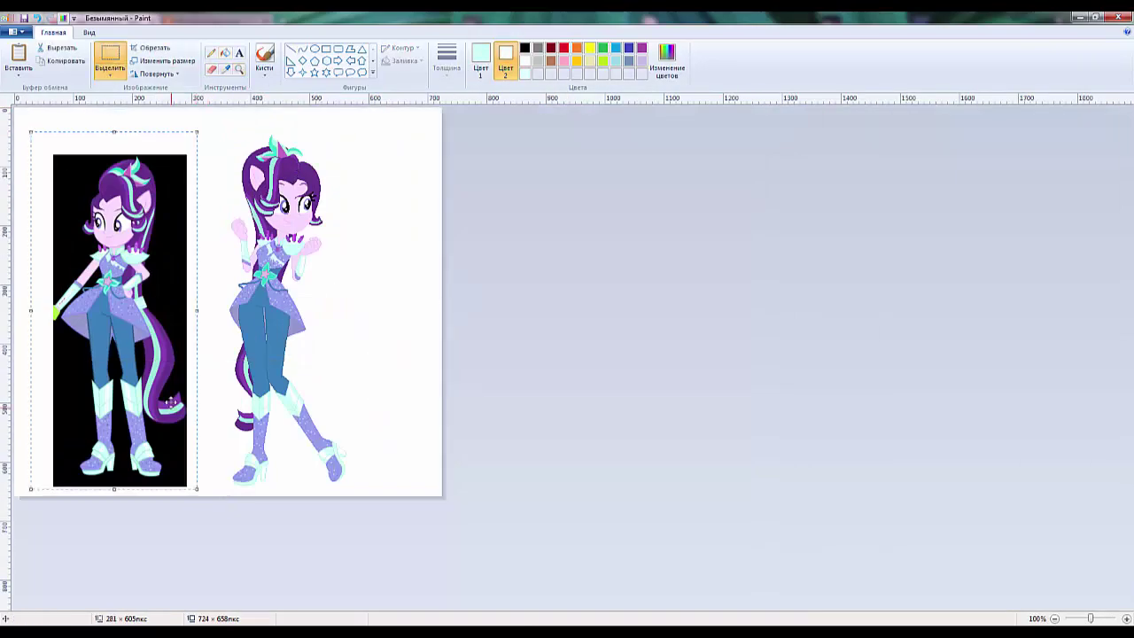